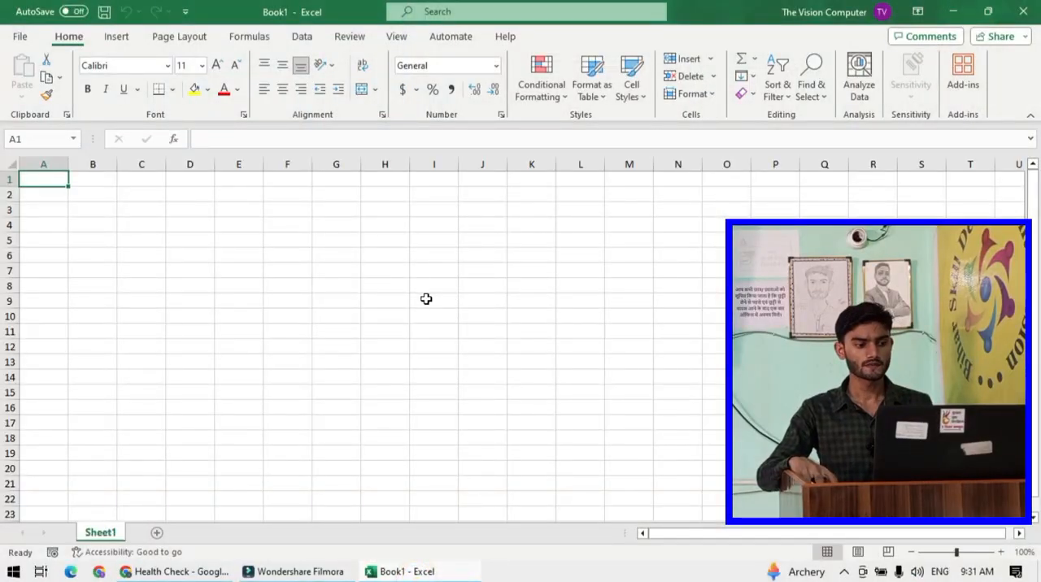
# - Enter a person's full name in capitals in cell C2
pyautogui.click(346, 275)
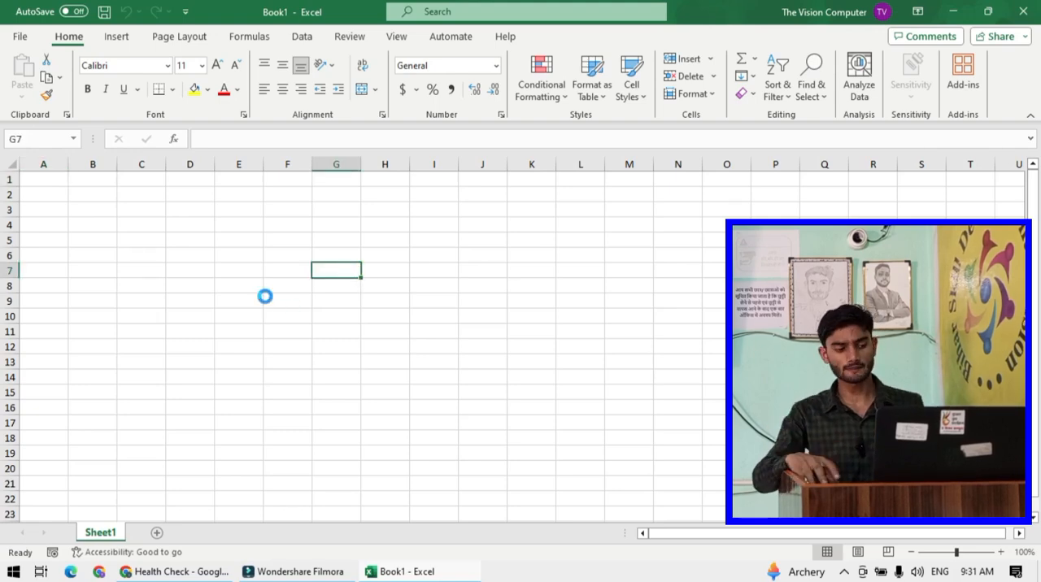
pyautogui.keyDown('ctrl'); pyautogui.scroll(2, 213, 268); pyautogui.keyUp('ctrl')
pyautogui.click(198, 268)
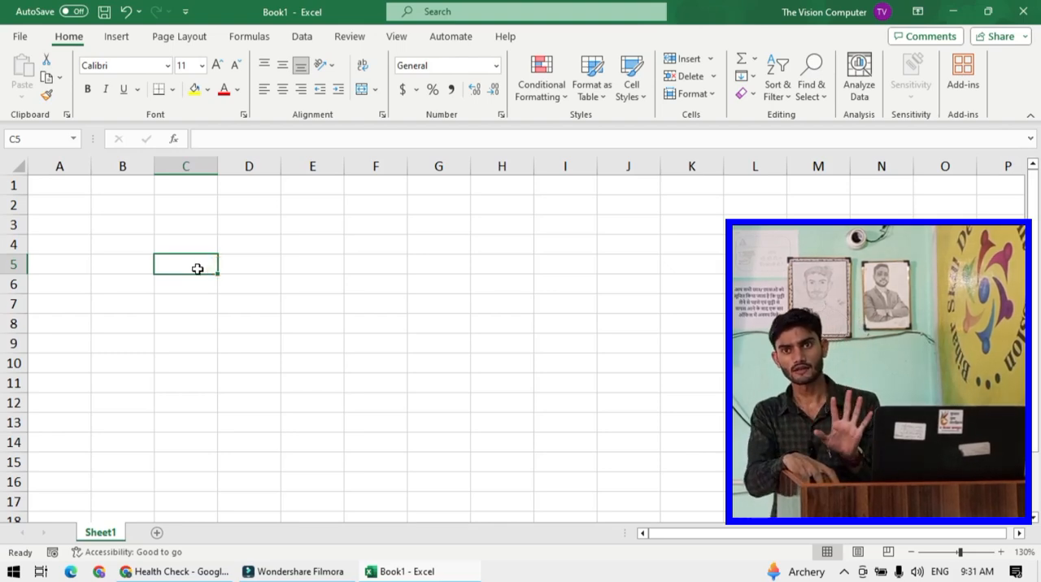
pyautogui.click(305, 286)
pyautogui.scroll(1, 218, 241)
pyautogui.scroll(1, 216, 240)
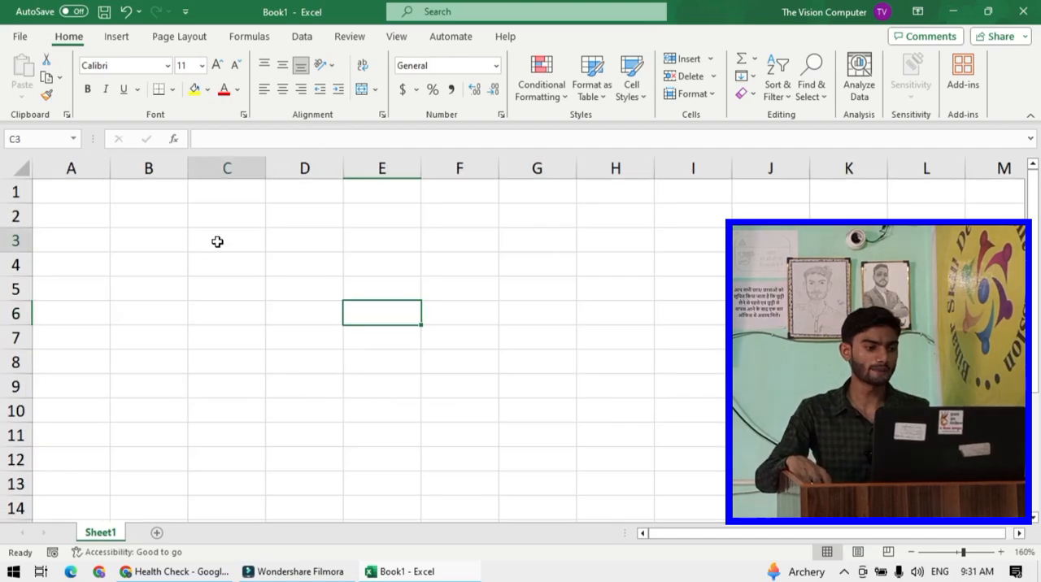
pyautogui.click(200, 243)
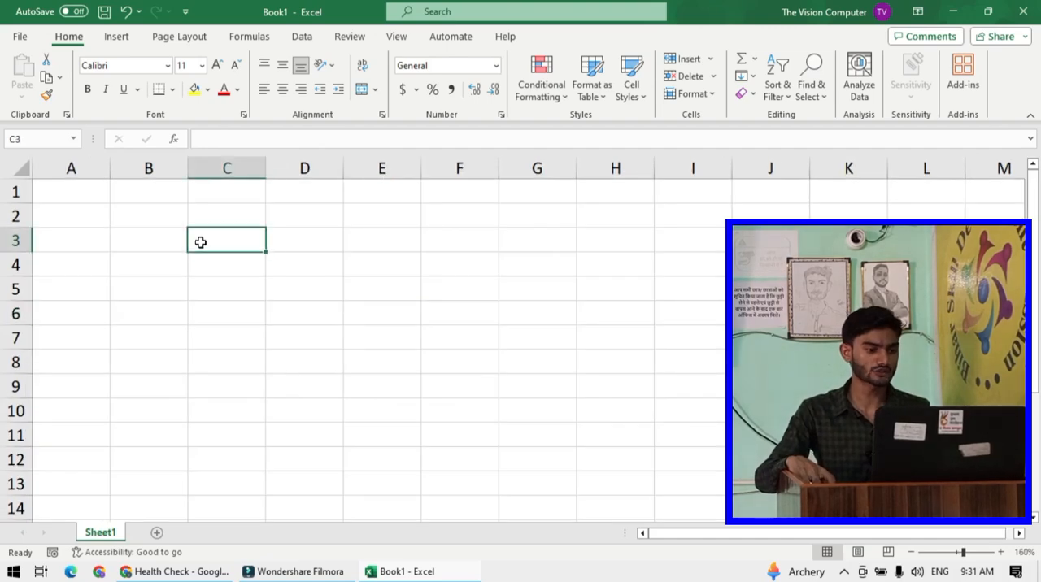
pyautogui.click(240, 212)
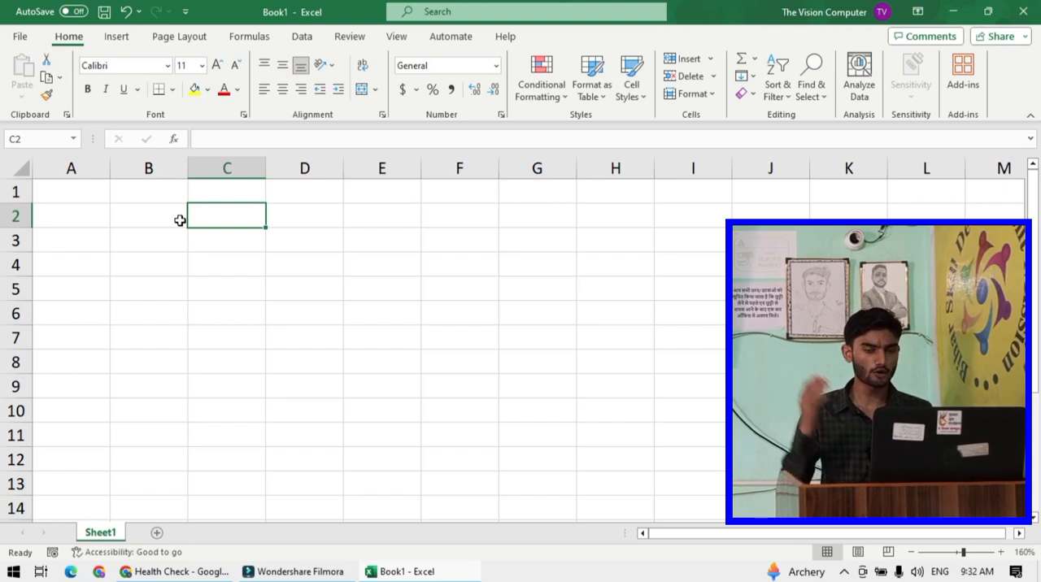
pyautogui.click(289, 237)
pyautogui.click(257, 214)
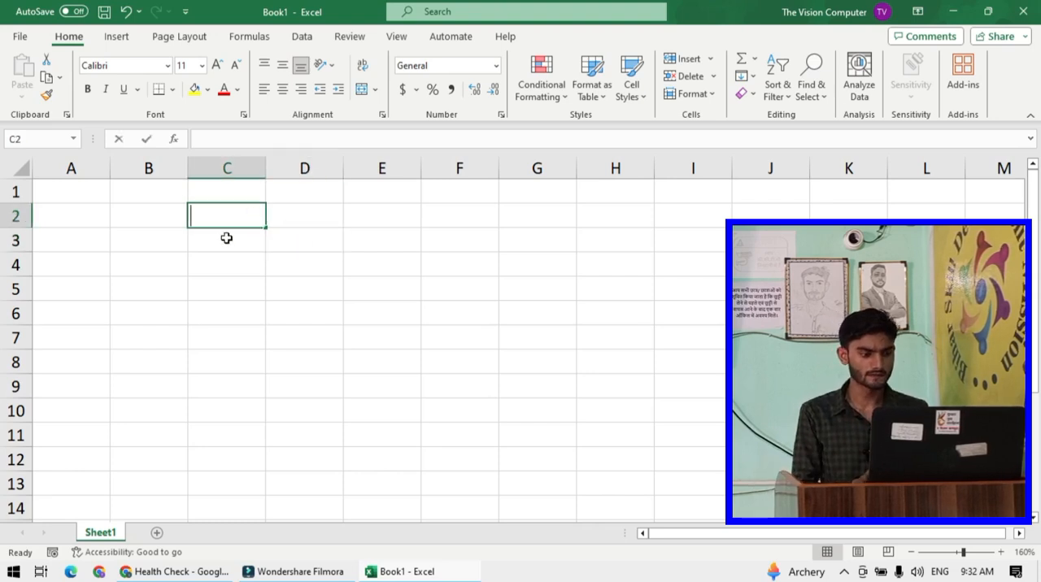
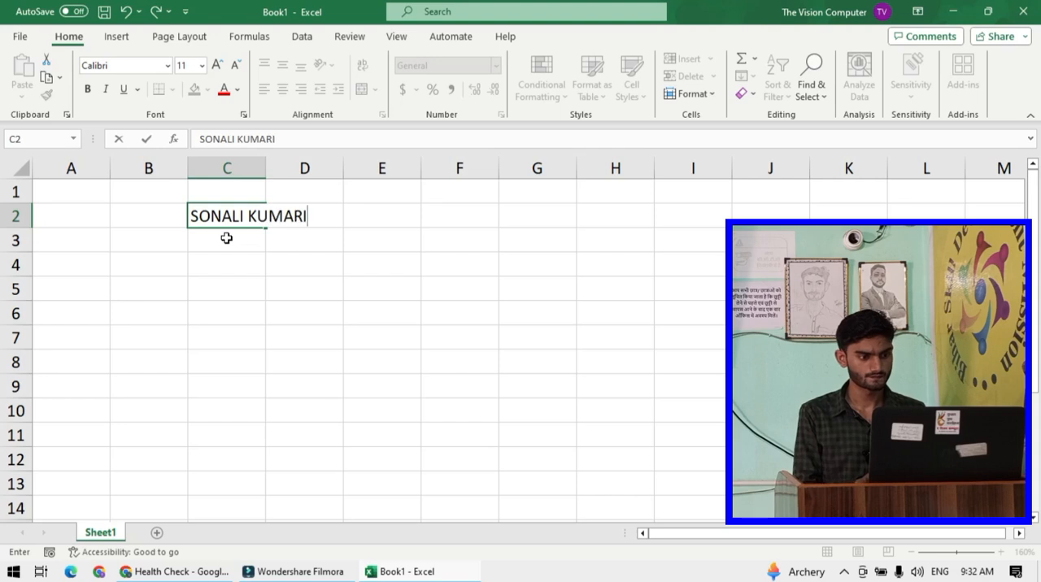
pyautogui.press('Return')
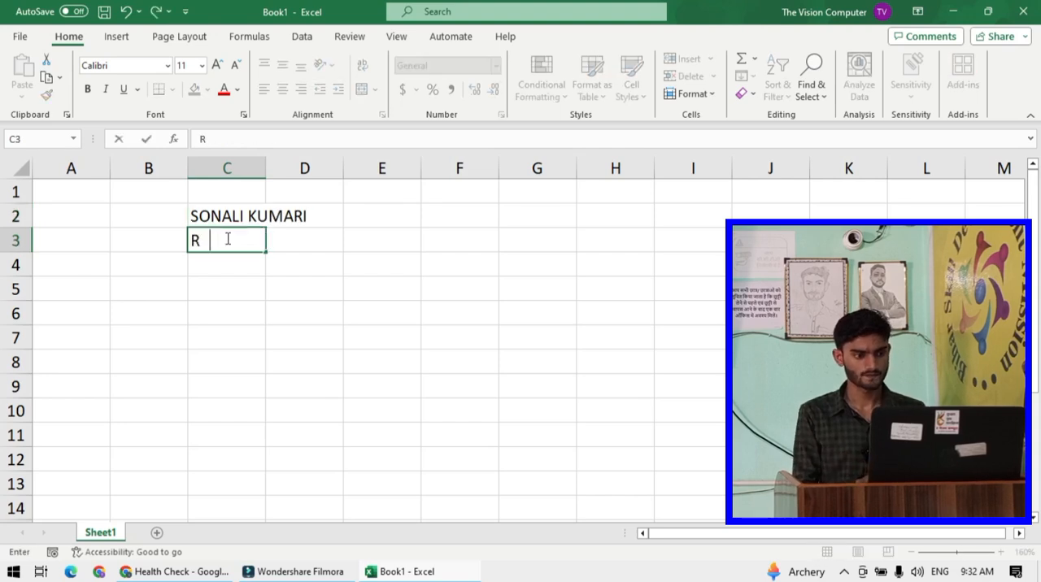
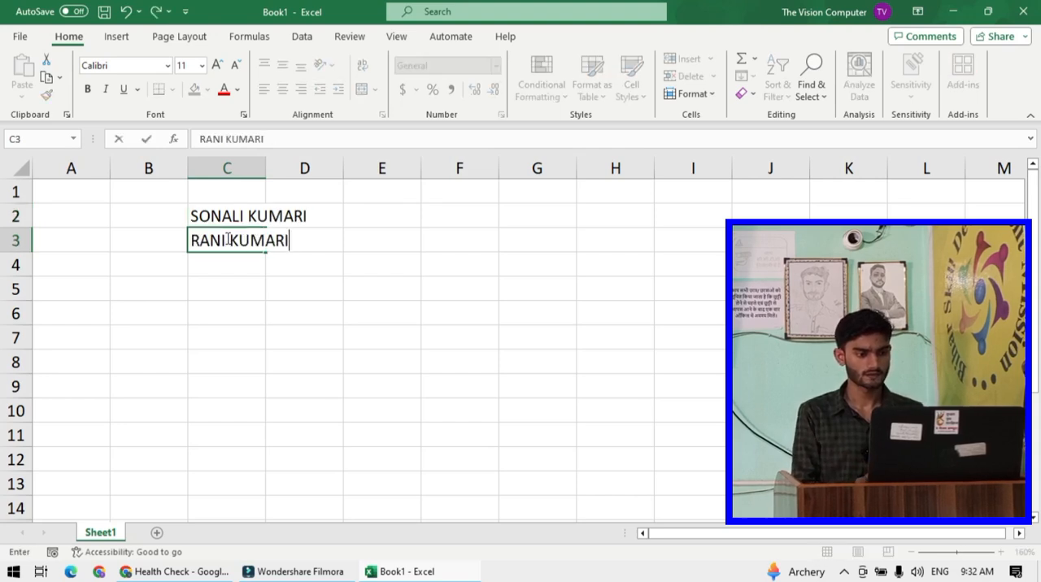
# - Enter three more full names in capitals in cells C3 to C5
pyautogui.press('Return')
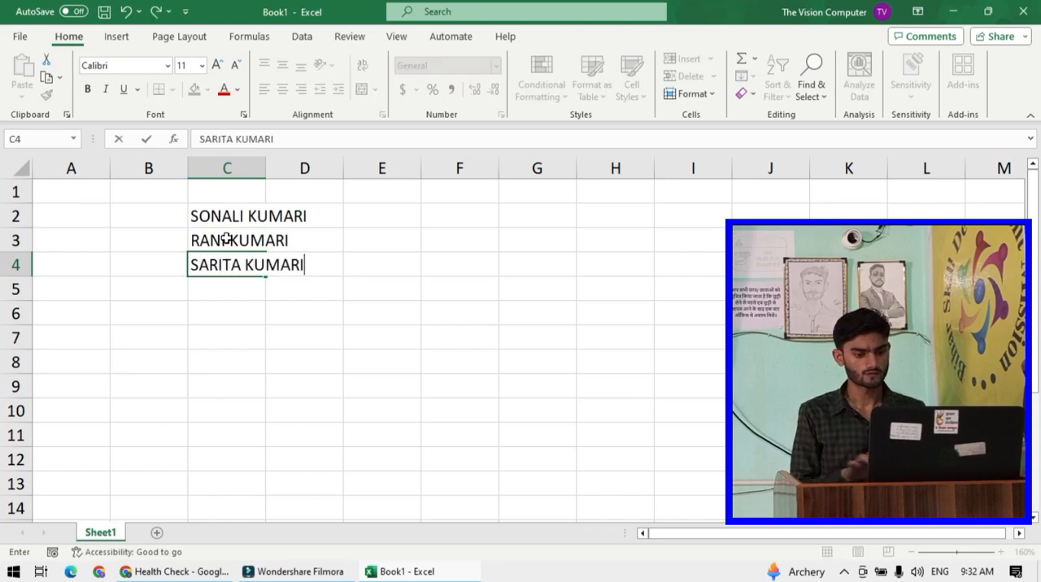
pyautogui.press('Return')
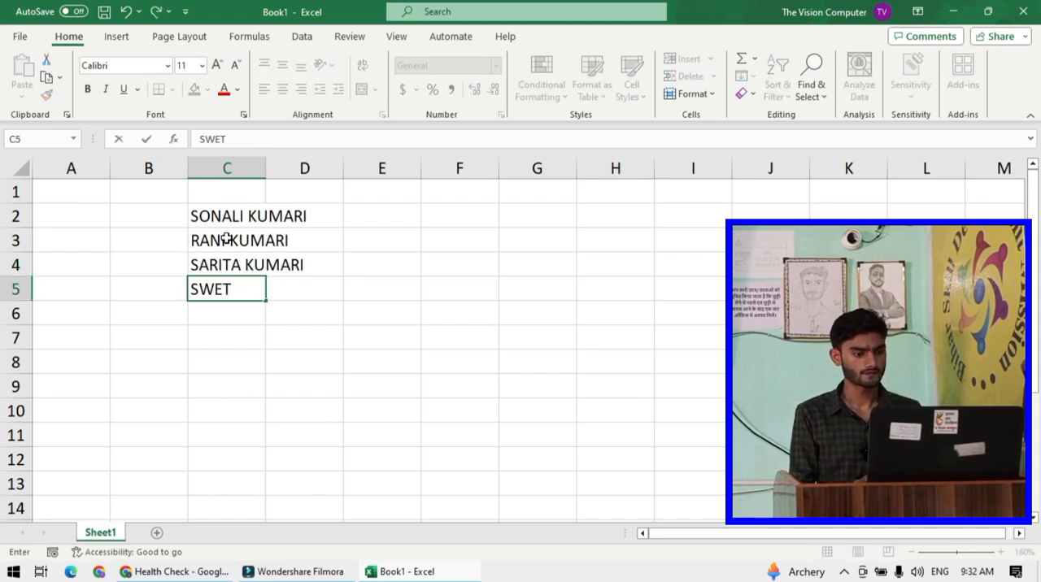
pyautogui.press('Return')
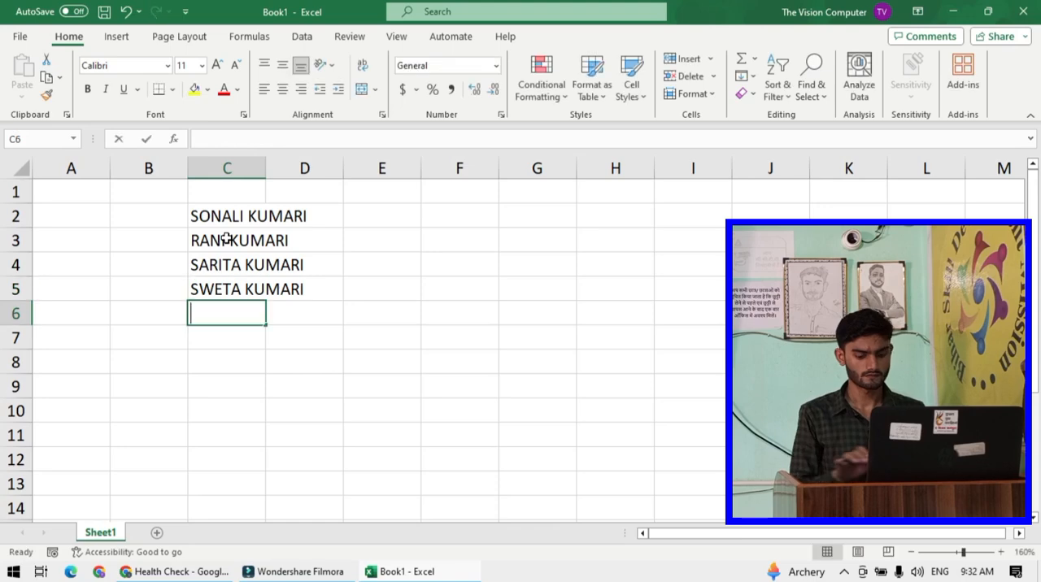
# - Enter a first name in C6 and a full name in C7, both in capitals
pyautogui.write('IMARAN K')
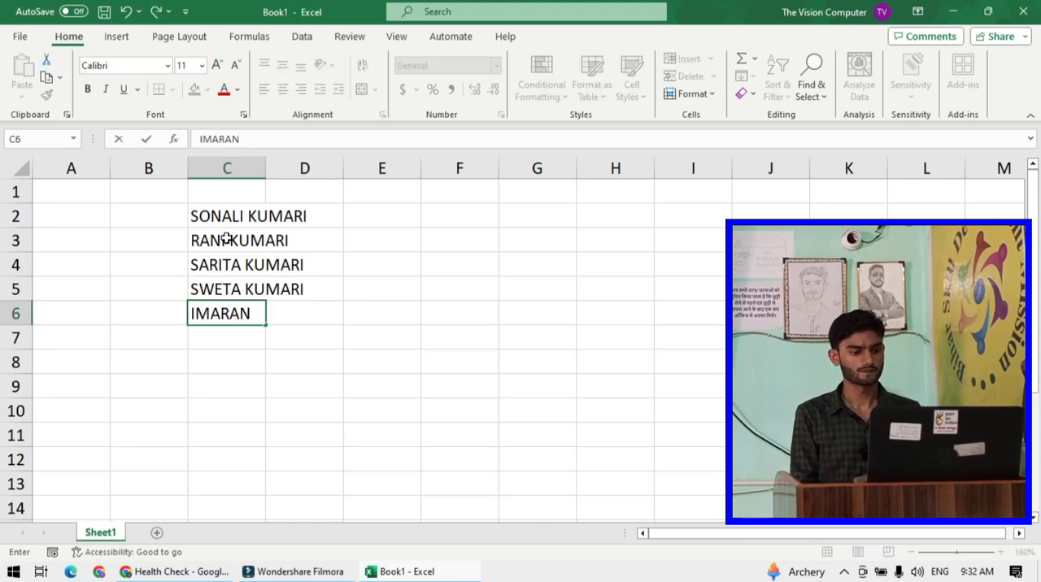
pyautogui.press('BackSpace')
pyautogui.press('BackSpace')
pyautogui.press('Return')
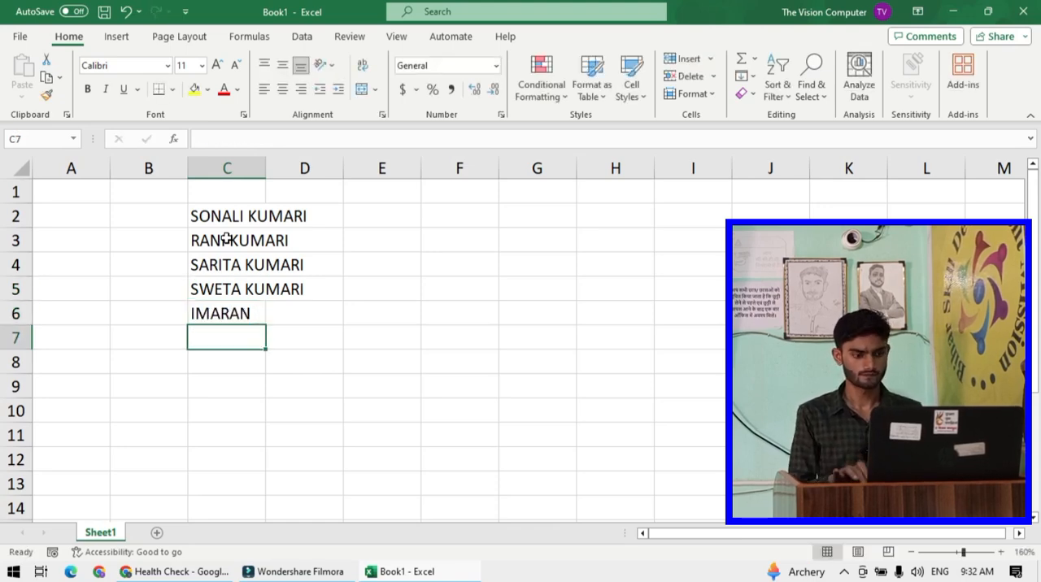
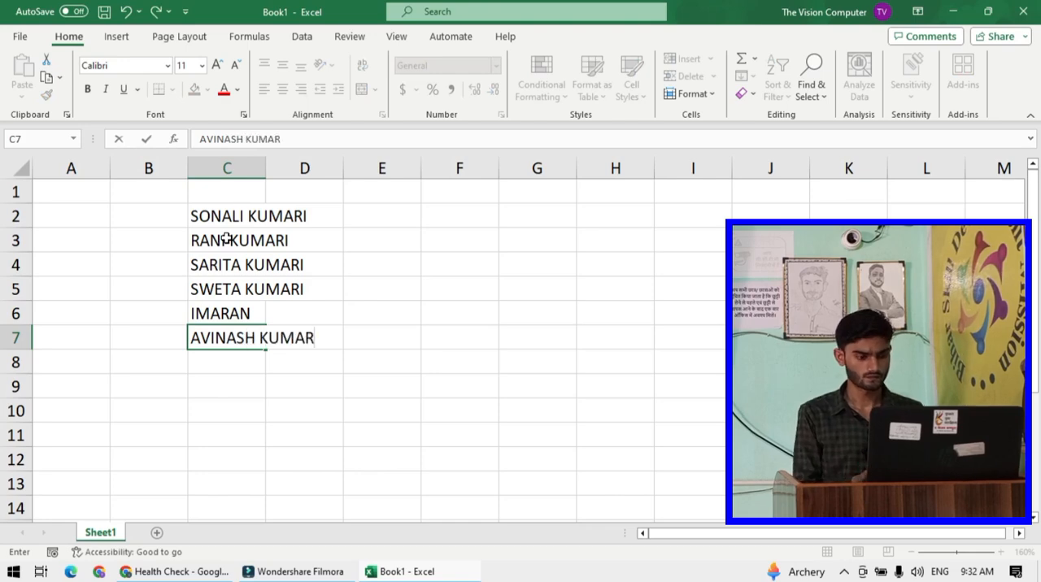
pyautogui.press('Return')
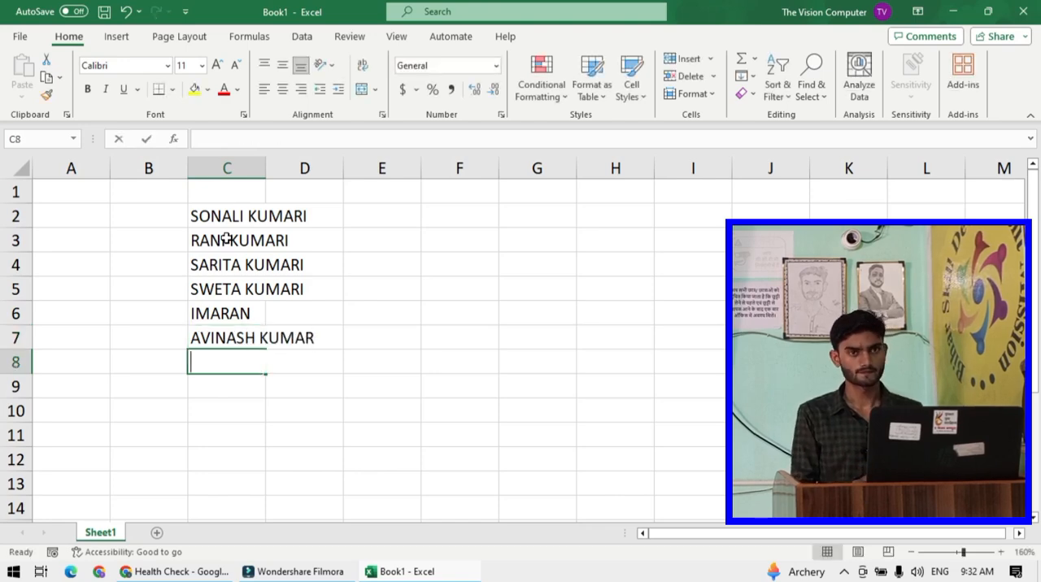
# - Enter two more full names in capitals in cells C8 and C9
pyautogui.write('A')
pyautogui.press('BackSpace')
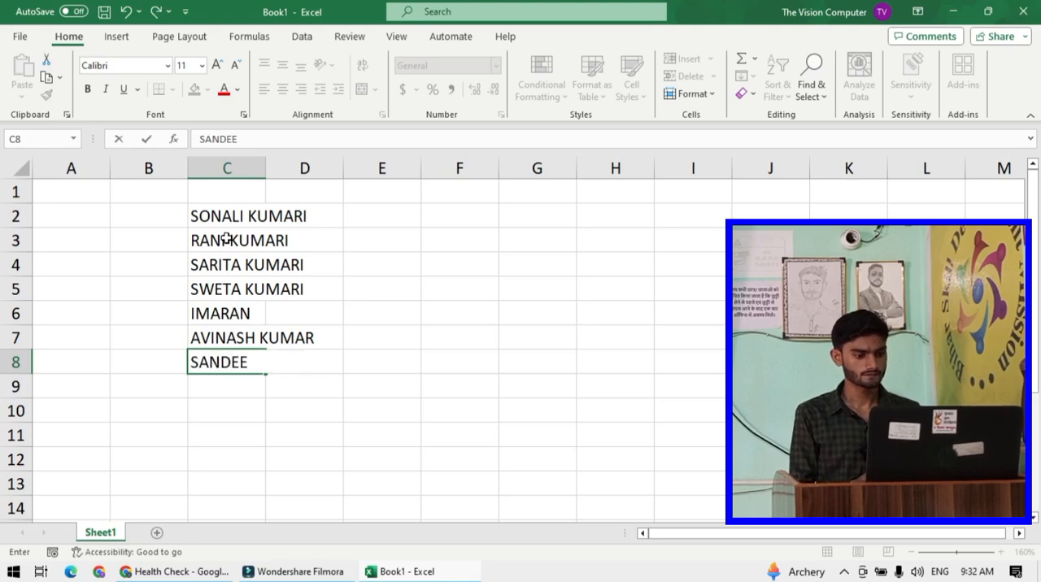
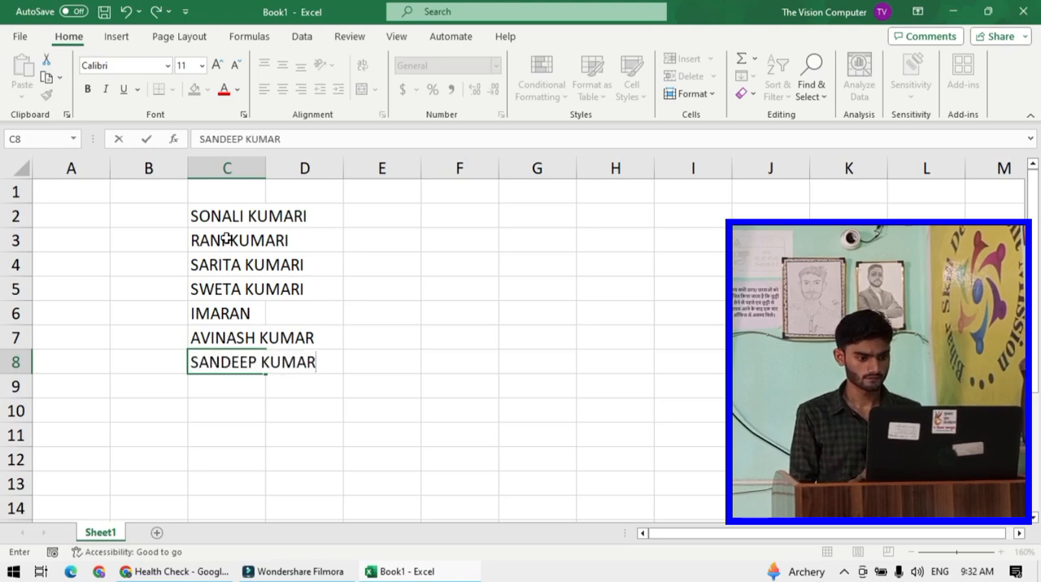
pyautogui.press('Return')
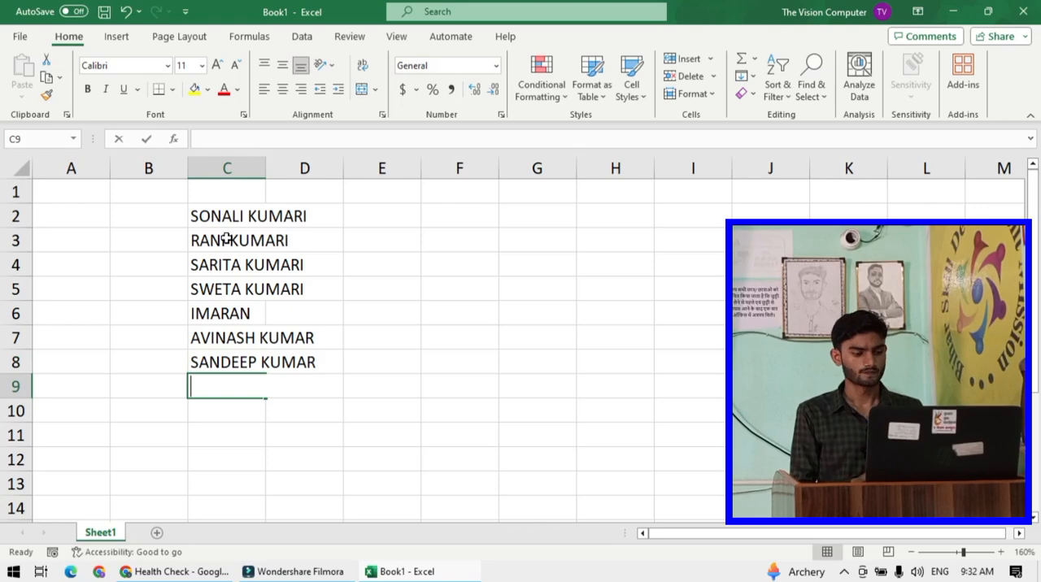
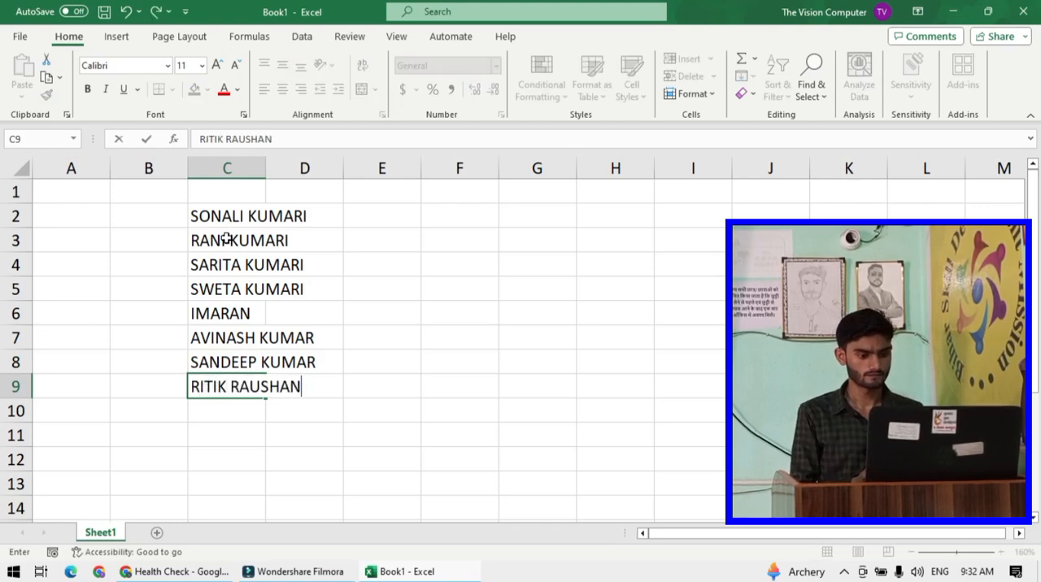
pyautogui.press('Return')
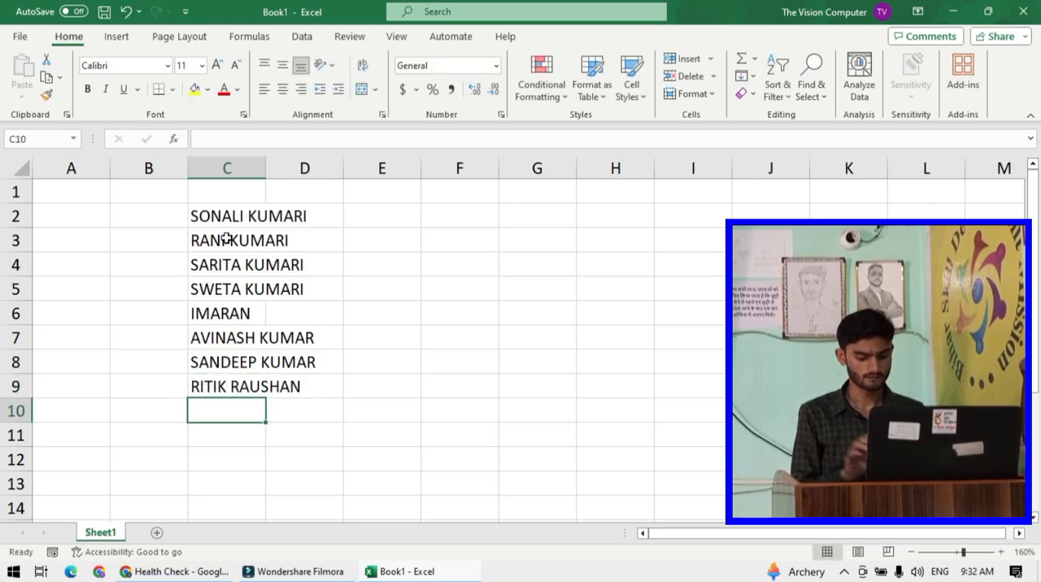
# - Autofit column C's width to fit the names
pyautogui.doubleClick(266, 175)
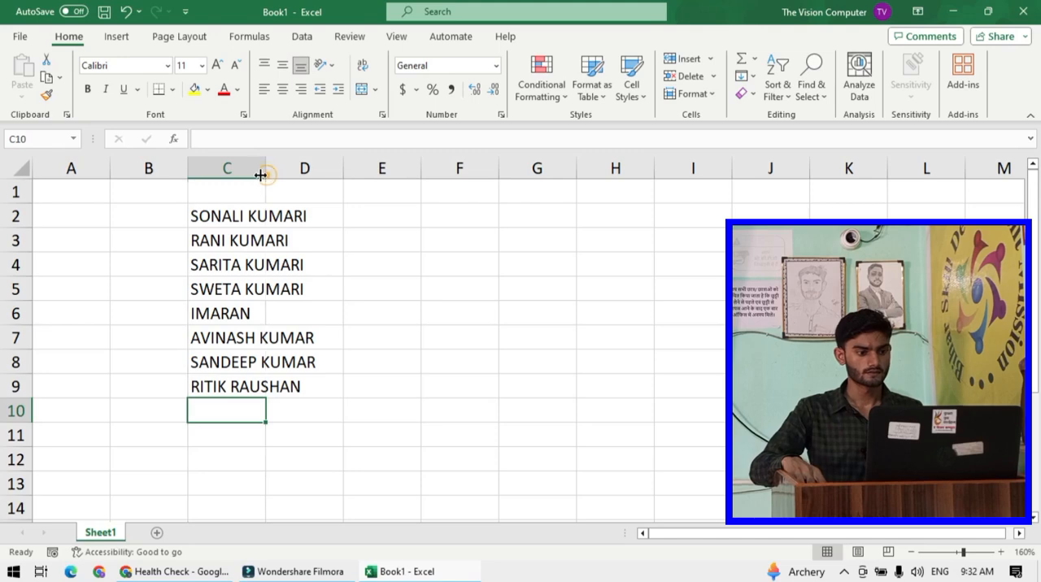
pyautogui.click(349, 276)
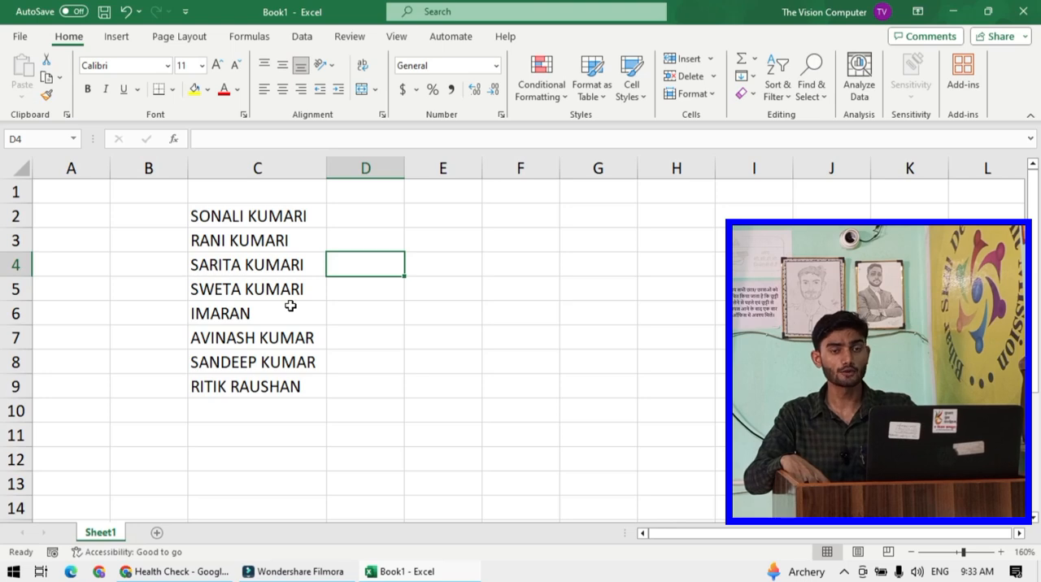
pyautogui.click(389, 217)
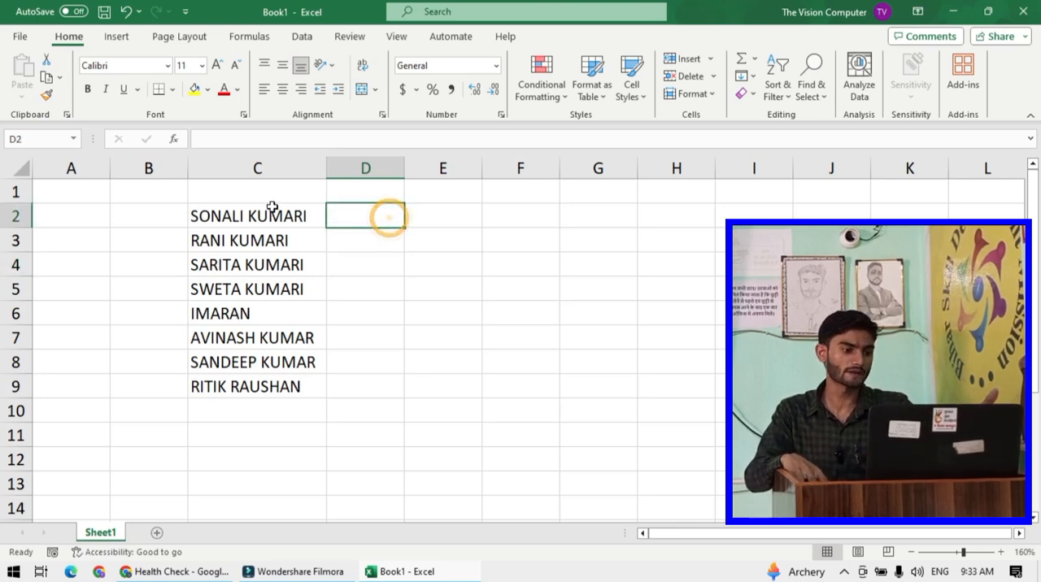
# - Clear all the names from cells C2 to C10
pyautogui.moveTo(269, 215); pyautogui.dragTo(276, 392)
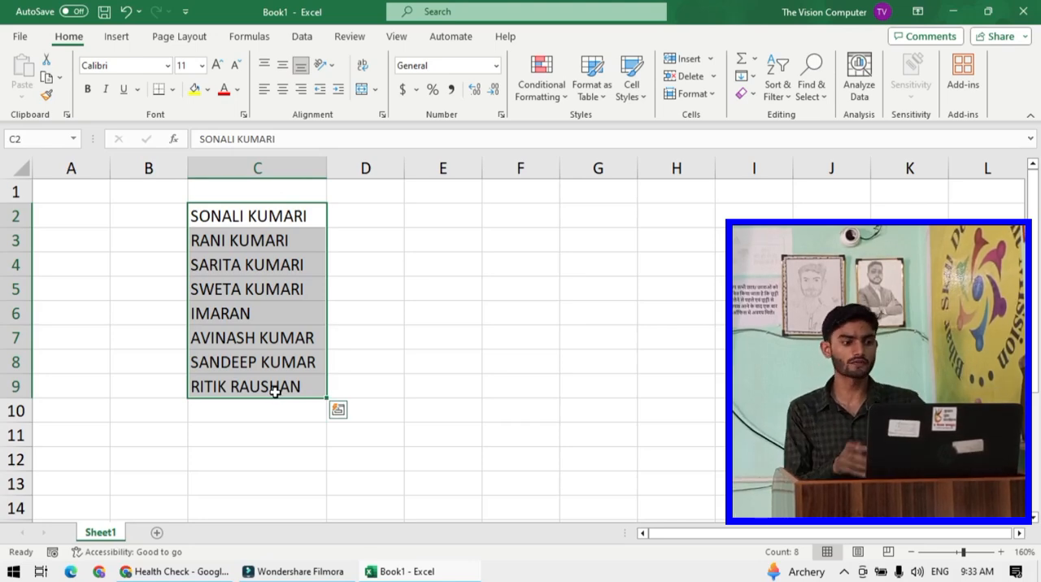
pyautogui.write('so')
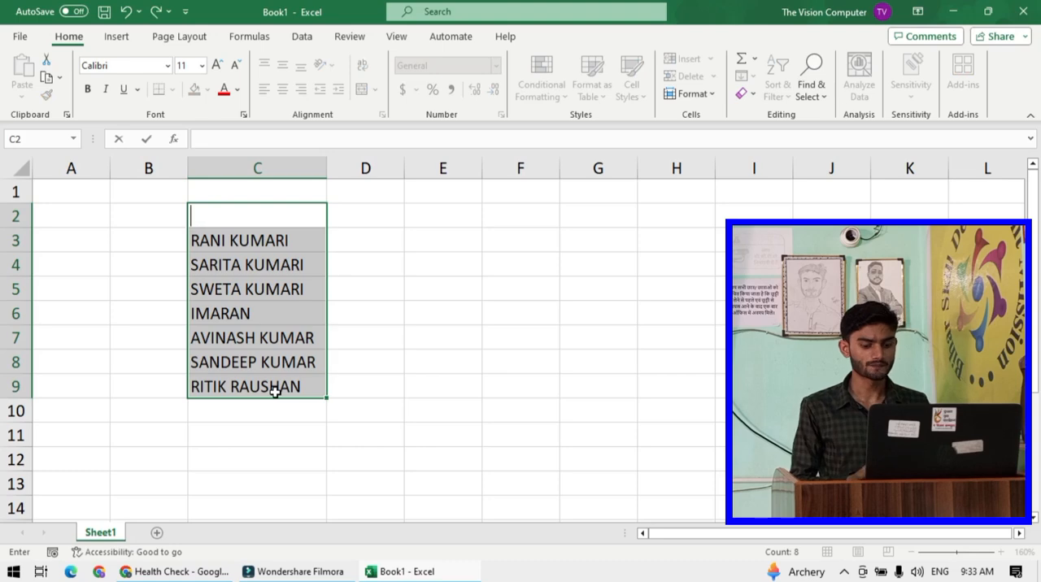
pyautogui.click(492, 332)
pyautogui.moveTo(276, 220); pyautogui.dragTo(291, 398)
pyautogui.hotkey('ctrl', 'c')
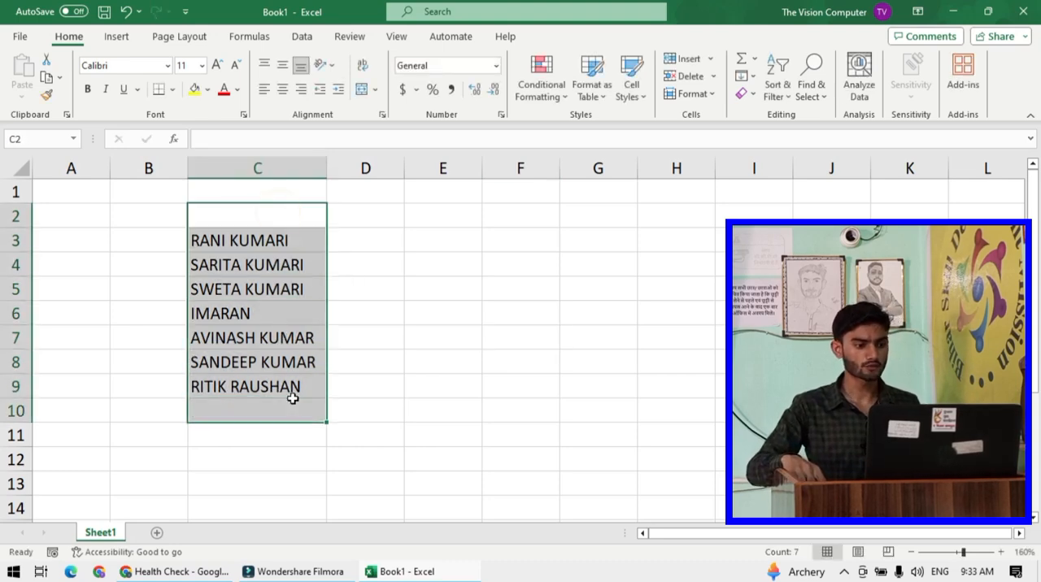
pyautogui.press('Delete')
# - Enter a person's full name in lowercase in cell C2
pyautogui.click(339, 376)
pyautogui.click(207, 214)
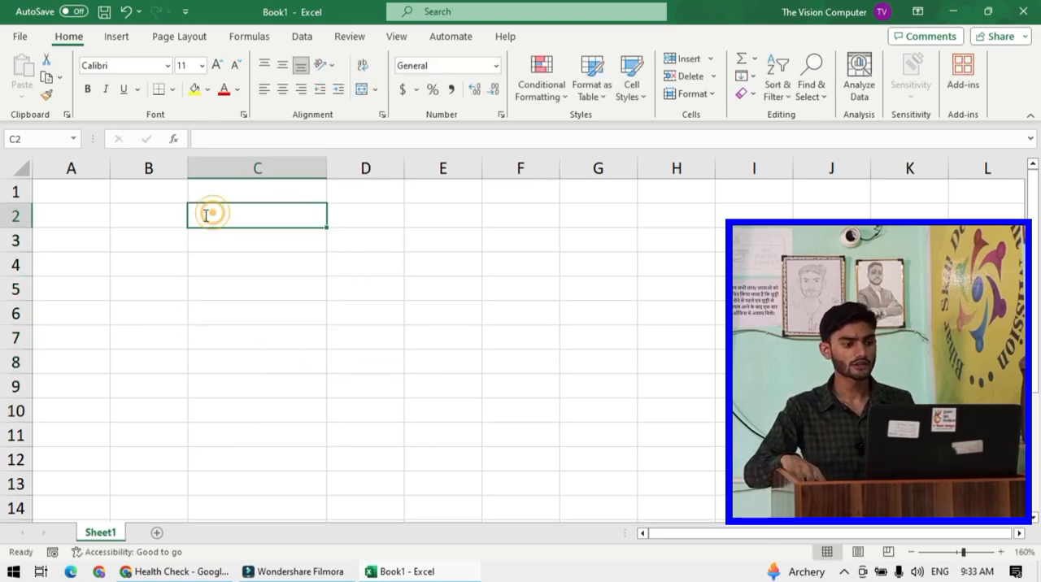
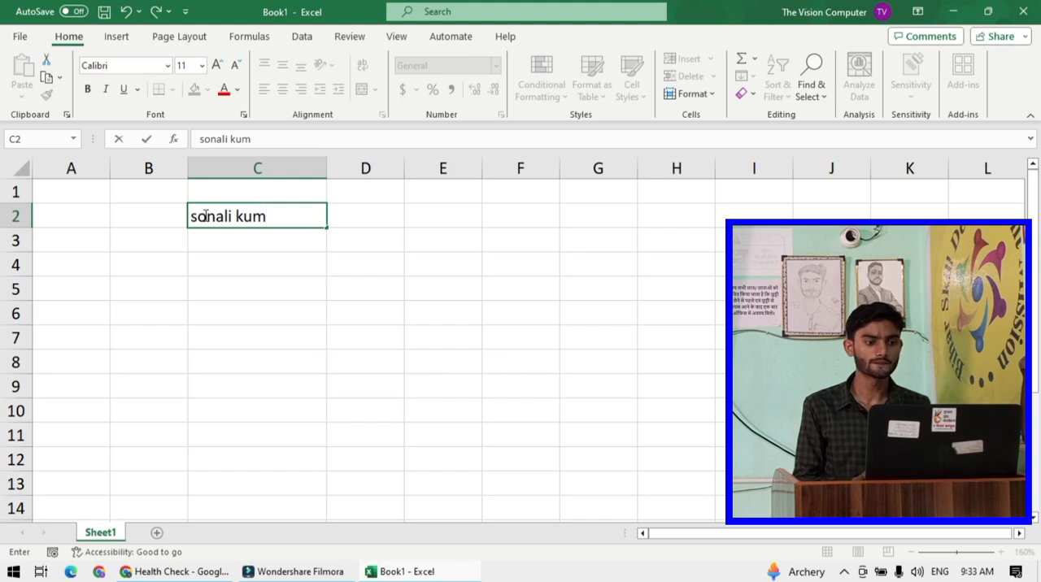
pyautogui.press('BackSpace')
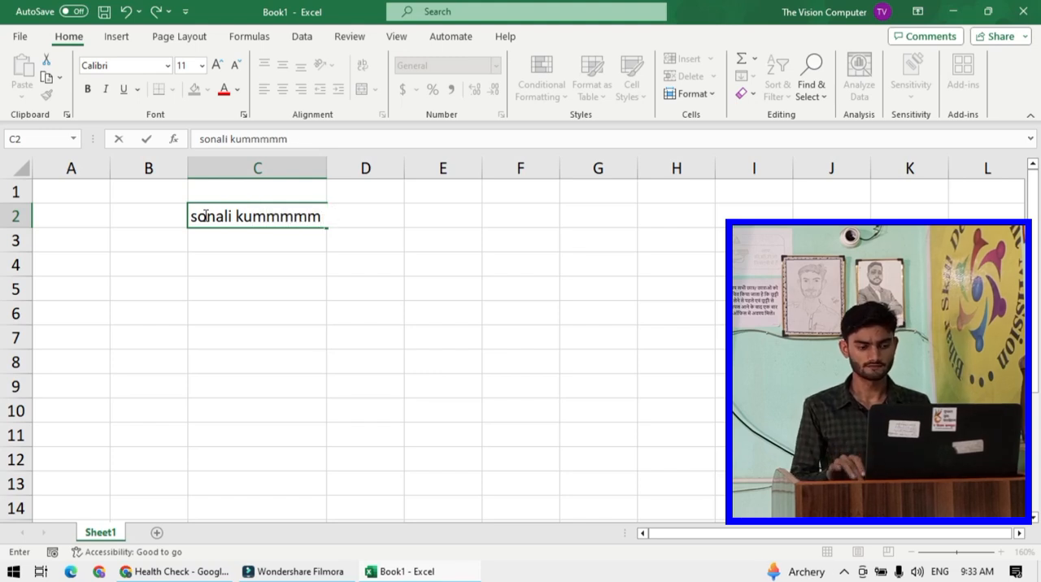
pyautogui.press('BackSpace')
pyautogui.press('BackSpace')
pyautogui.press('BackSpace')
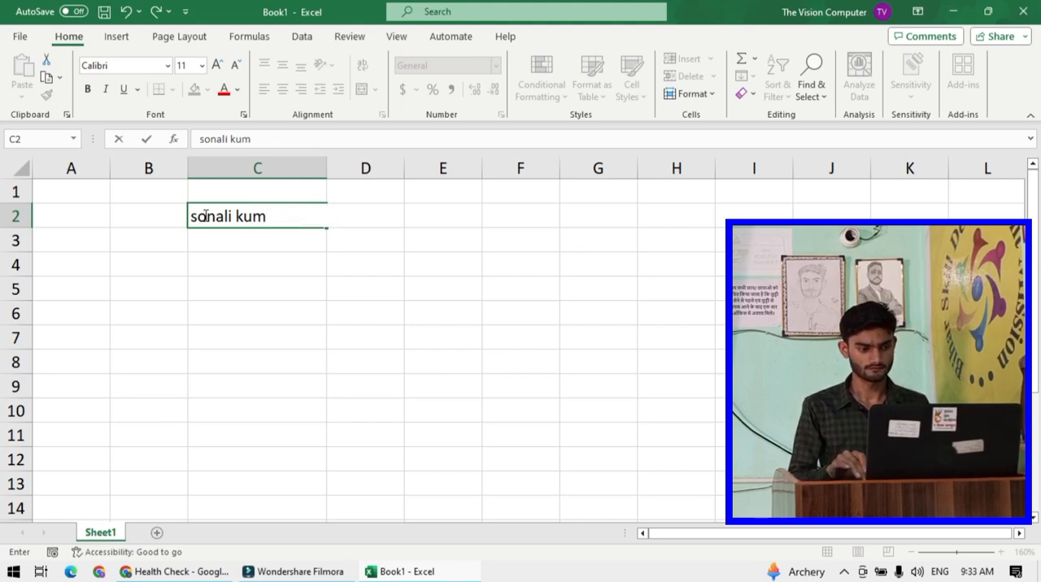
pyautogui.press('BackSpace')
pyautogui.press('BackSpace')
pyautogui.press('BackSpace')
pyautogui.press('BackSpace')
pyautogui.press('BackSpace')
pyautogui.press('BackSpace')
pyautogui.press('BackSpace')
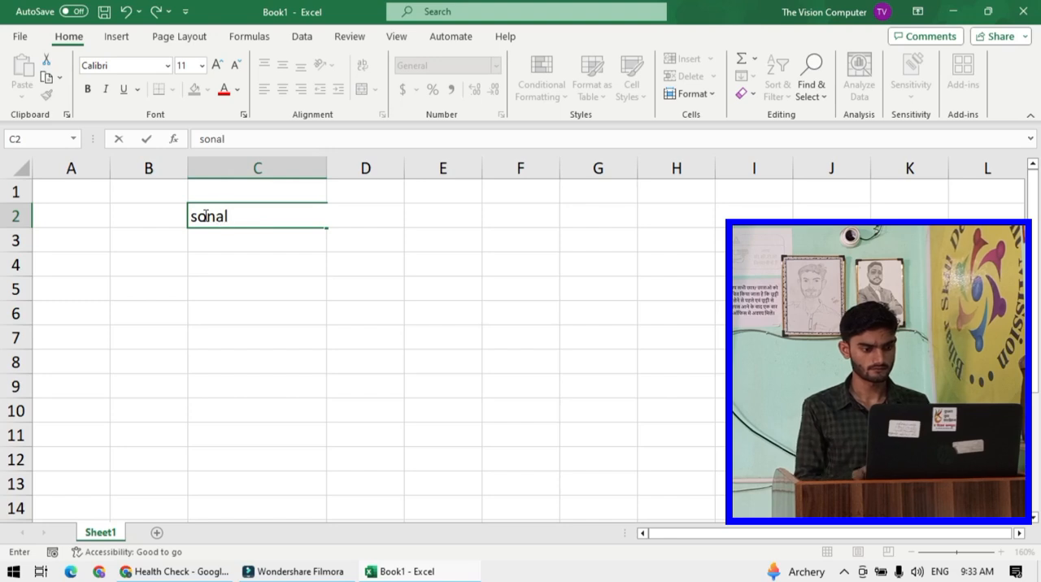
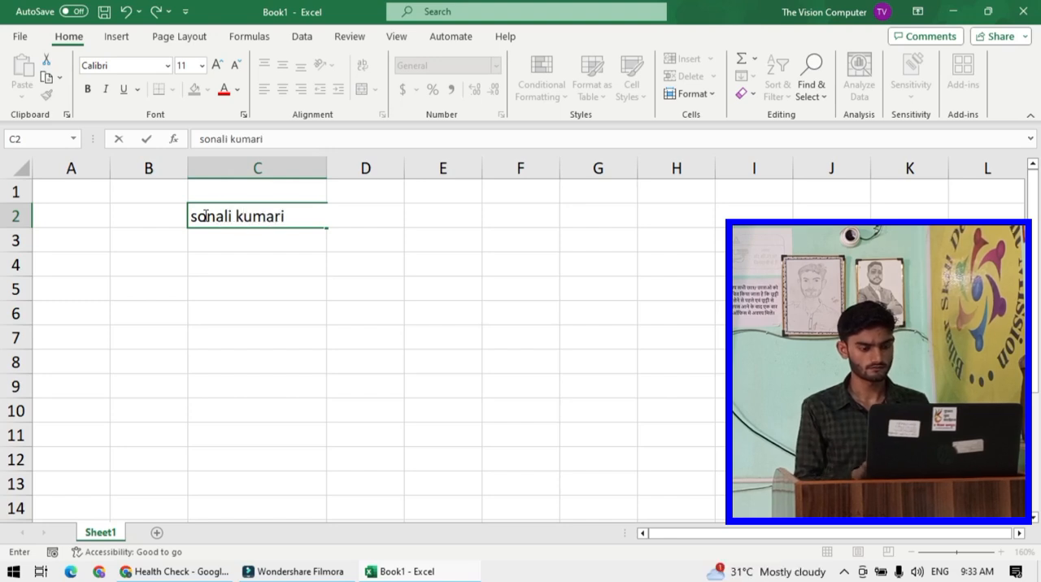
pyautogui.press('Return')
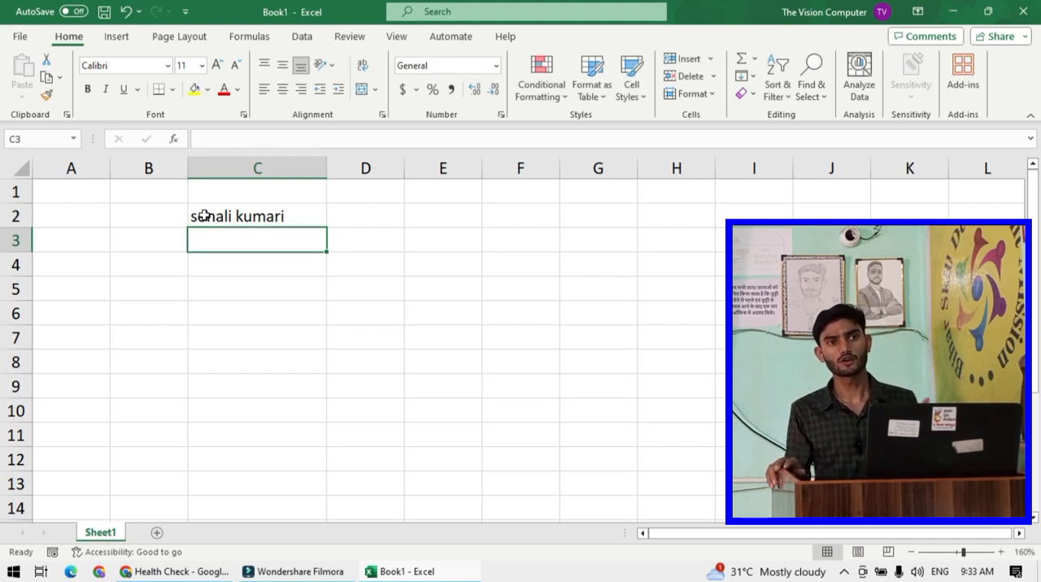
# - Undo the recent edits to restore the capitalised names in cells C2 to C9
pyautogui.click(381, 290)
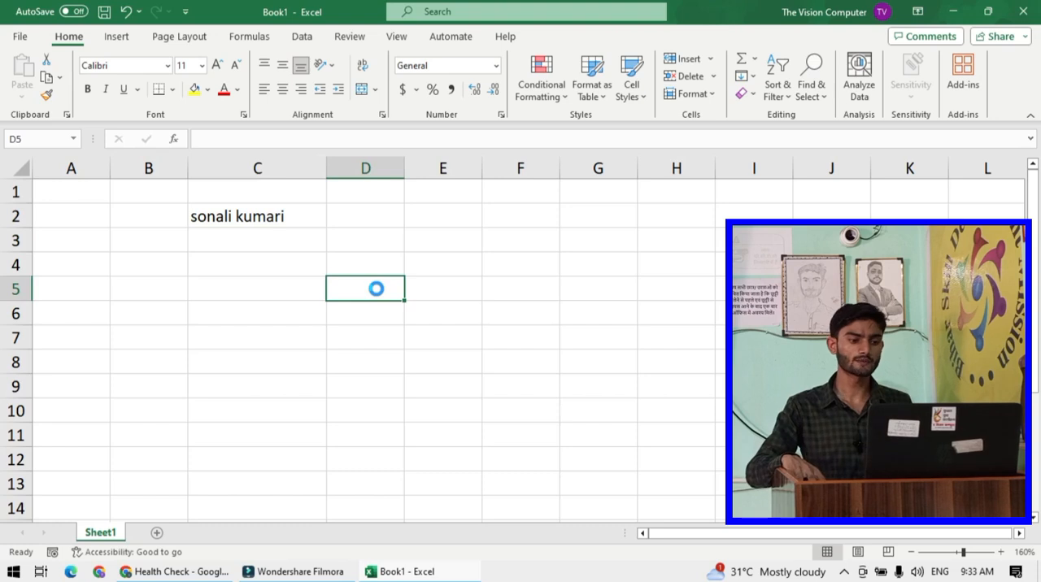
pyautogui.hotkey('ctrl', 'z')
pyautogui.hotkey('ctrl', 'v')
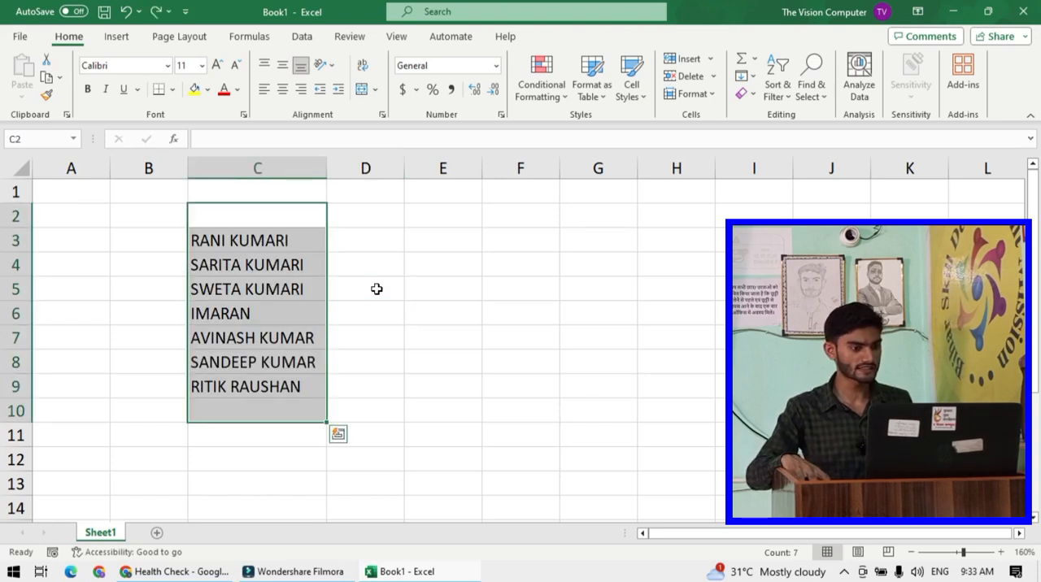
pyautogui.hotkey('ctrl', 'z')
pyautogui.click(379, 289)
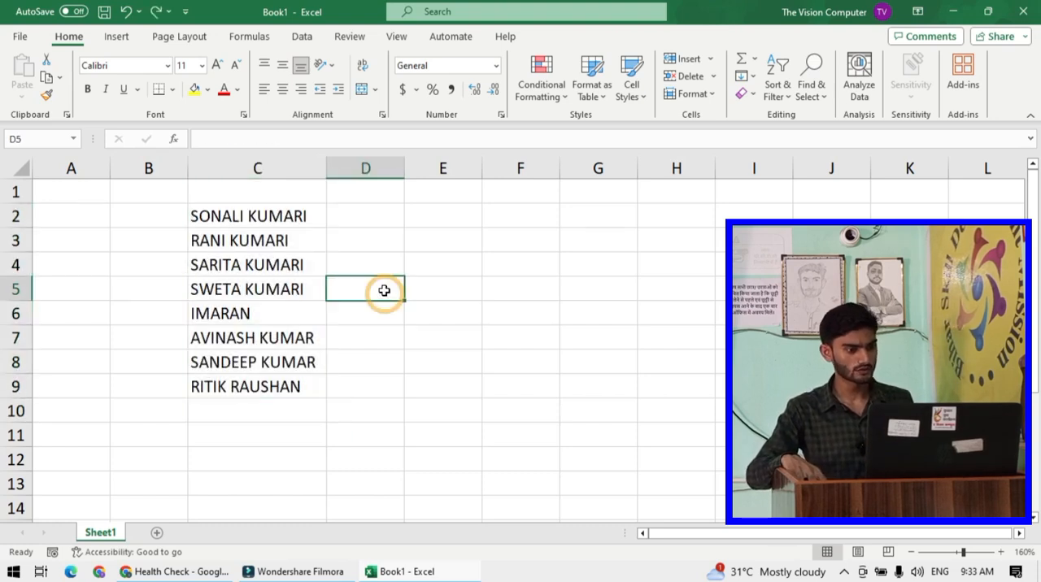
# - Widen column D
pyautogui.click(374, 214)
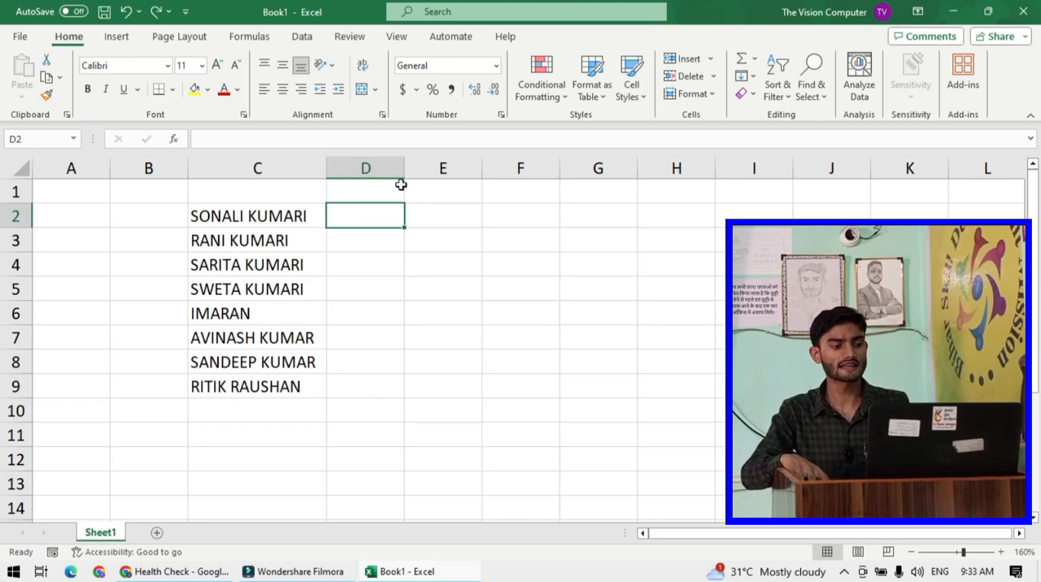
pyautogui.moveTo(404, 169); pyautogui.dragTo(575, 188)
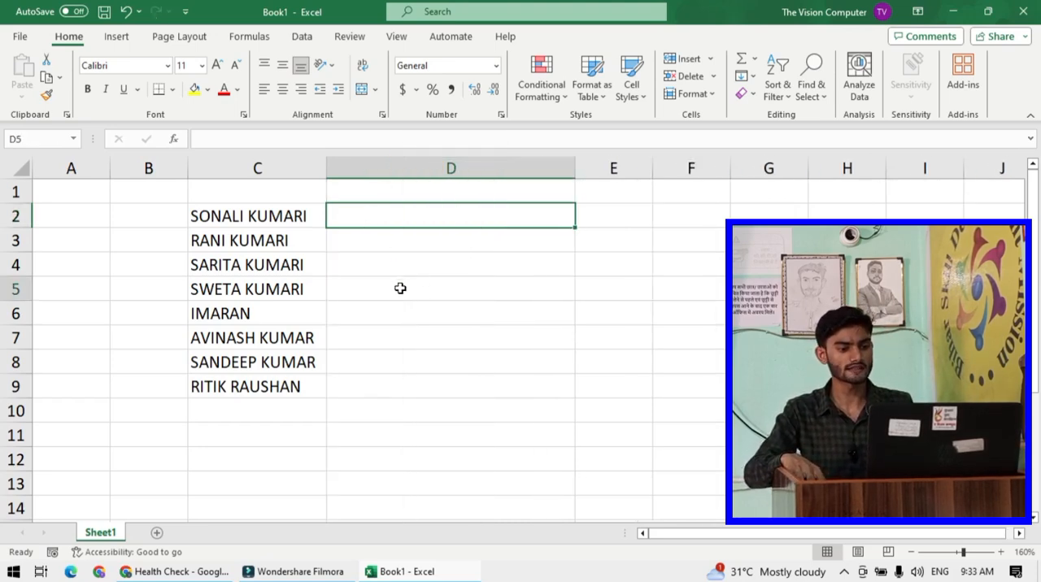
pyautogui.moveTo(399, 288); pyautogui.dragTo(400, 265)
pyautogui.click(391, 215)
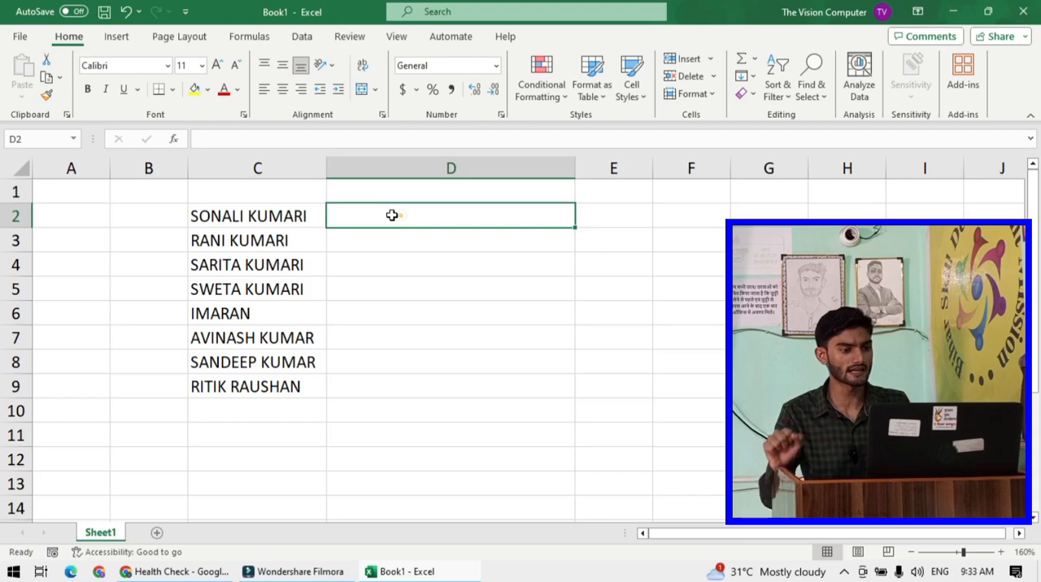
pyautogui.click(277, 216)
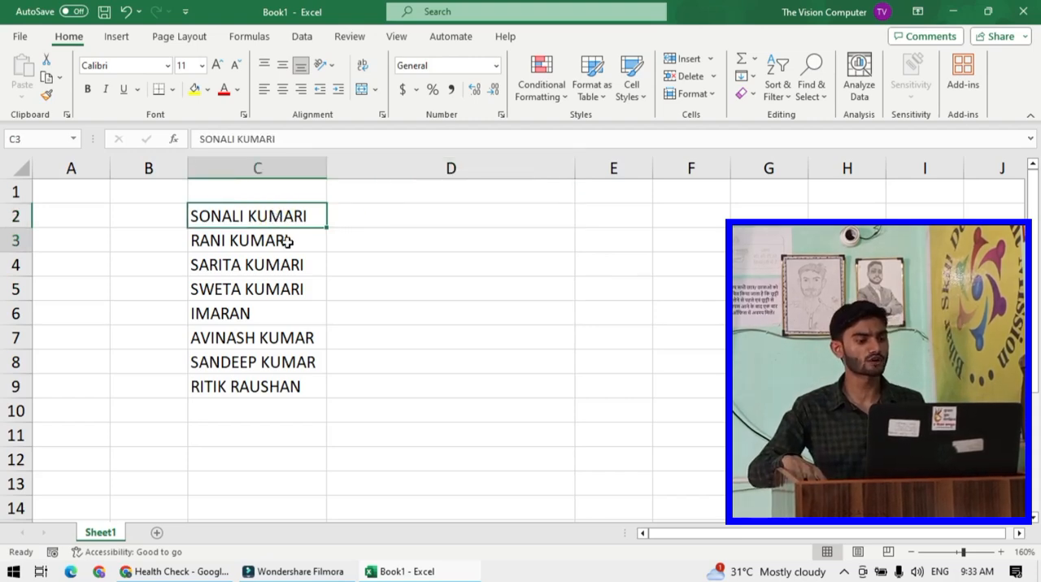
pyautogui.moveTo(287, 242); pyautogui.dragTo(284, 385)
pyautogui.click(420, 324)
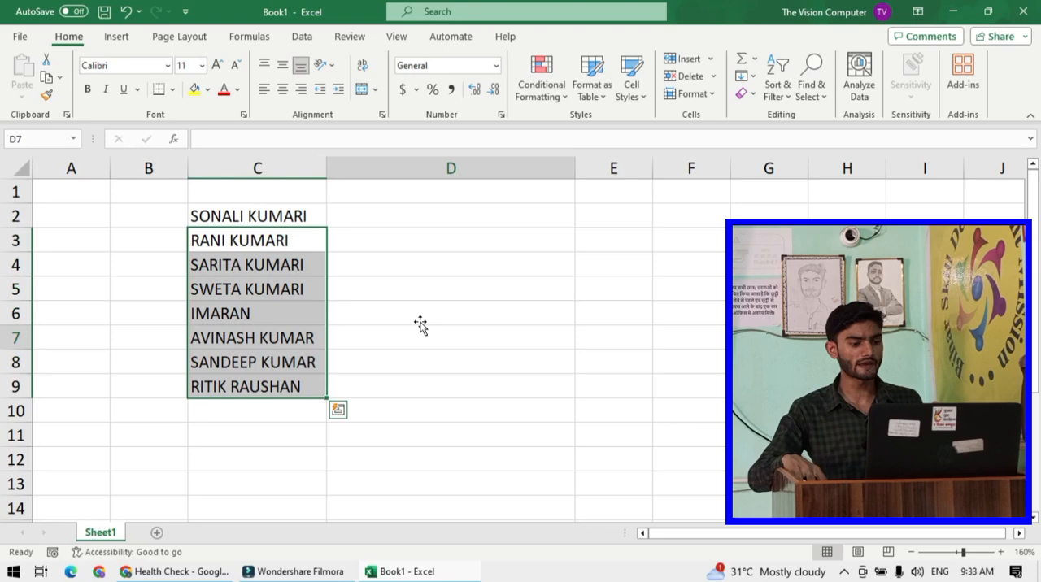
# - Enter the formula =lower(C2) in cell D2 to convert the first name to lowercase
pyautogui.click(389, 217)
pyautogui.write('=')
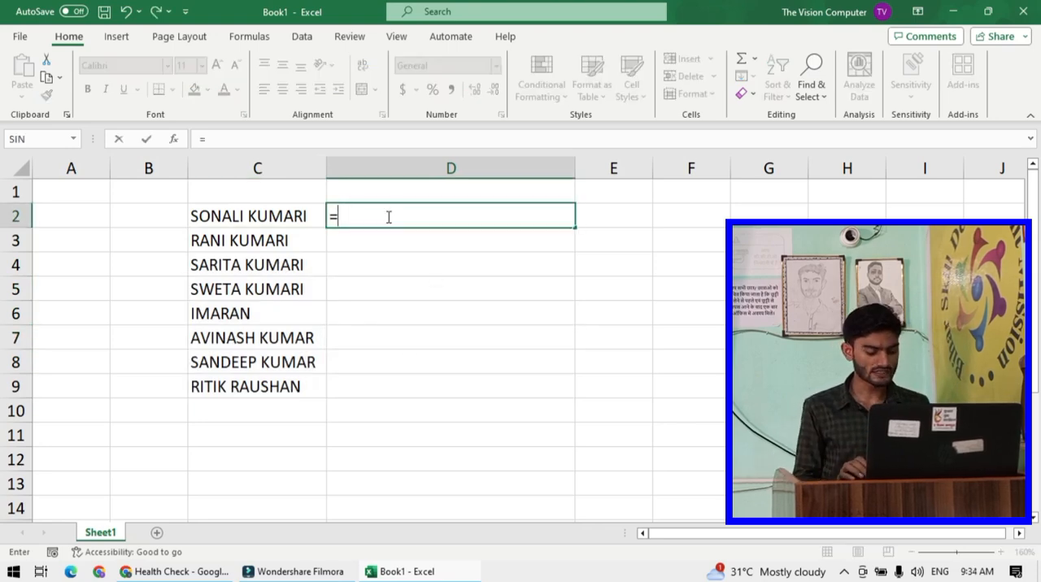
pyautogui.write('l')
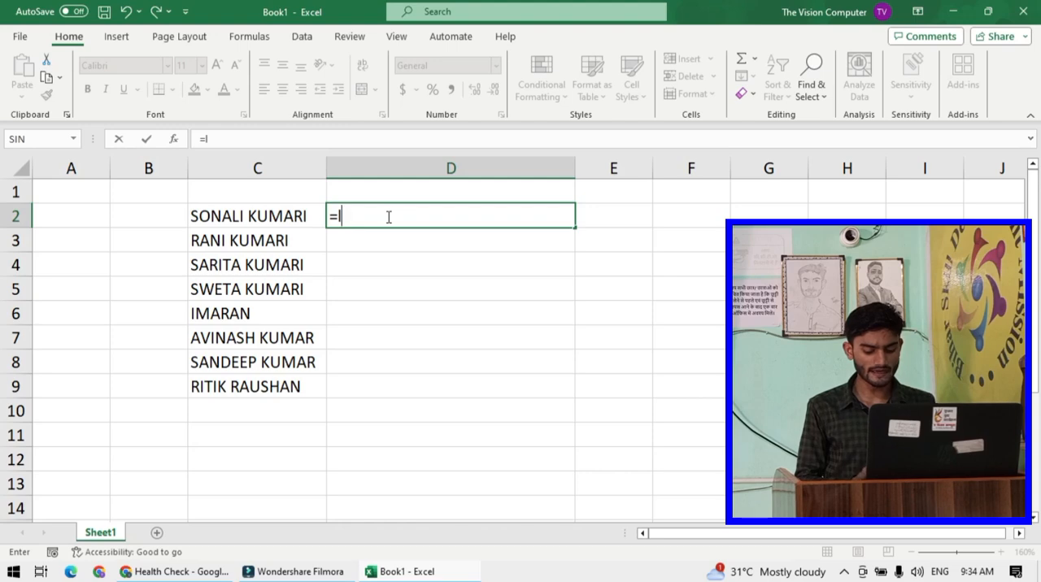
pyautogui.write('ower')
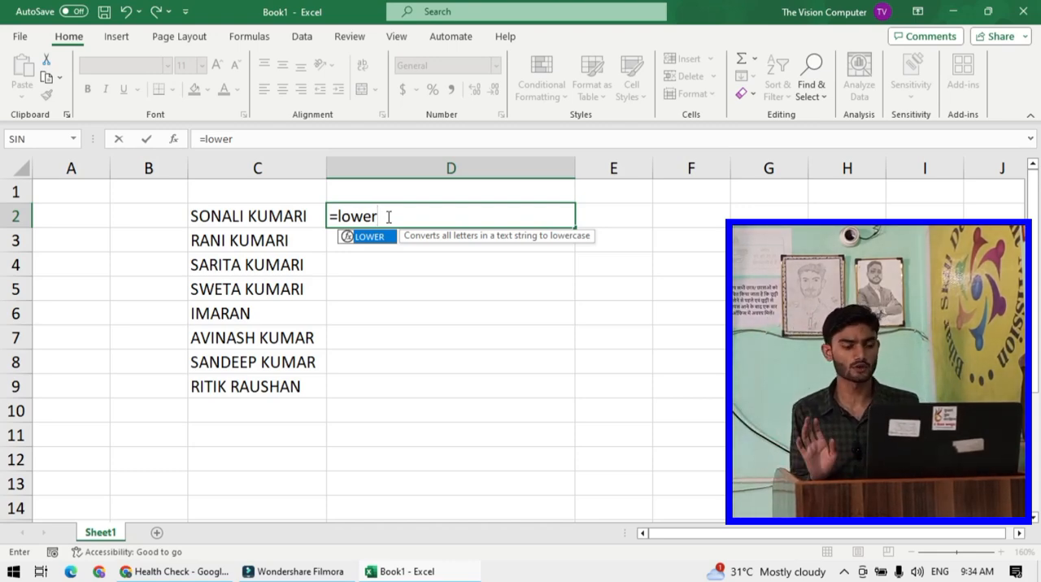
pyautogui.write('(')
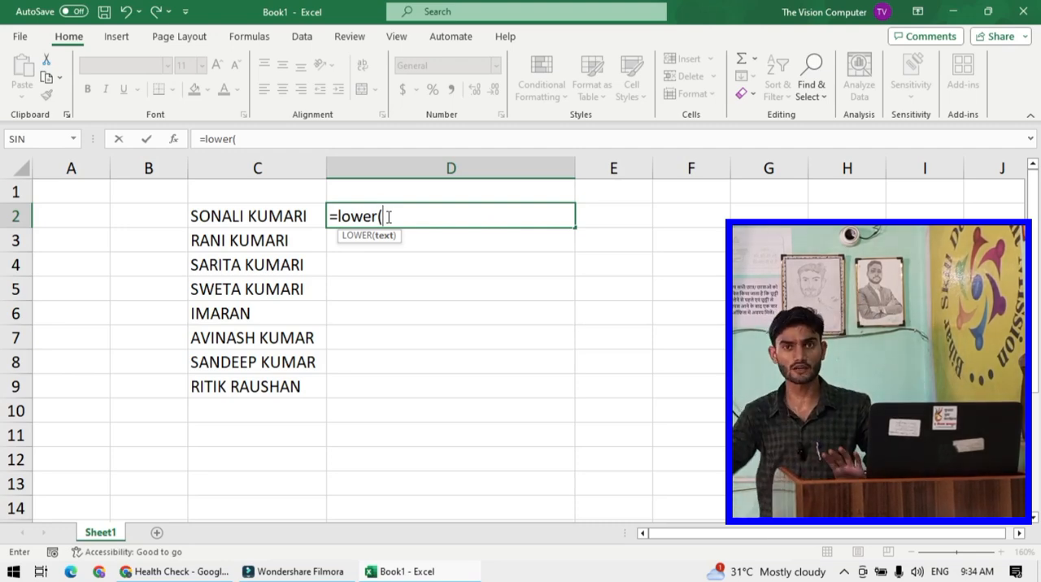
pyautogui.click(272, 217)
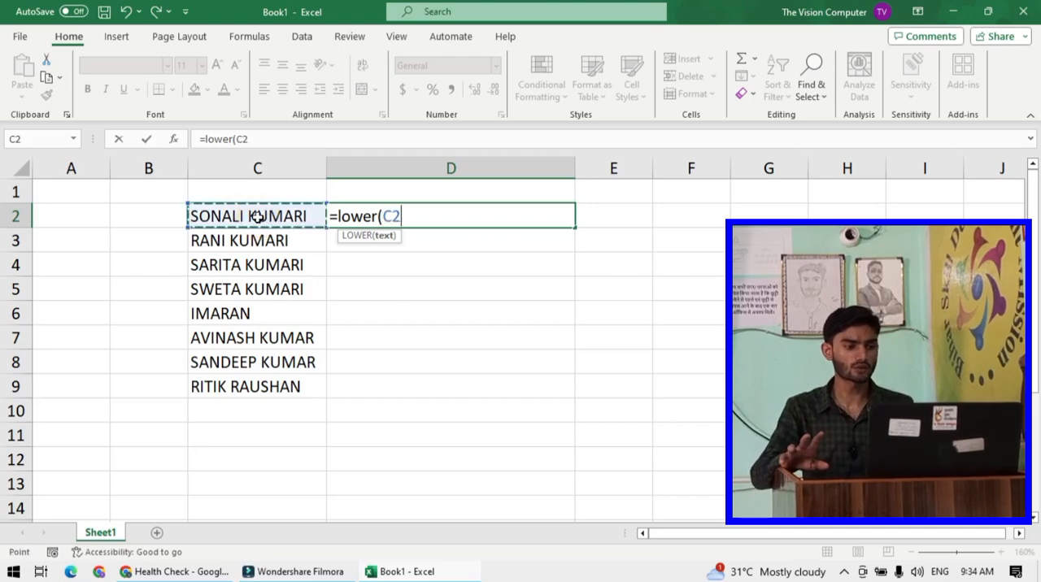
pyautogui.write(')')
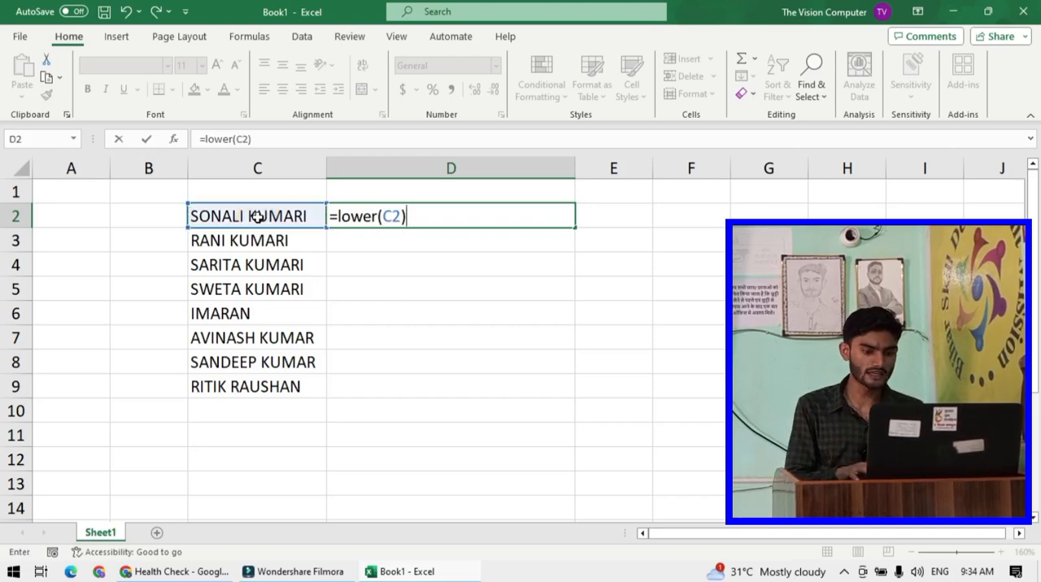
pyautogui.press('Return')
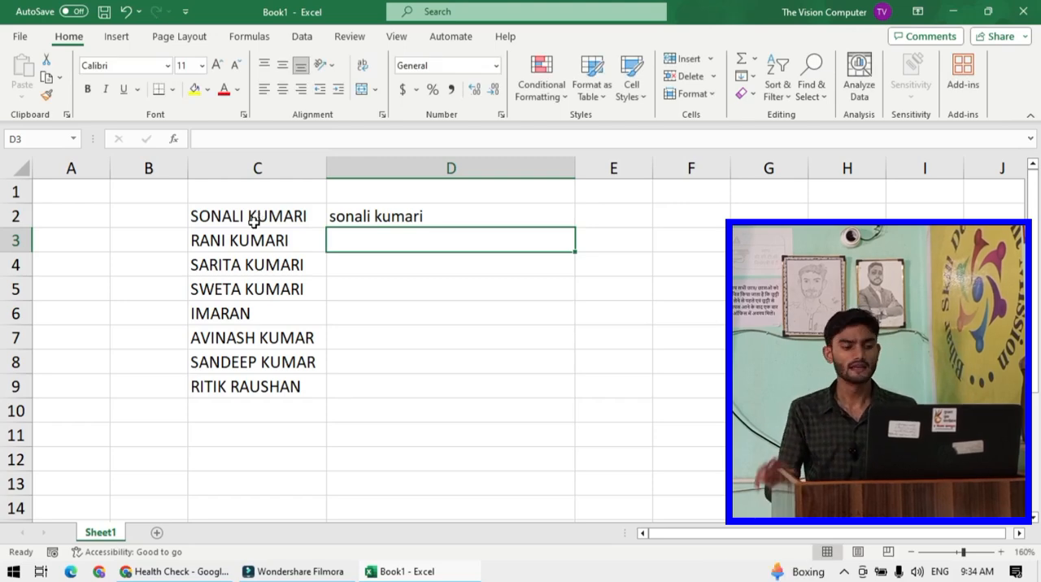
# - Fill the LOWER formula down from D2 to D9
pyautogui.click(406, 218)
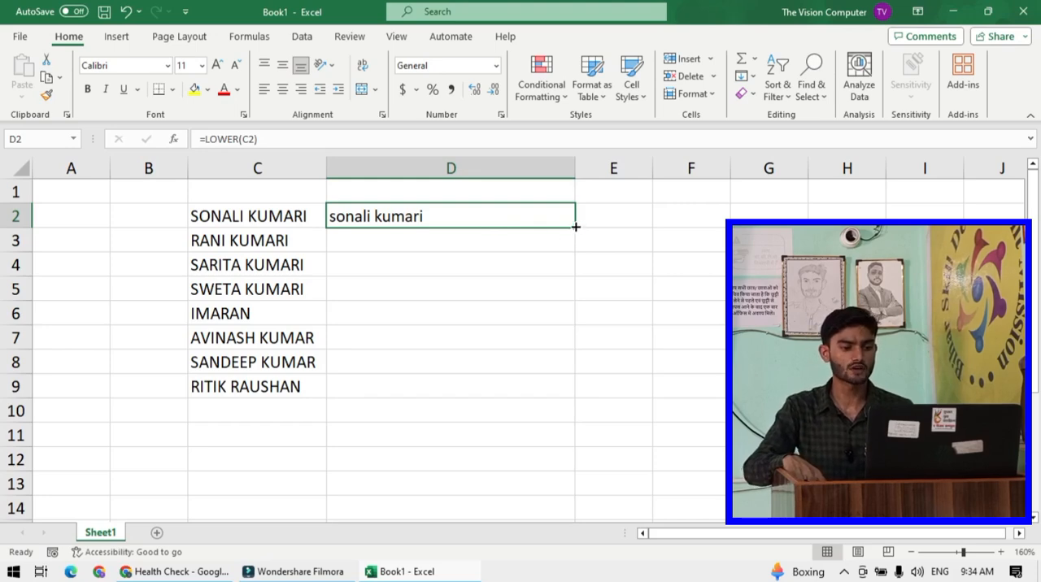
pyautogui.moveTo(575, 227); pyautogui.dragTo(538, 403)
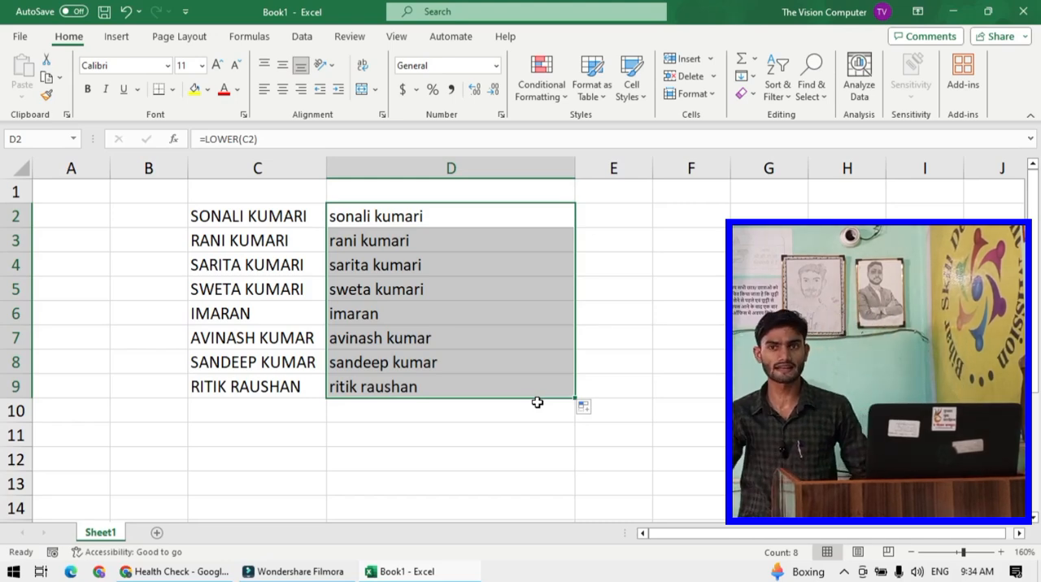
pyautogui.click(501, 329)
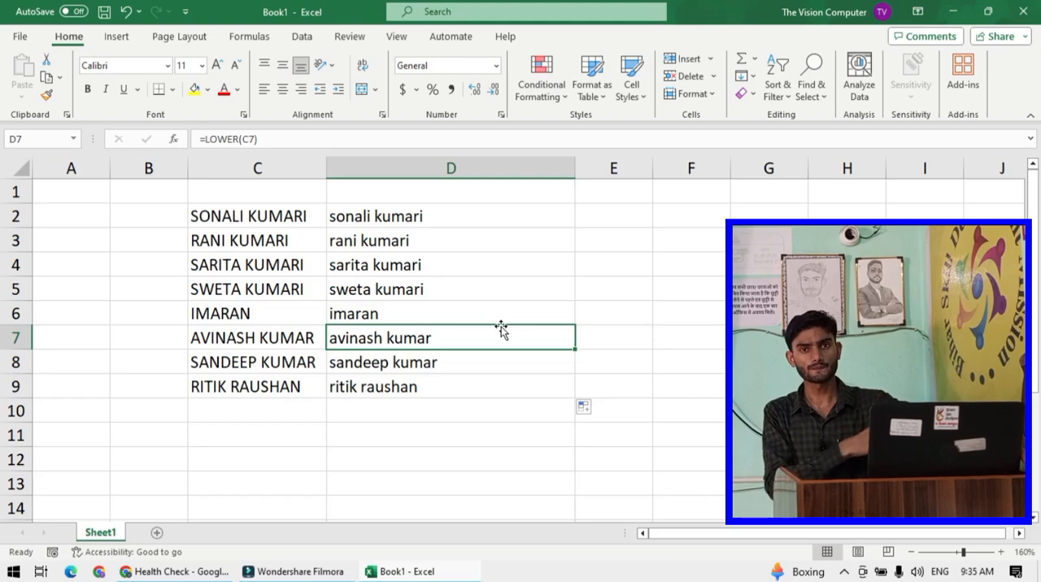
# - Narrow column D to fit the lowercase names
pyautogui.click(610, 325)
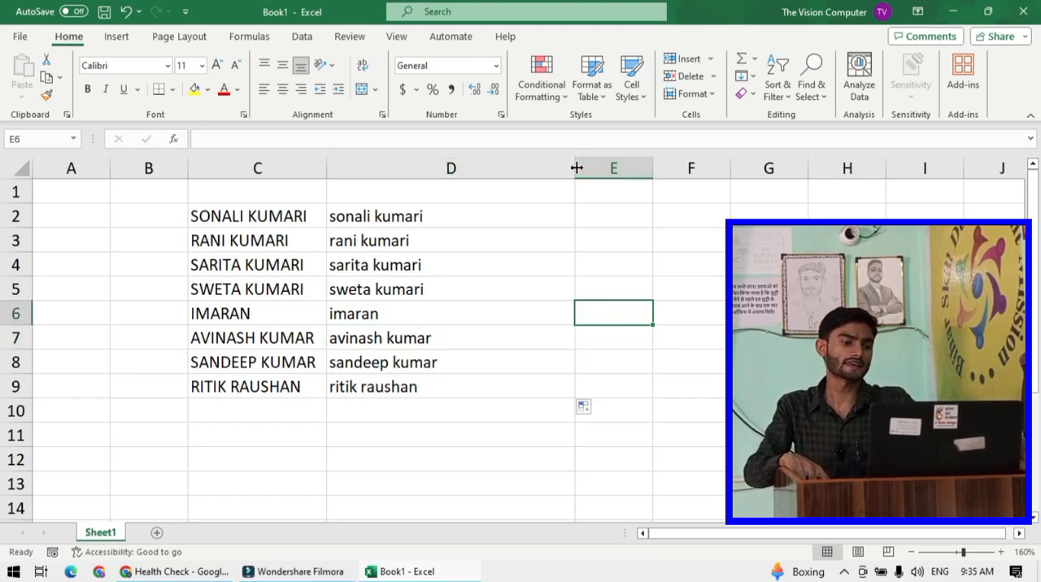
pyautogui.moveTo(574, 167); pyautogui.dragTo(465, 186)
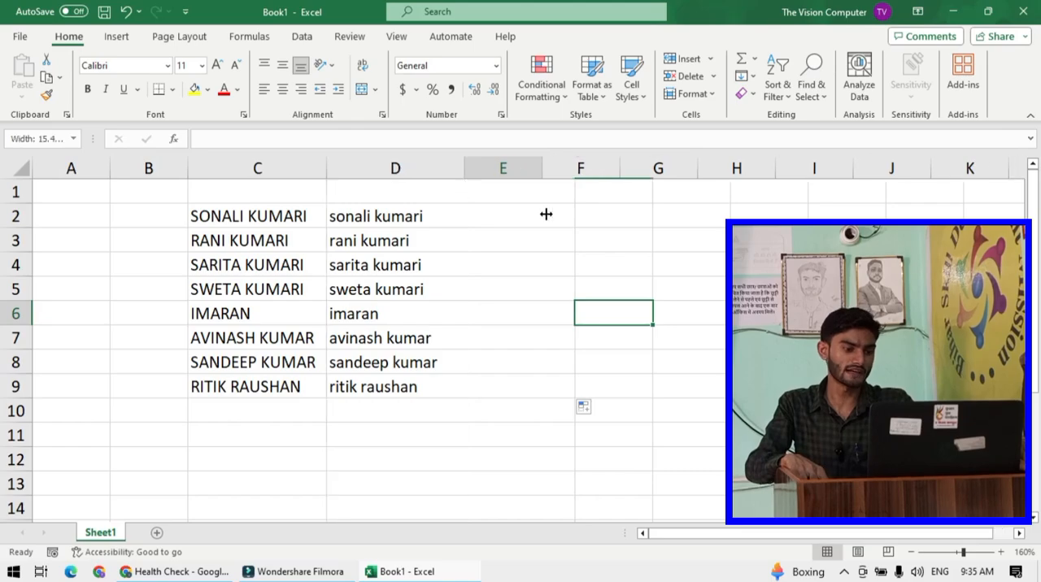
pyautogui.click(526, 214)
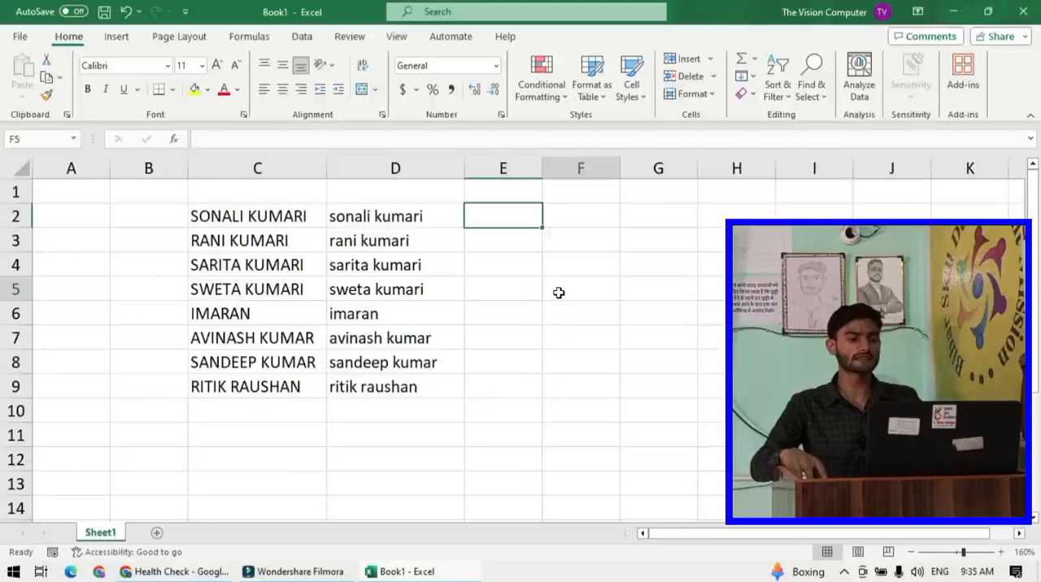
# - Hide column C by shrinking its width to zero
pyautogui.click(557, 291)
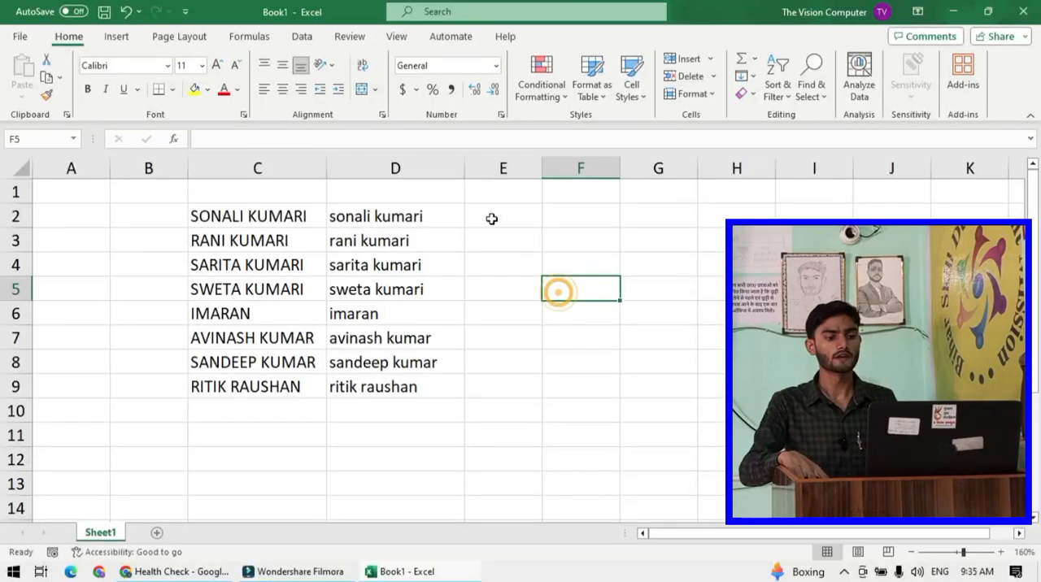
pyautogui.click(491, 217)
pyautogui.click(398, 225)
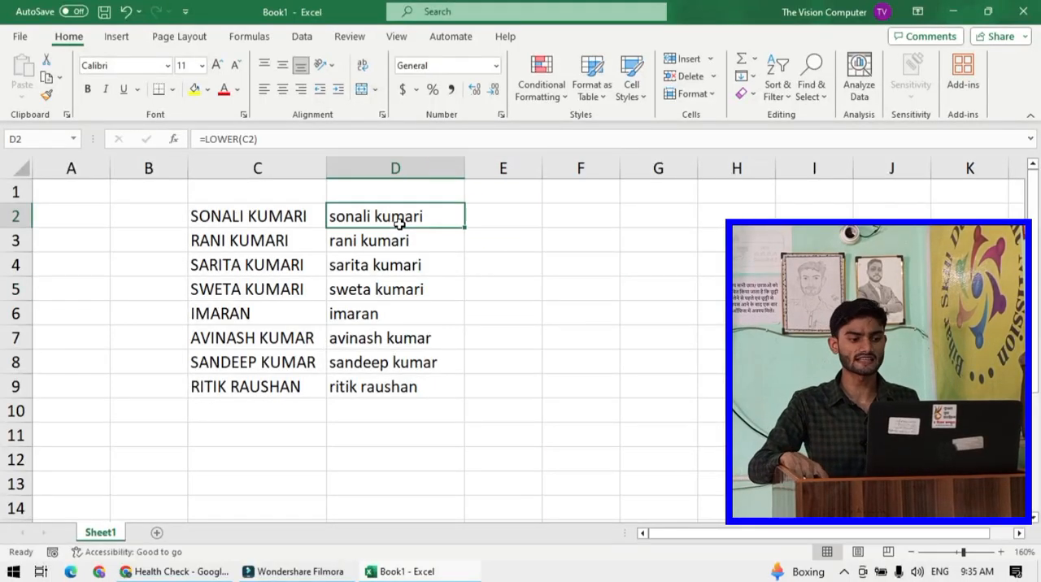
pyautogui.moveTo(325, 167); pyautogui.dragTo(180, 174)
pyautogui.click(353, 234)
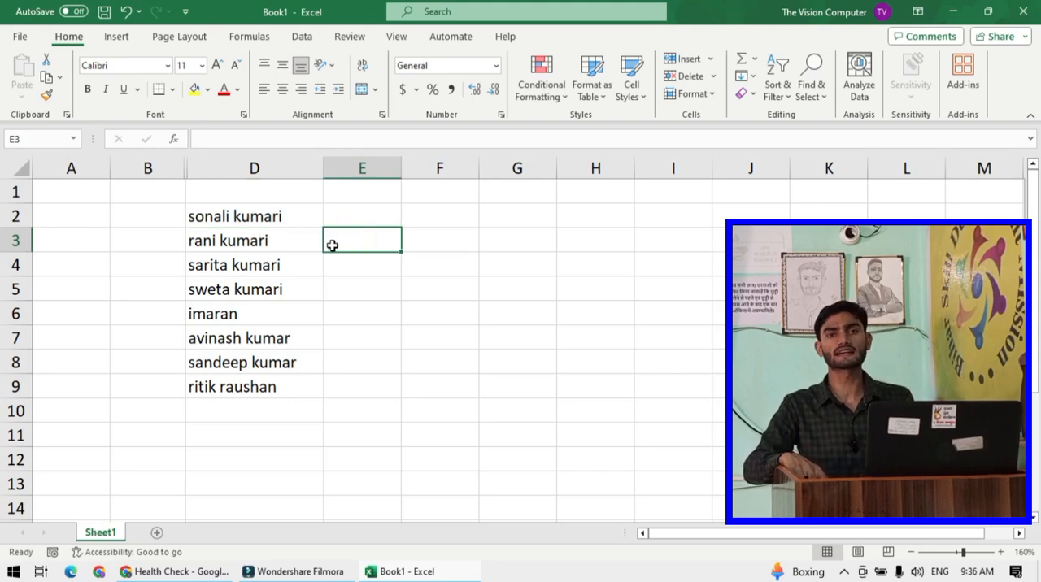
pyautogui.click(361, 214)
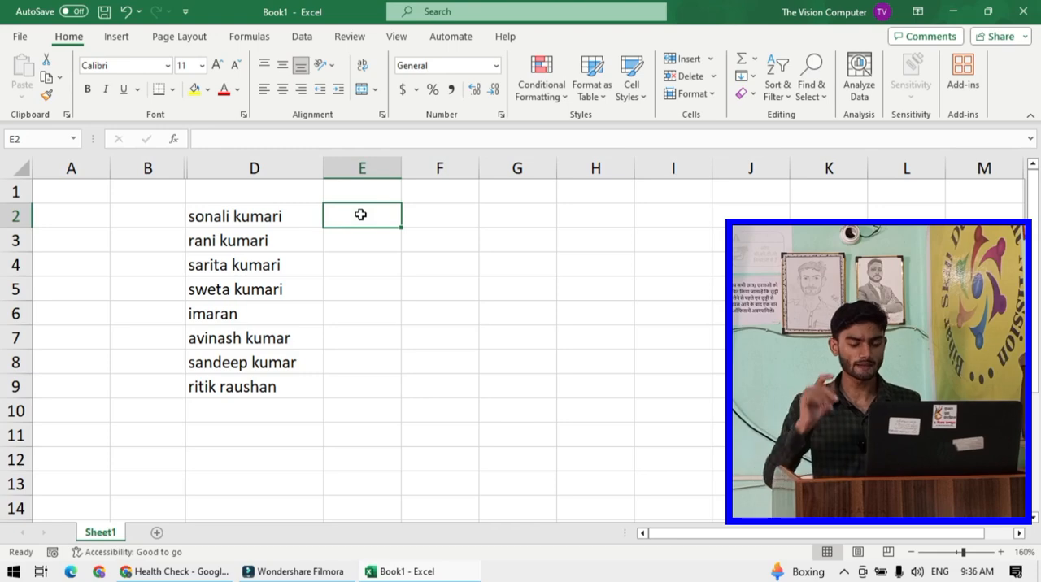
pyautogui.click(259, 217)
pyautogui.moveTo(258, 218); pyautogui.dragTo(262, 387)
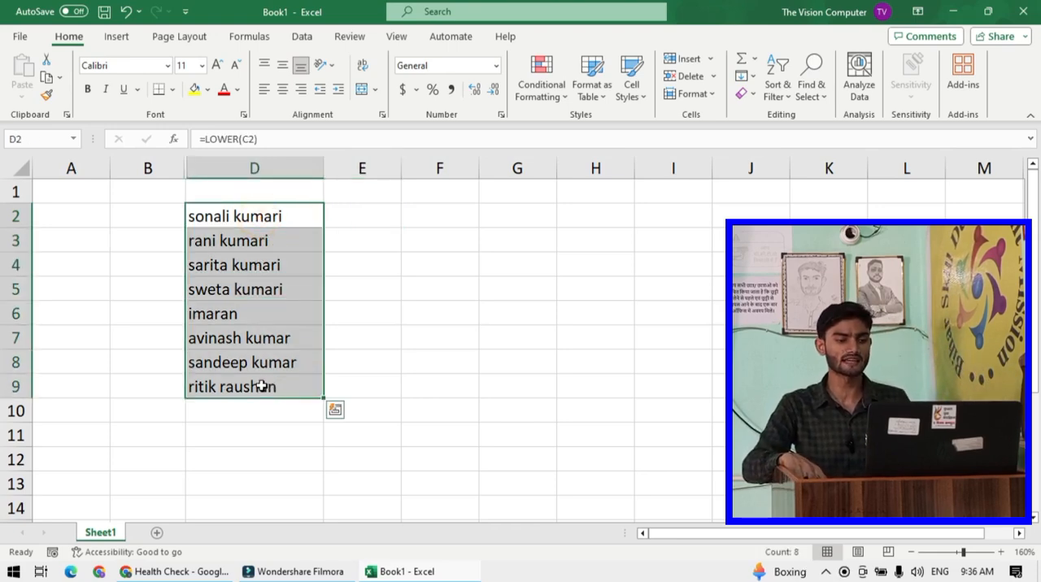
pyautogui.click(450, 357)
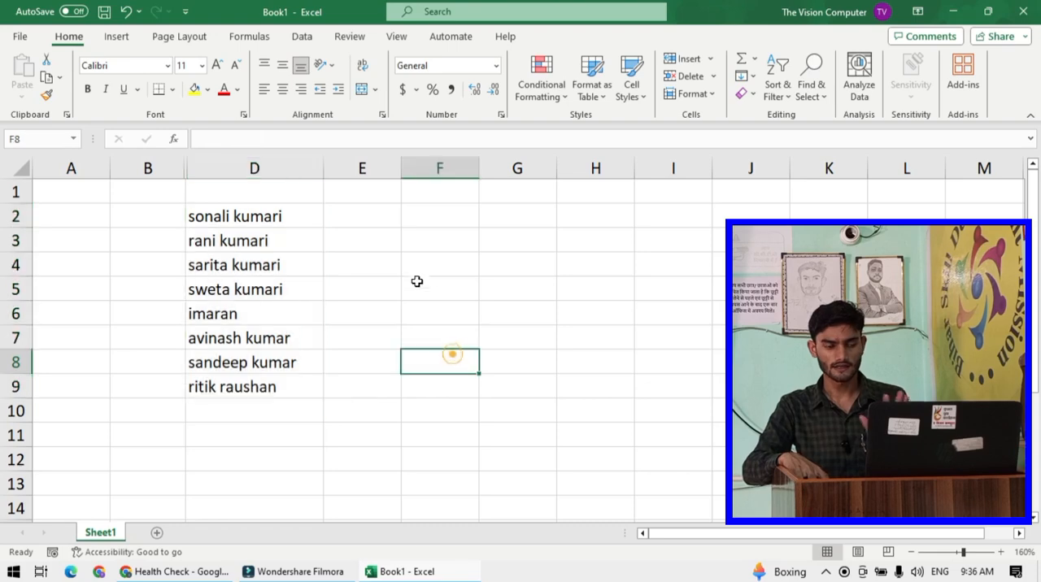
pyautogui.click(367, 221)
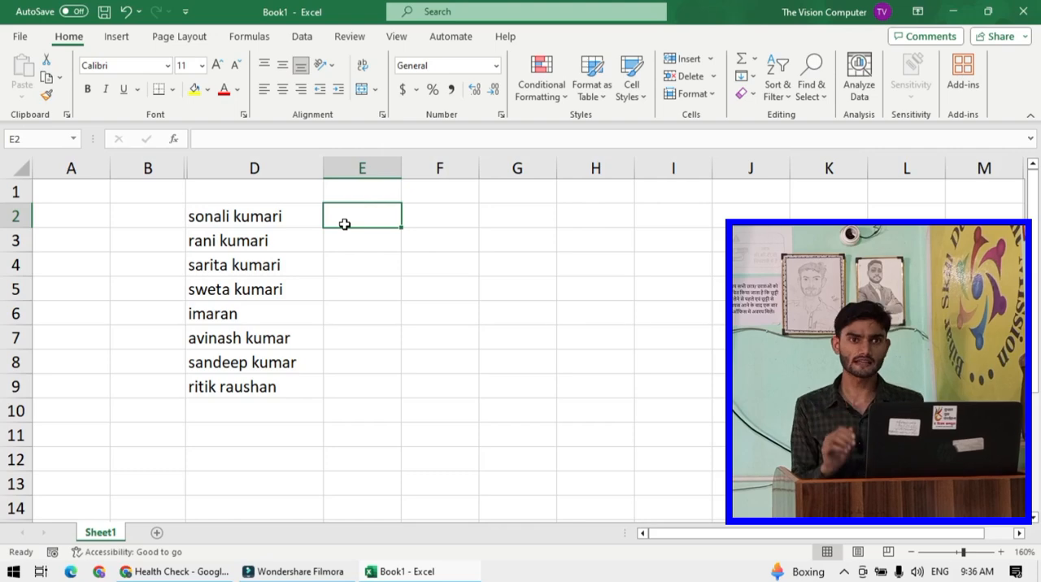
pyautogui.write('=')
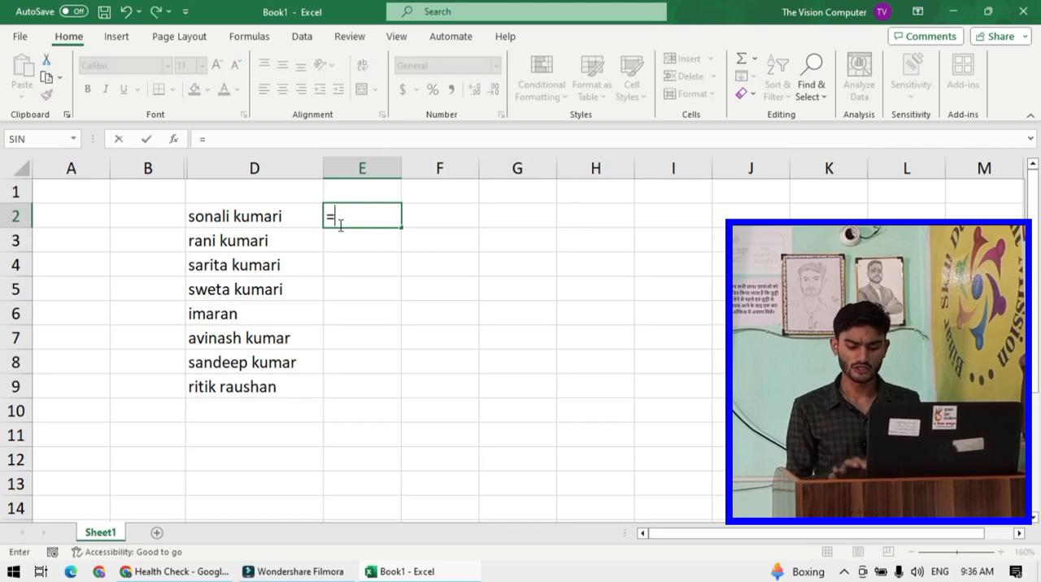
pyautogui.write('p')
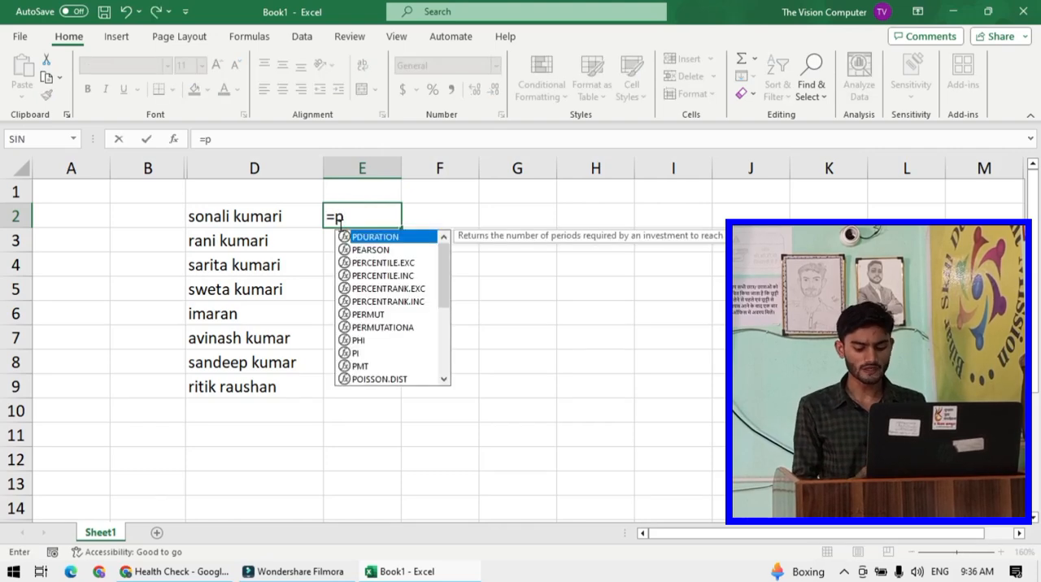
pyautogui.write('o')
pyautogui.press('BackSpace')
pyautogui.press('BackSpace')
pyautogui.press('BackSpace')
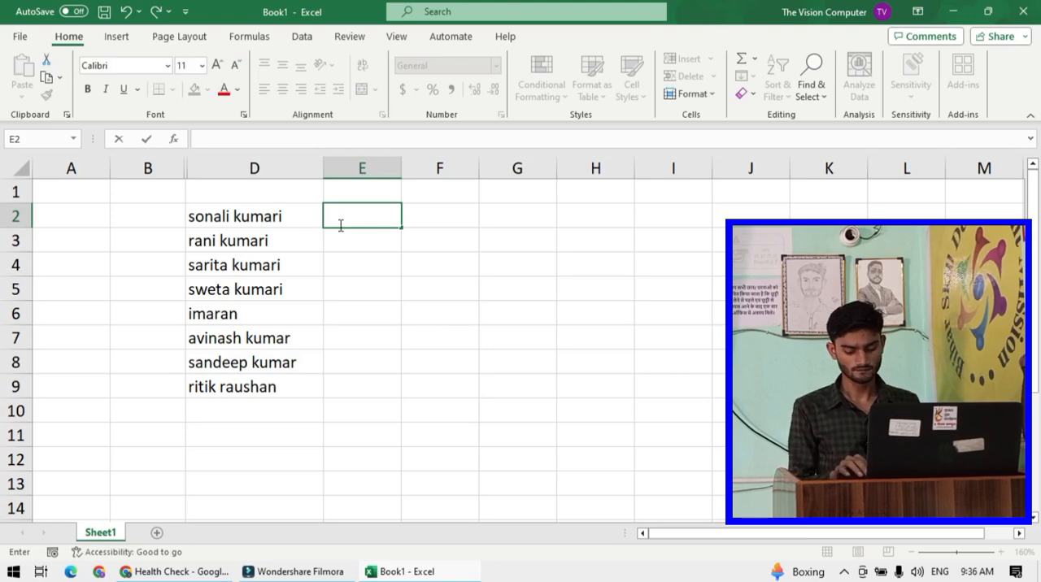
# - Enter the formula =proper(D2) in cell E2 to convert the first name to proper case
pyautogui.write('=proper')
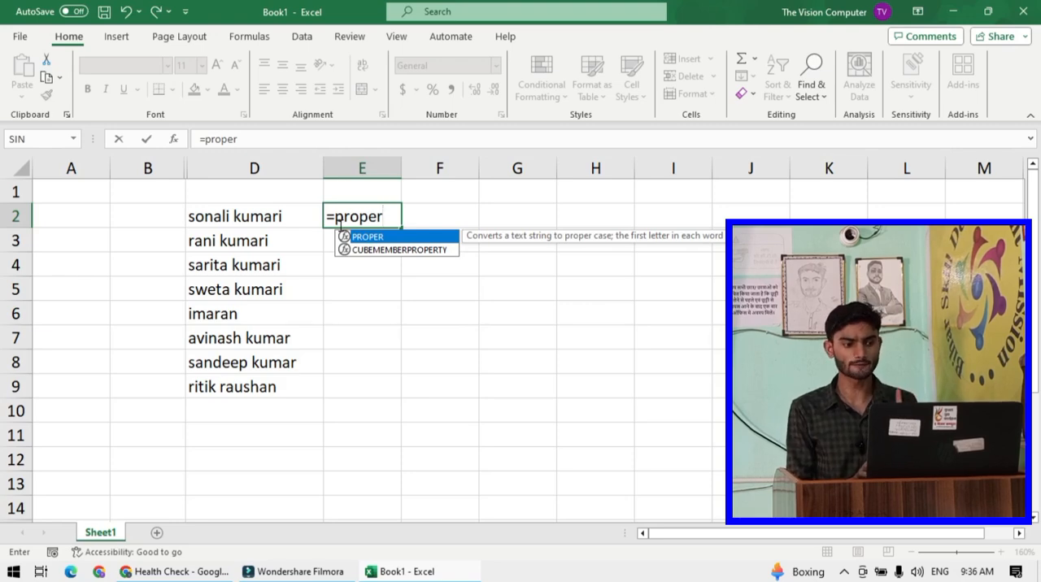
pyautogui.write('(')
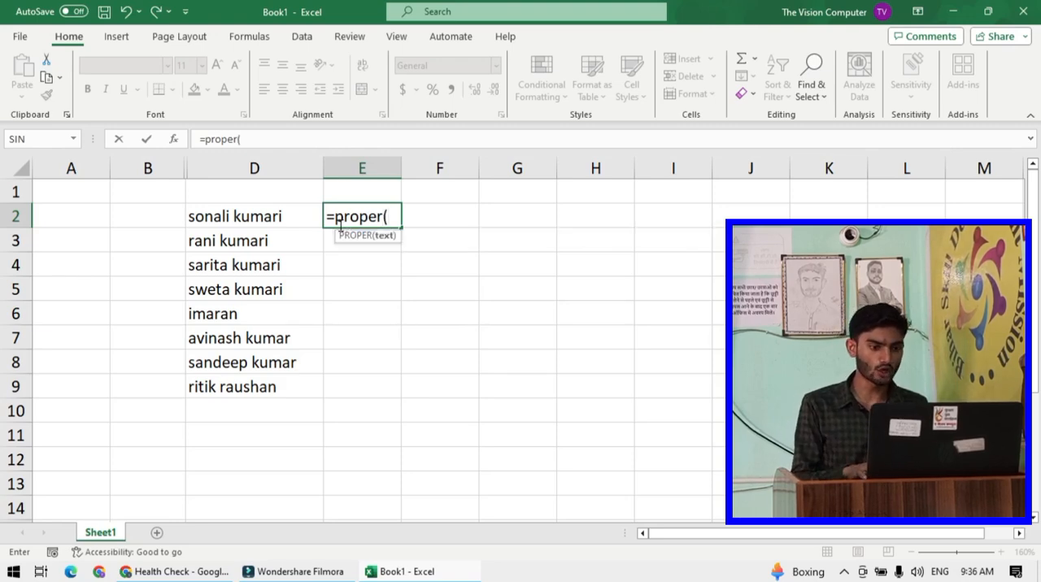
pyautogui.click(251, 216)
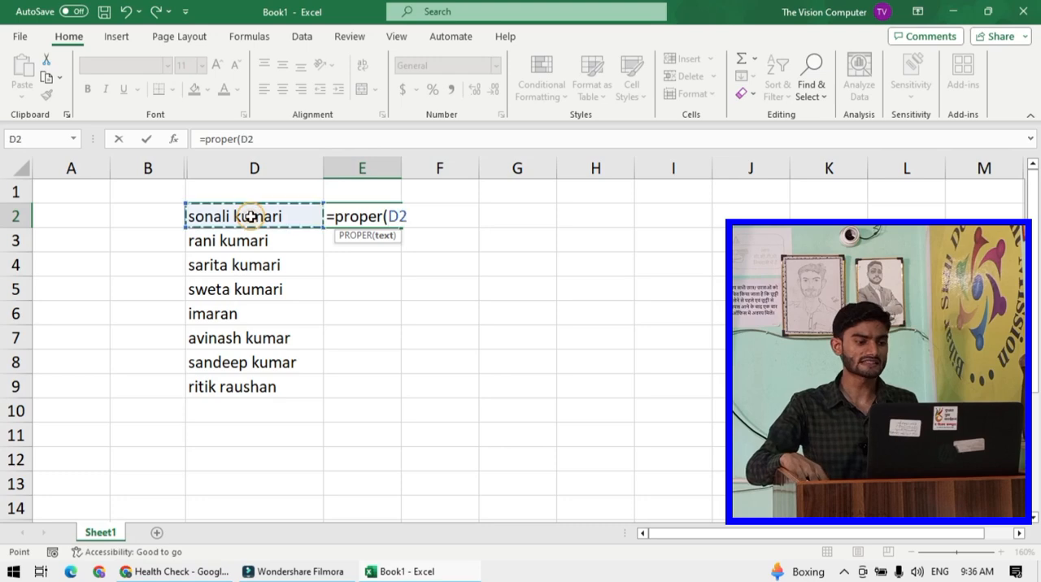
pyautogui.write(')')
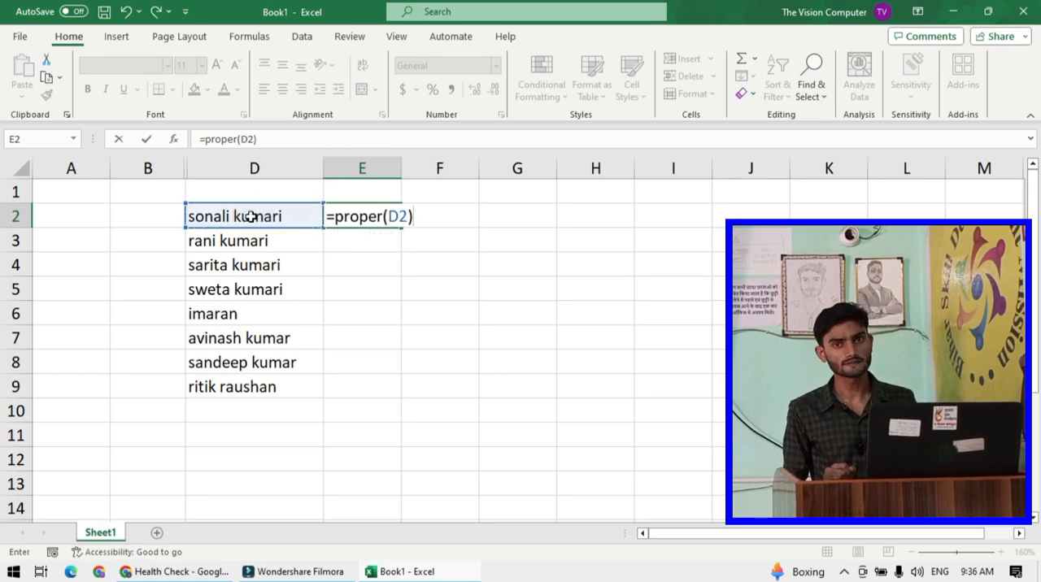
pyautogui.press('Return')
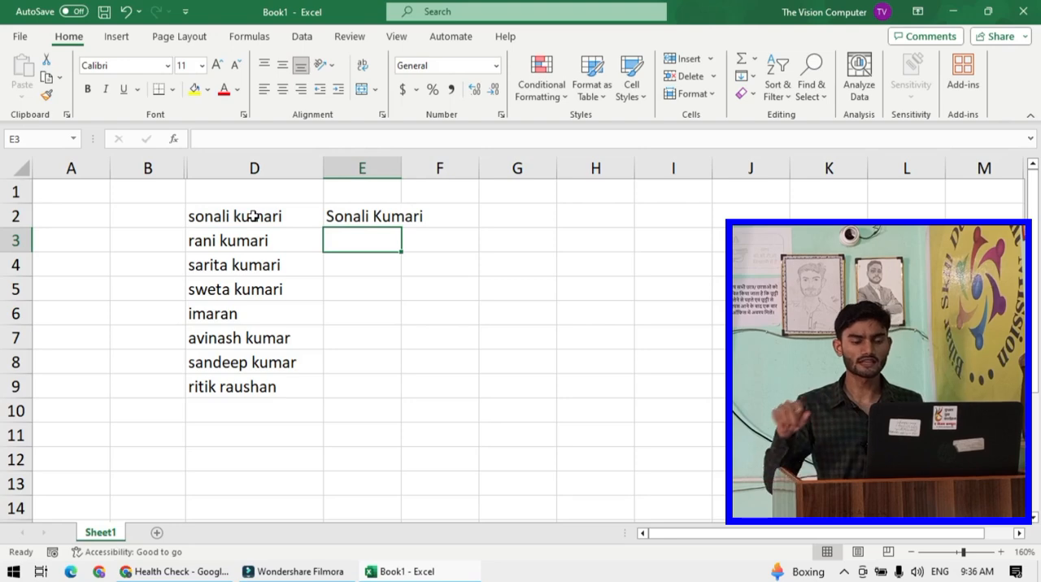
# - Widen column E and fill the PROPER formula down from E2 to E9
pyautogui.moveTo(400, 168); pyautogui.dragTo(437, 168)
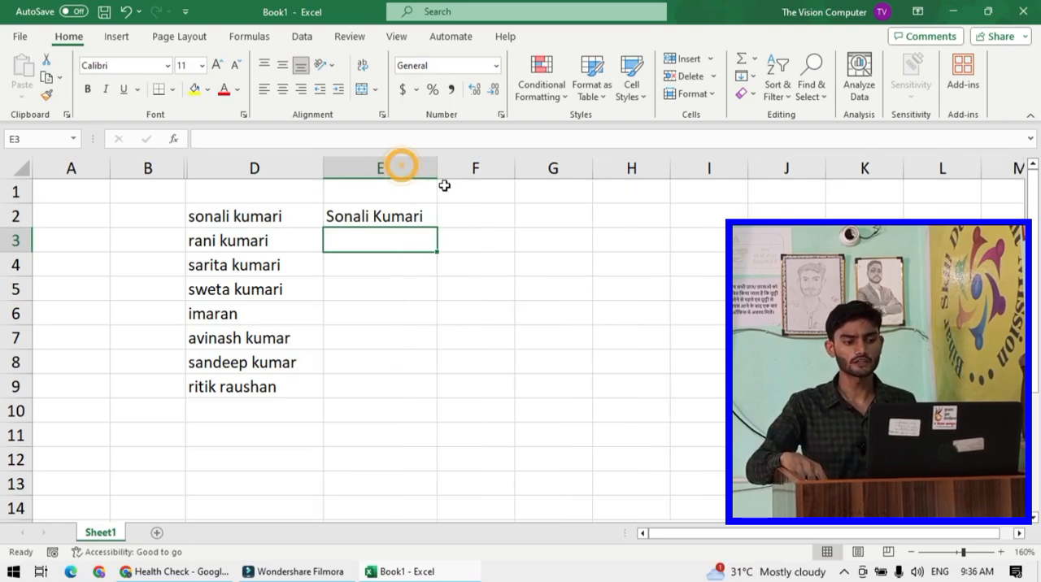
pyautogui.click(415, 215)
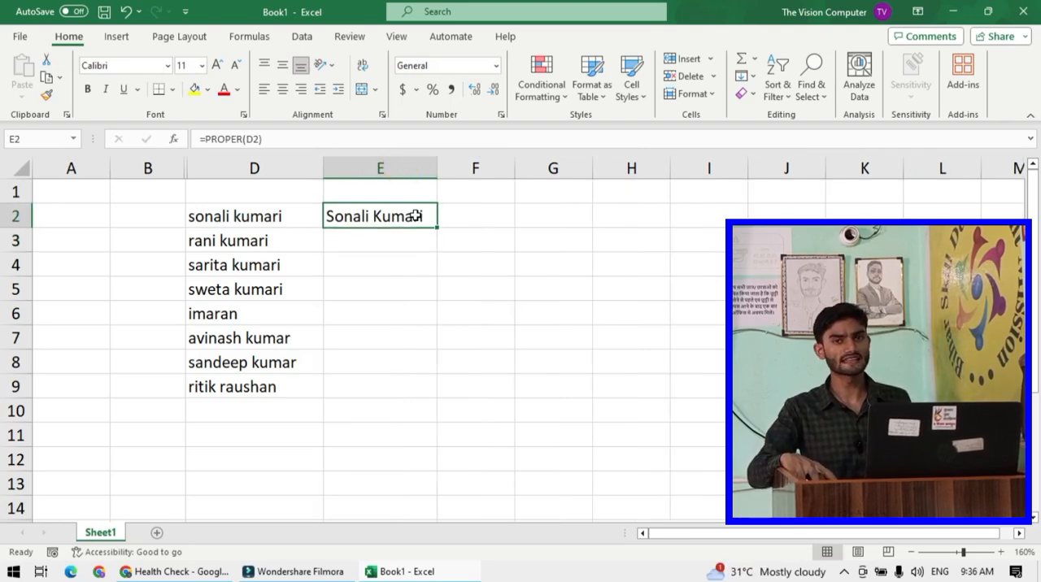
pyautogui.moveTo(437, 227); pyautogui.dragTo(439, 394)
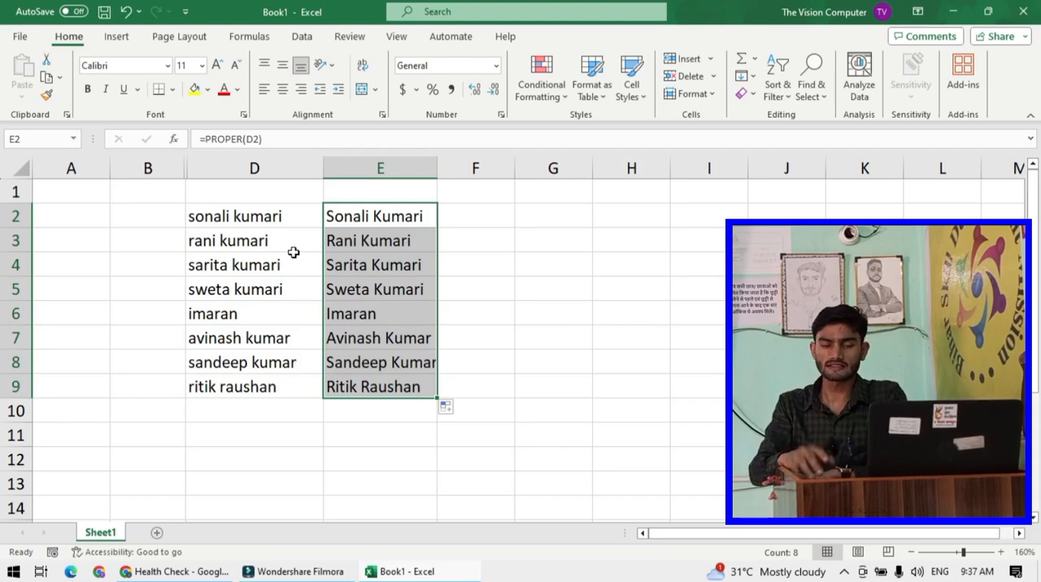
# - Enter numbers in column B from B19 down to B29: 84, 564, 658, 854, 658, 68, 6, 548 and 6454, leaving some rows blank
pyautogui.scroll(-4, 326, 286)
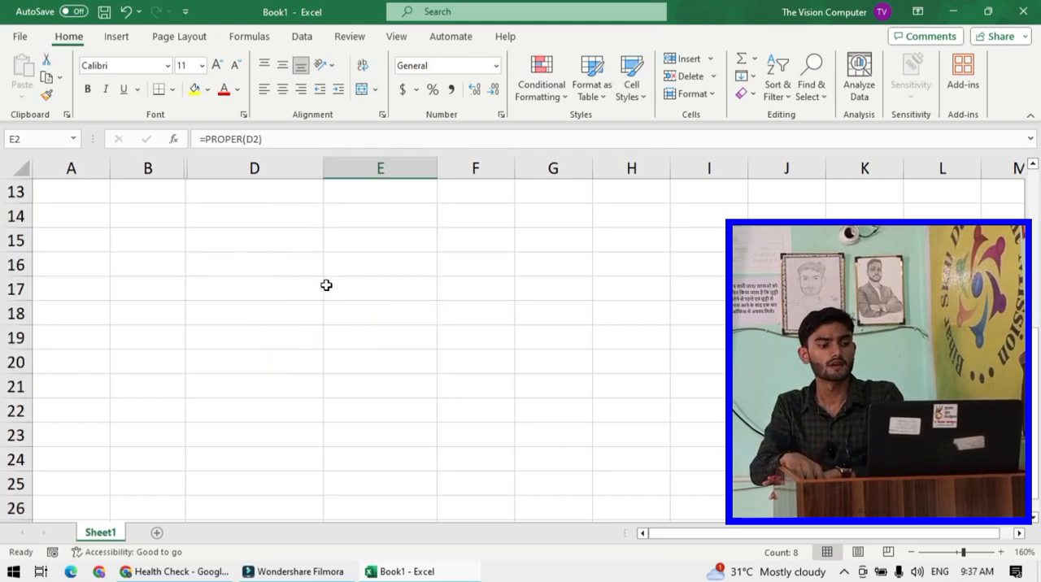
pyautogui.scroll(-1, 289, 290)
pyautogui.click(158, 257)
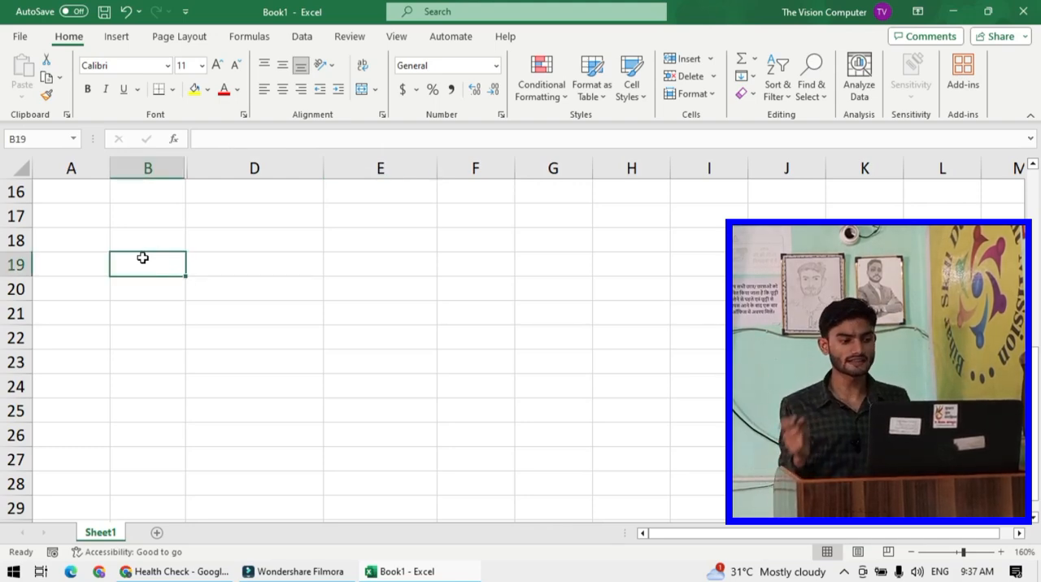
pyautogui.write('4')
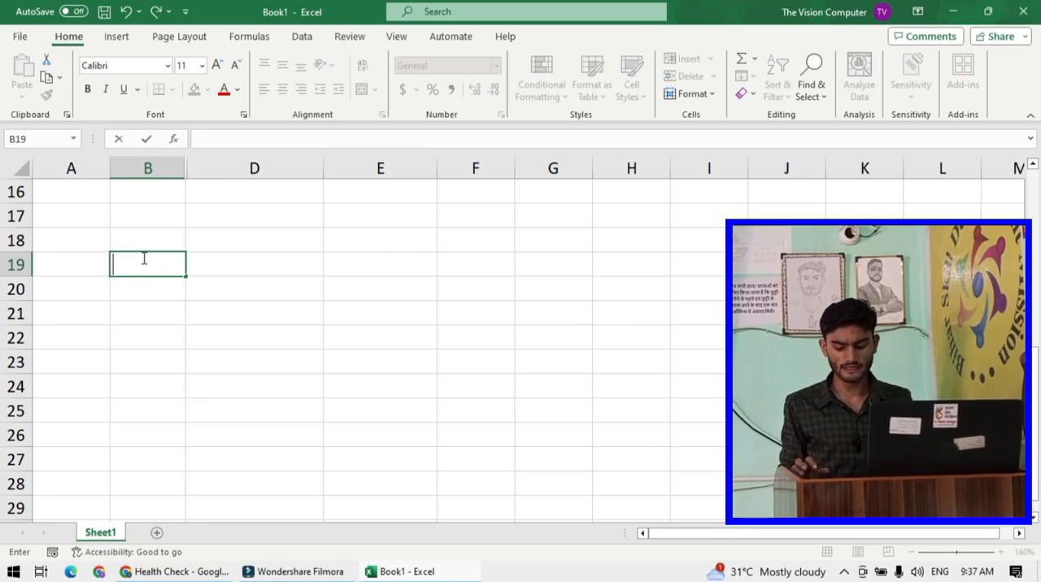
pyautogui.write('84')
pyautogui.press('Return')
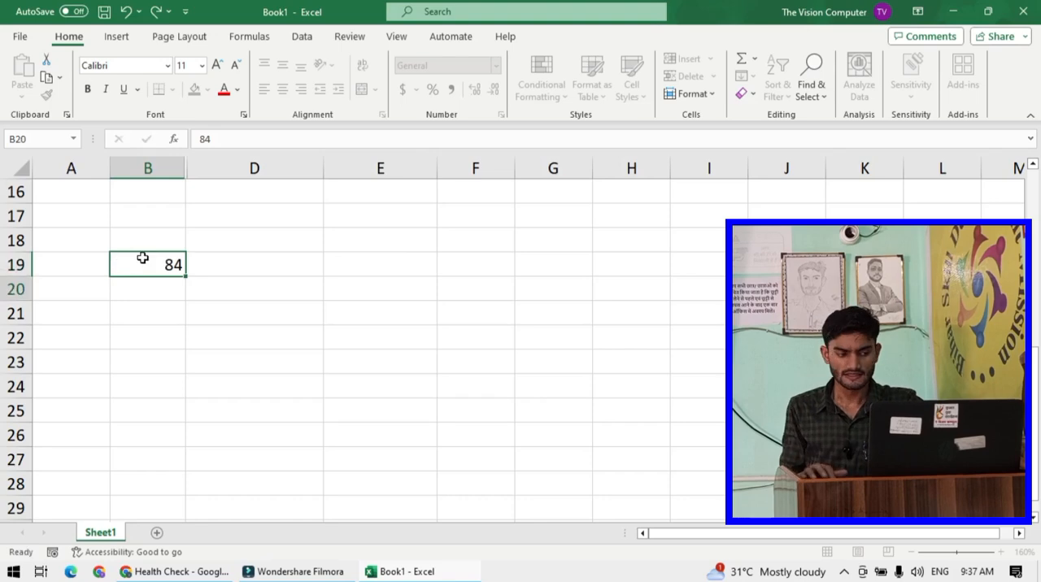
pyautogui.write('564')
pyautogui.press('Return')
pyautogui.write('658')
pyautogui.press('Return')
pyautogui.write('8')
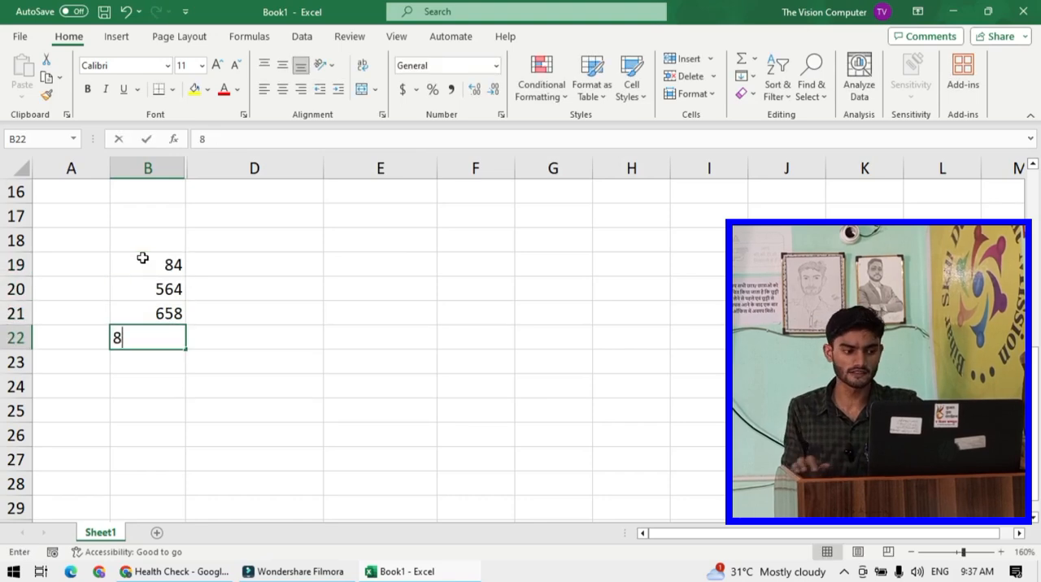
pyautogui.write('54')
pyautogui.press('Return')
pyautogui.write('658')
pyautogui.press('Return')
pyautogui.write('68')
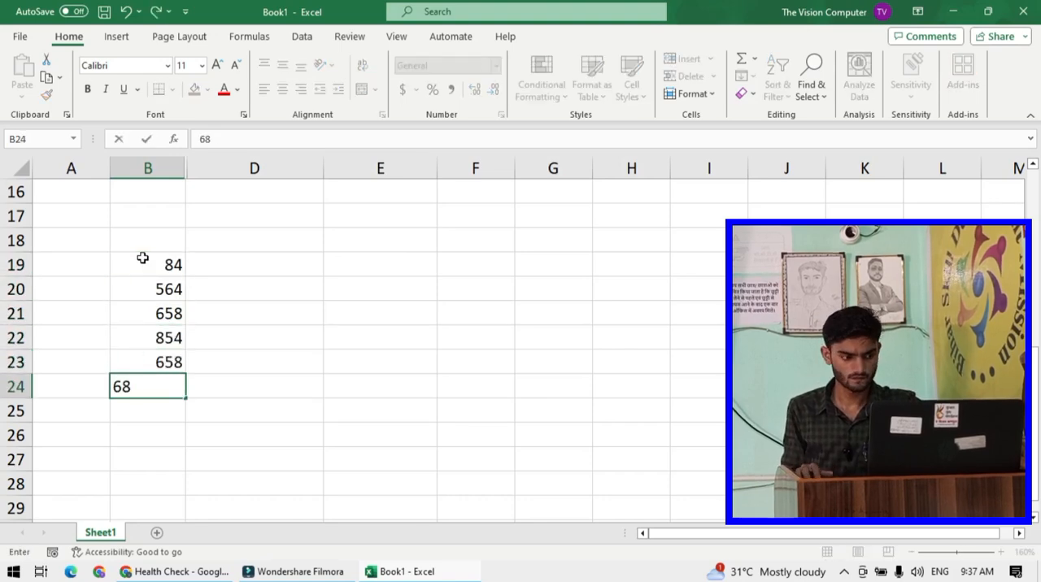
pyautogui.press('Return')
pyautogui.write('6')
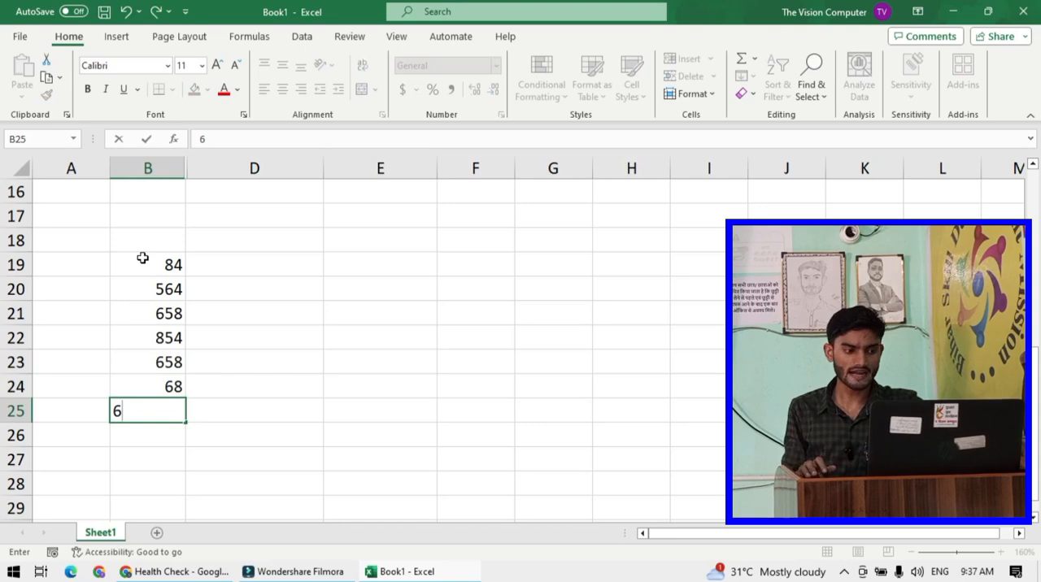
pyautogui.press('Return')
pyautogui.press('Return')
pyautogui.write('54')
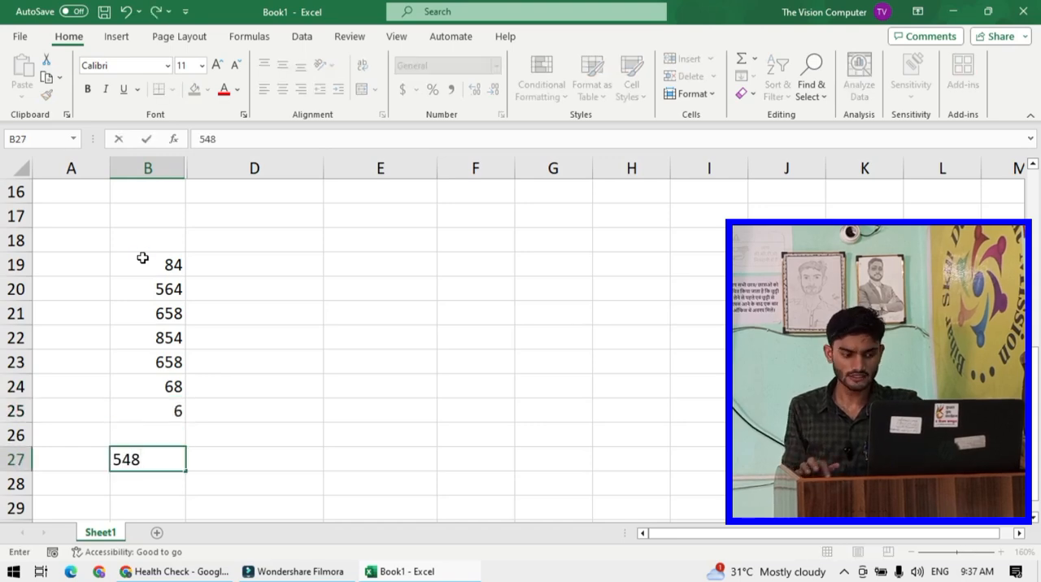
pyautogui.write('8')
pyautogui.press('Return')
pyautogui.press('Return')
pyautogui.write('64547')
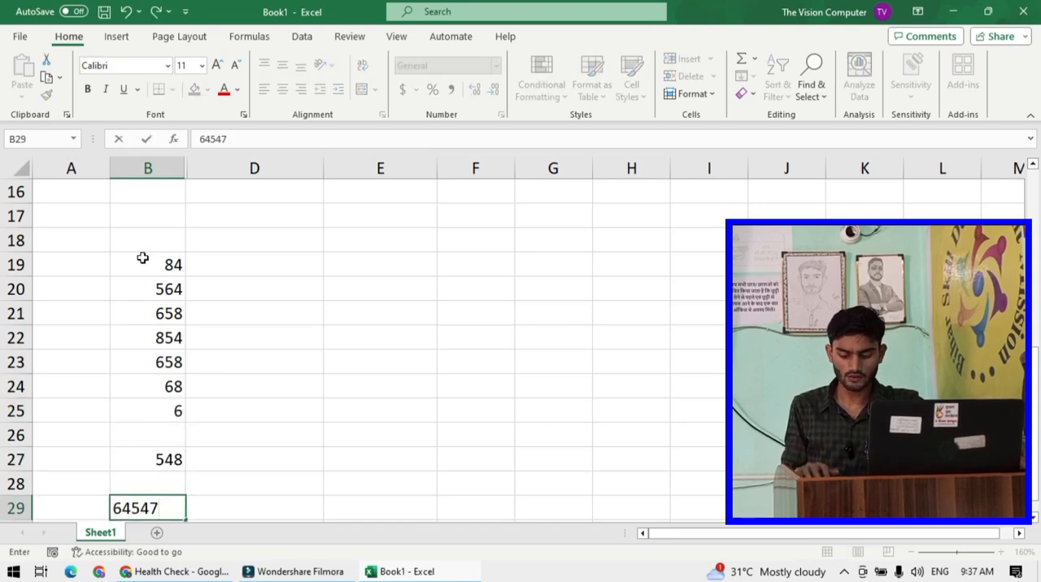
pyautogui.press('Return')
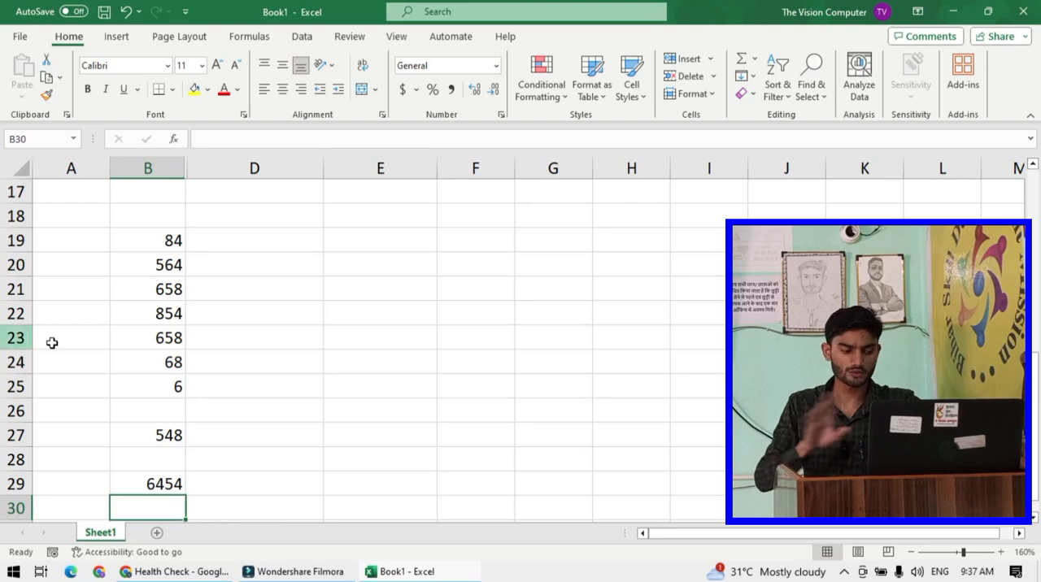
# - Continue entering numbers in column B down to B44: 654, 65, 9547, 548, 9548, 5485 and 946, skipping some rows
pyautogui.scroll(-3, 113, 302)
pyautogui.write('654')
pyautogui.press('Return')
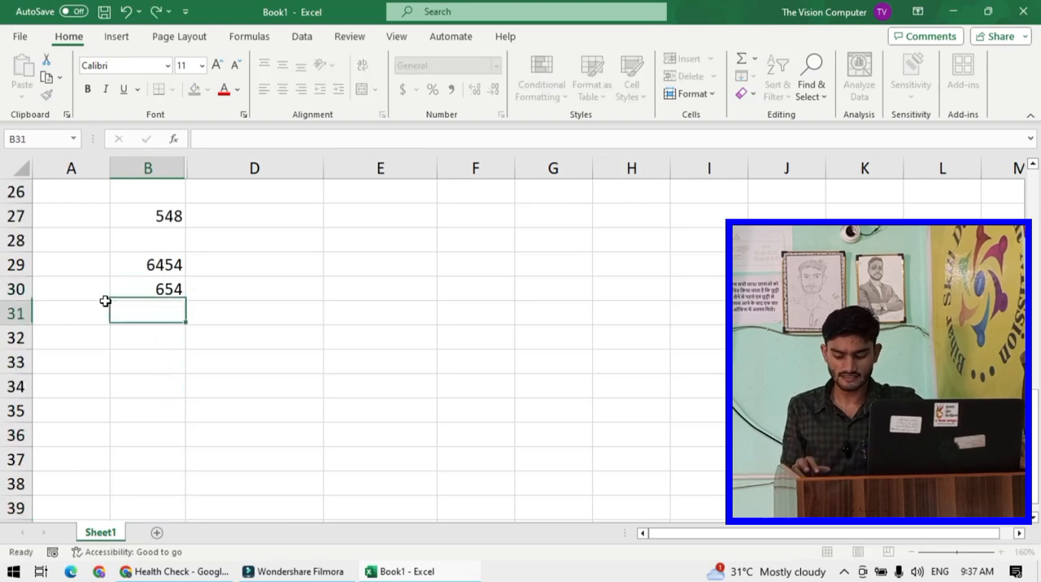
pyautogui.press('Return')
pyautogui.write('65')
pyautogui.press('Return')
pyautogui.press('Return')
pyautogui.press('Return')
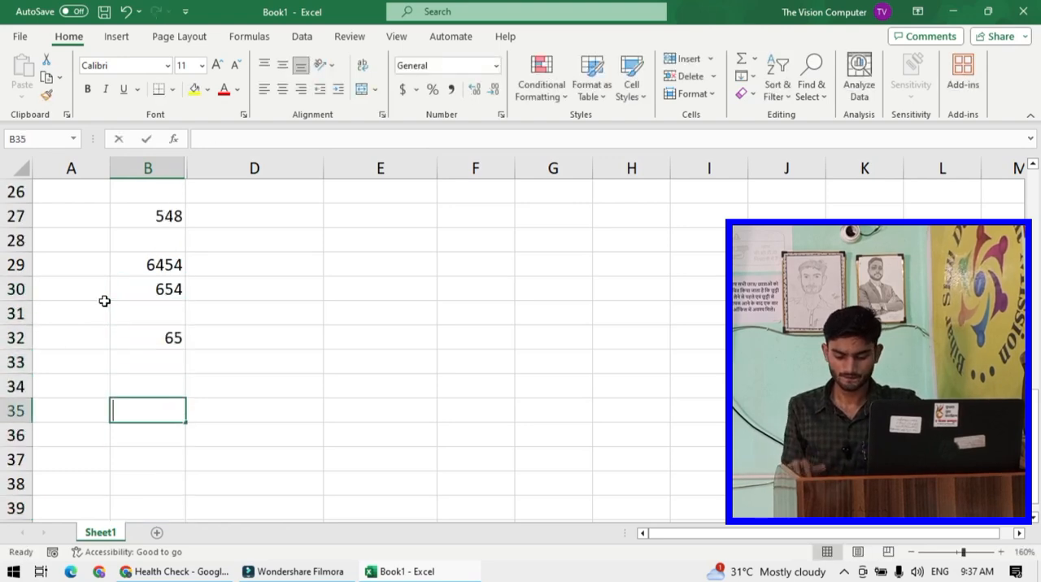
pyautogui.write('9547')
pyautogui.press('Return')
pyautogui.press('Return')
pyautogui.press('Return')
pyautogui.write('548')
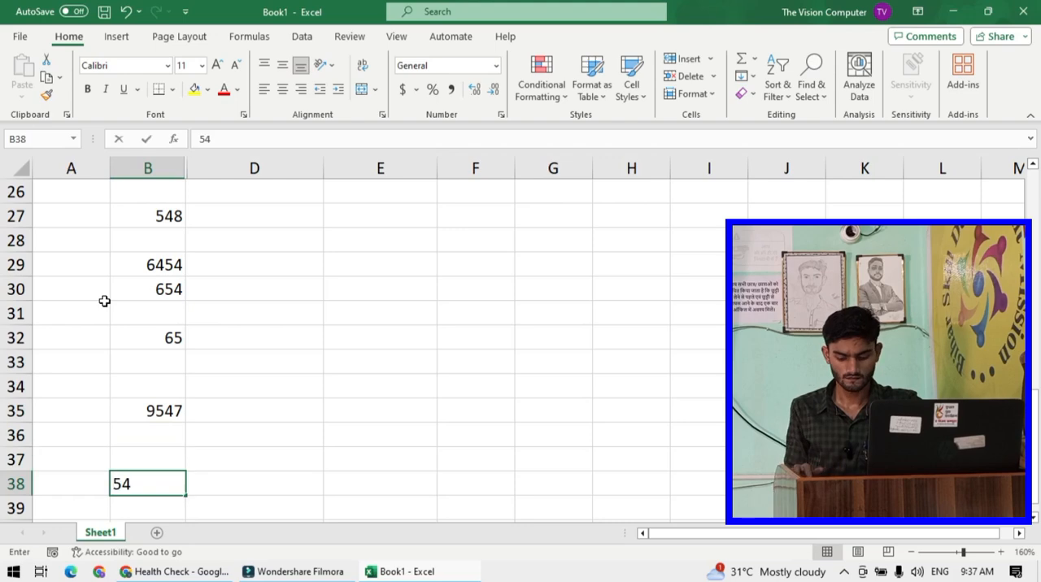
pyautogui.press('Return')
pyautogui.press('Return')
pyautogui.write('9548')
pyautogui.press('Return')
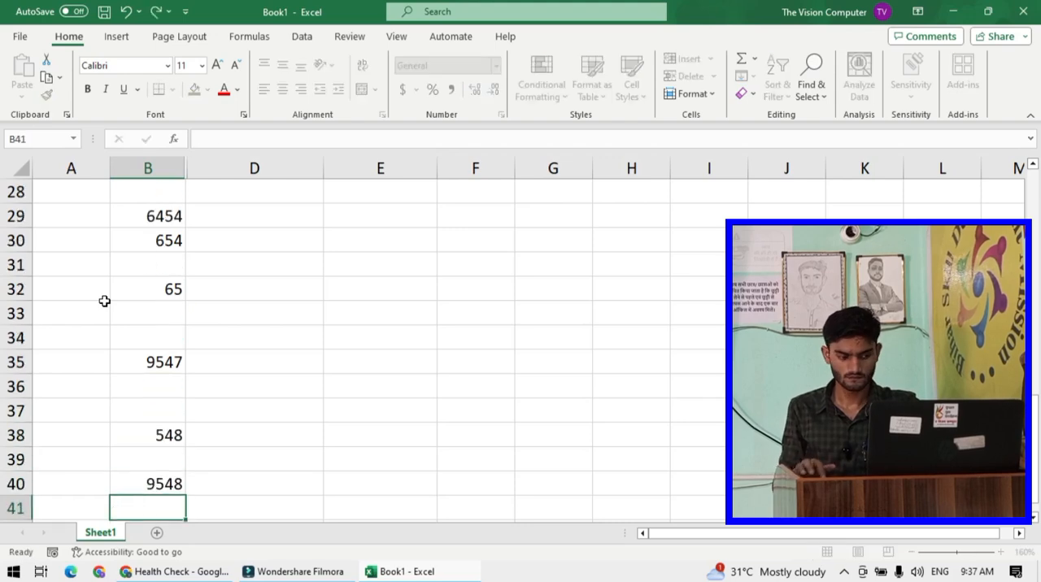
pyautogui.press('Return')
pyautogui.press('Return')
pyautogui.write('5485')
pyautogui.write('946')
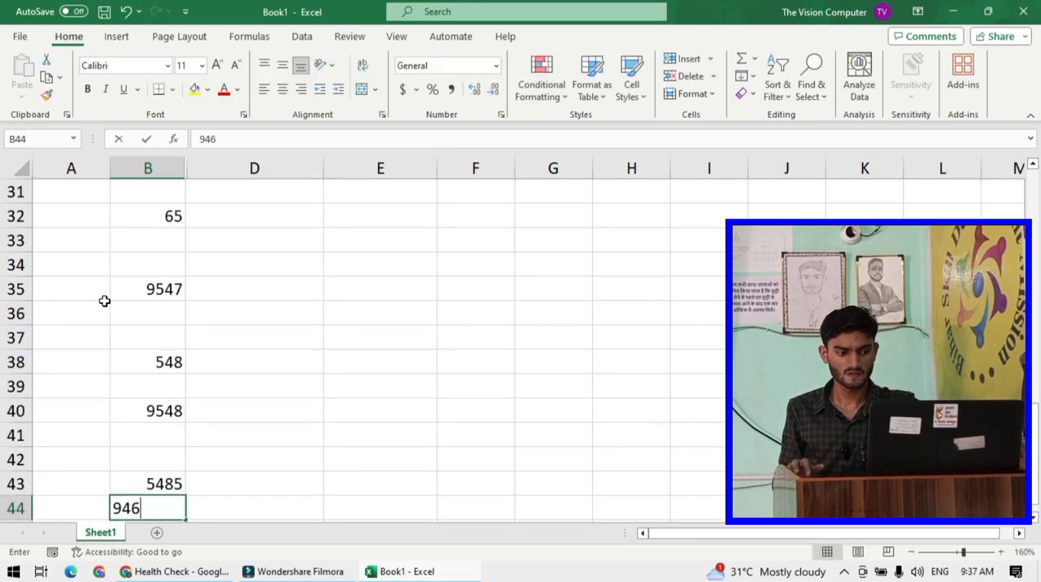
pyautogui.press('Return')
pyautogui.press('Return')
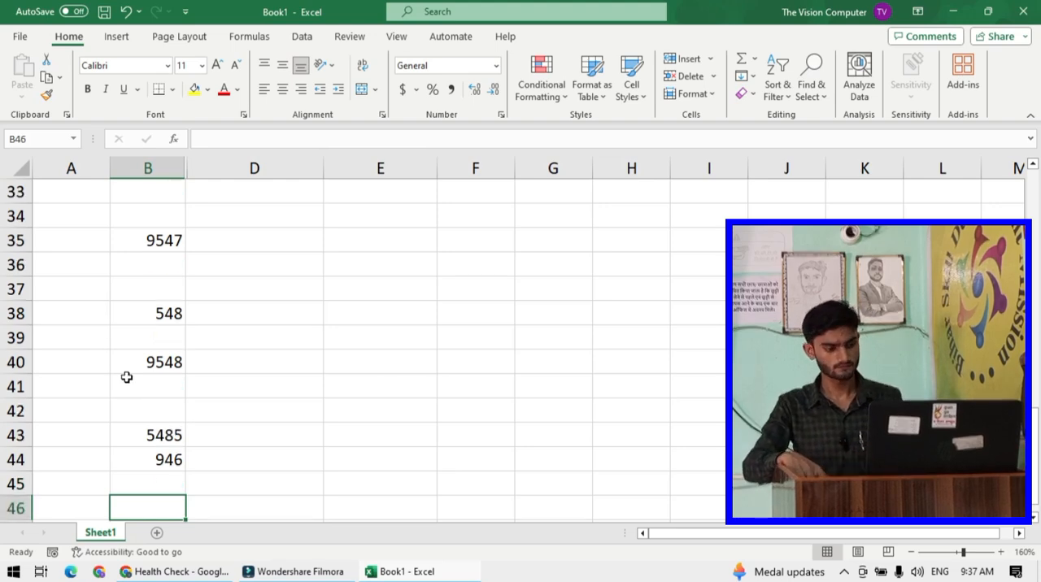
# - Apply All Borders to the number range B19:B44
pyautogui.scroll(-1, 130, 375)
pyautogui.scroll(-4, 131, 375)
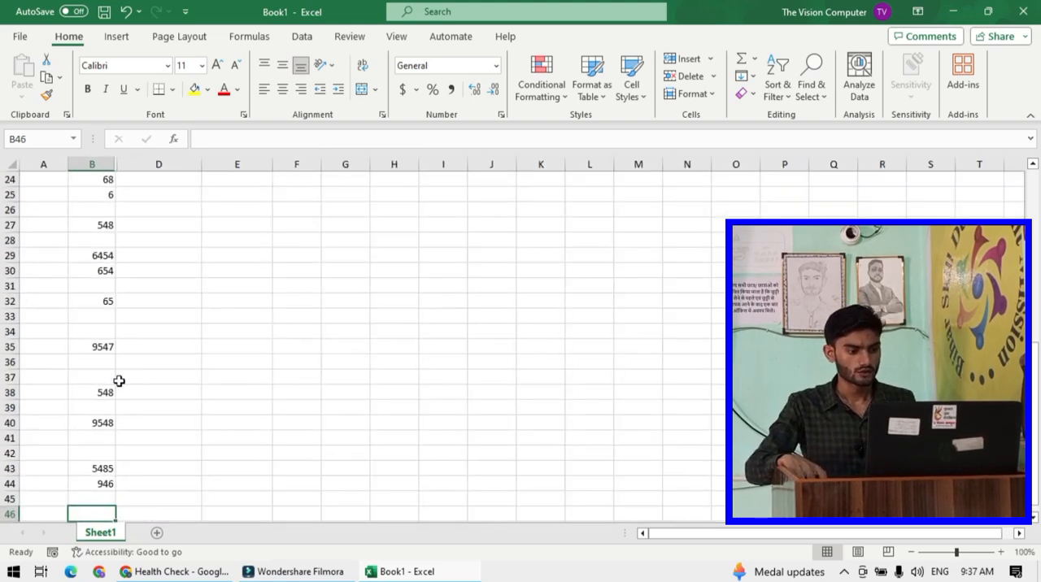
pyautogui.scroll(-1, 86, 349)
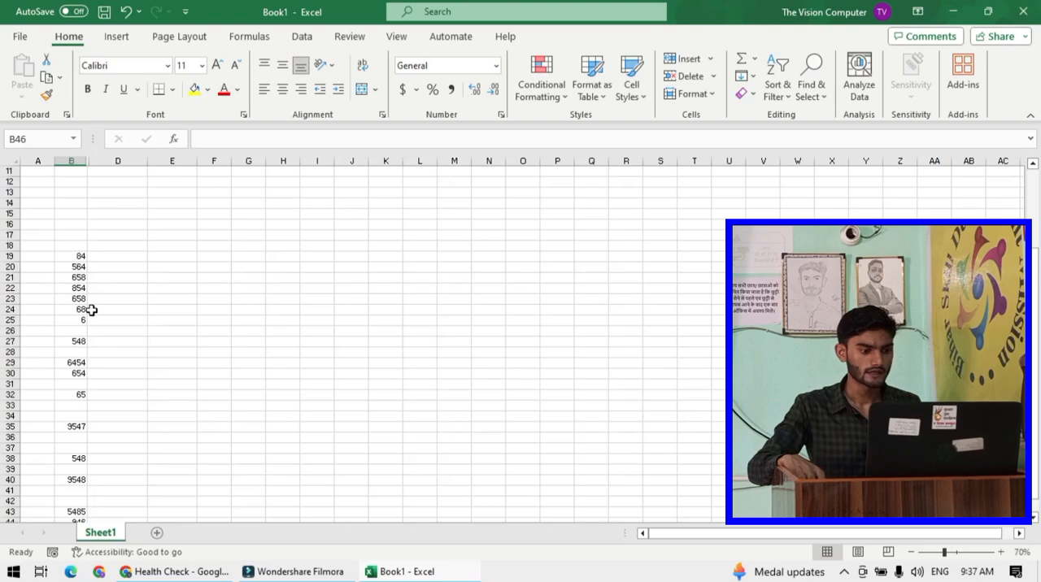
pyautogui.scroll(-1, 88, 277)
pyautogui.moveTo(76, 192); pyautogui.dragTo(76, 277)
pyautogui.moveTo(76, 362); pyautogui.dragTo(77, 458)
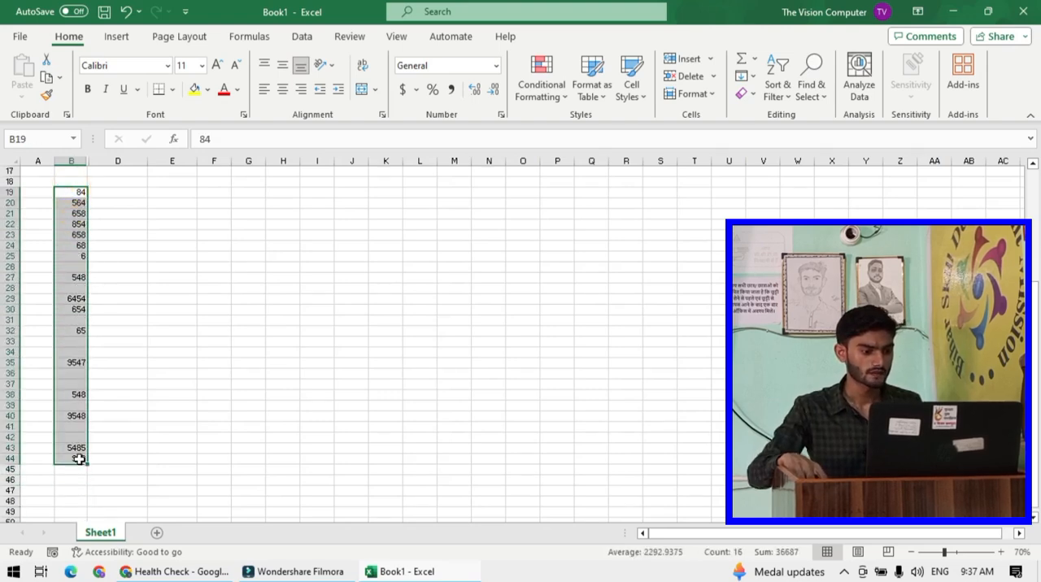
pyautogui.click(173, 90)
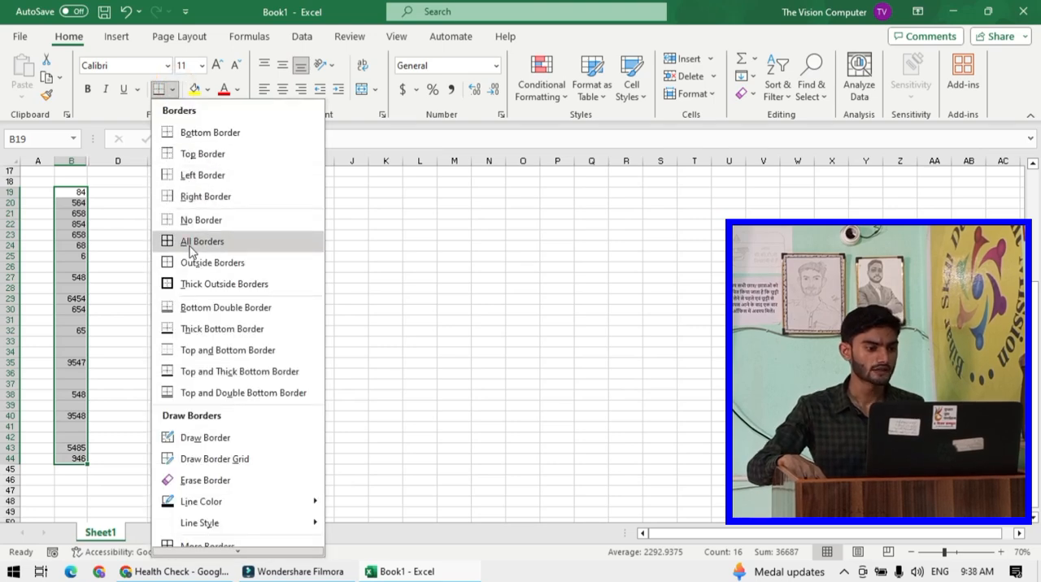
pyautogui.click(189, 244)
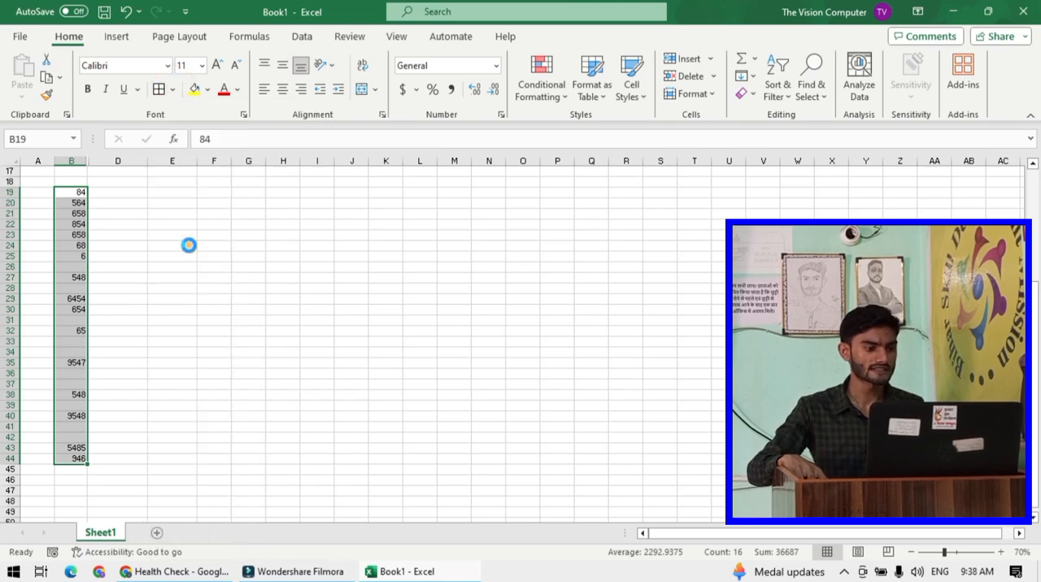
# - Enter =COUNTBLANK(B19:B44) in B47 to count the empty cells in the number list
pyautogui.click(229, 268)
pyautogui.keyDown('ctrl'); pyautogui.scroll(3, 81, 405); pyautogui.keyUp('ctrl')
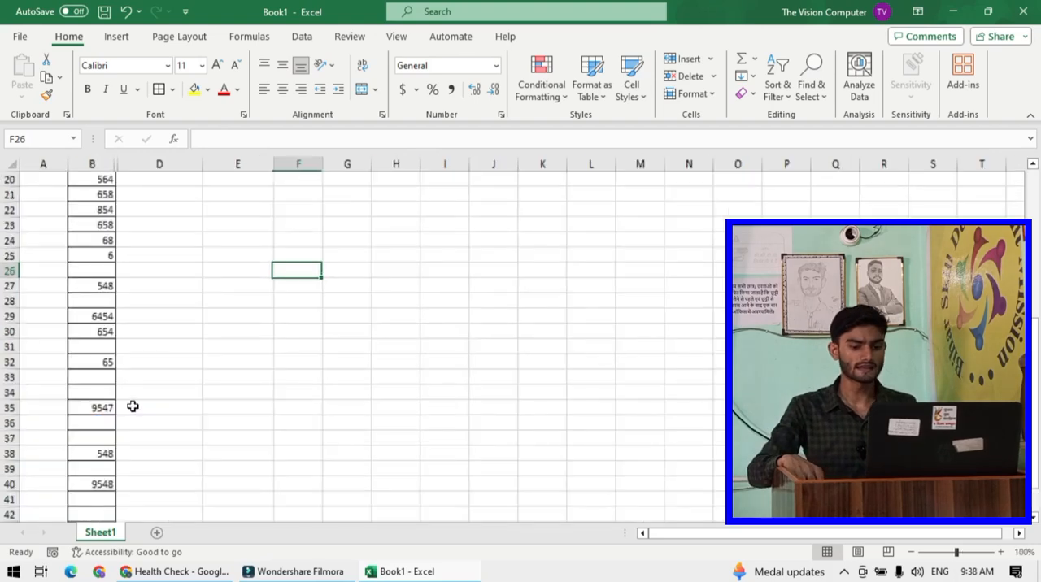
pyautogui.scroll(2, 123, 356)
pyautogui.moveTo(121, 235); pyautogui.dragTo(121, 497)
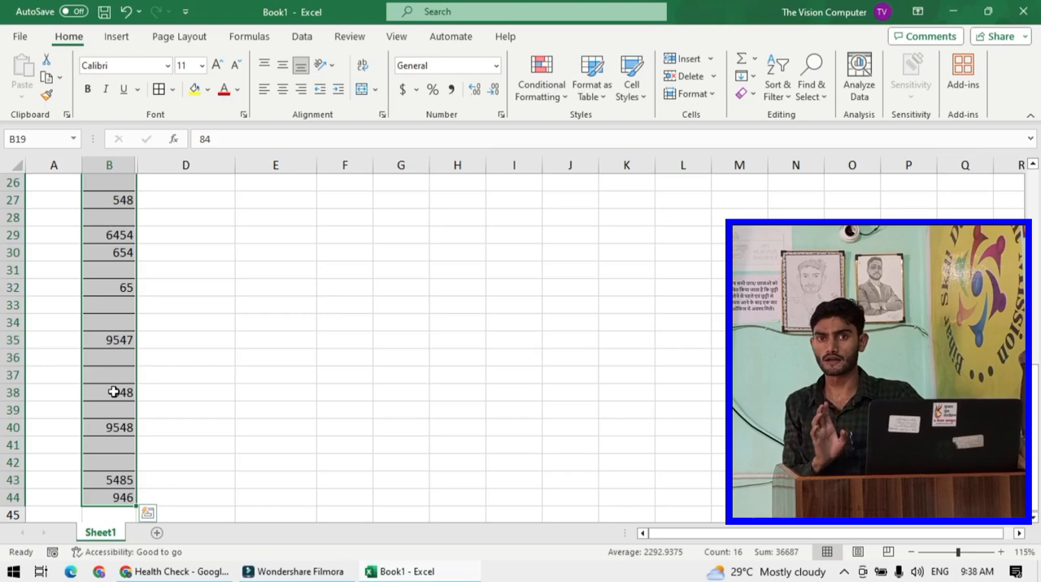
pyautogui.scroll(-4, 158, 360)
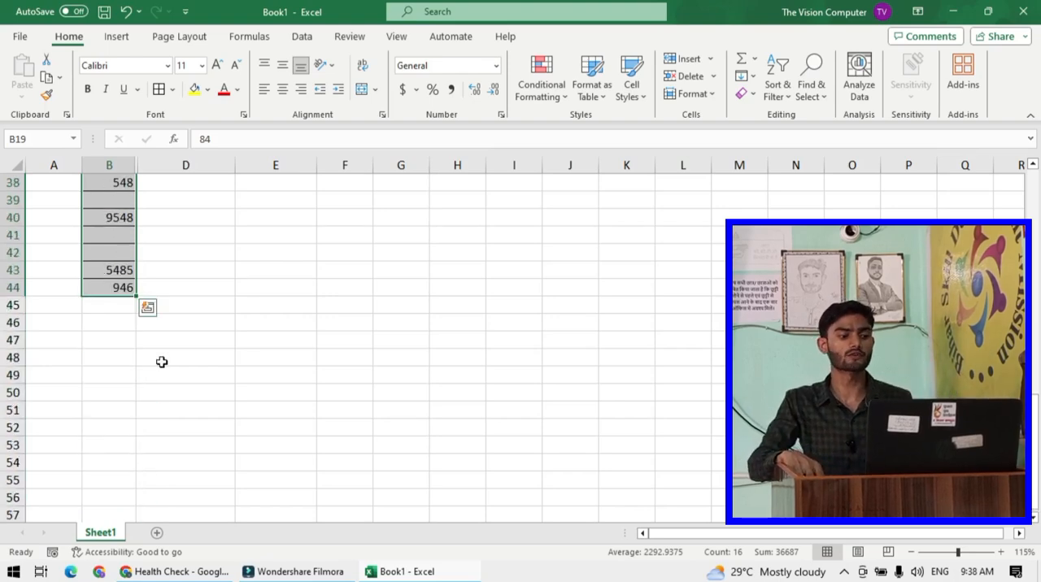
pyautogui.click(122, 289)
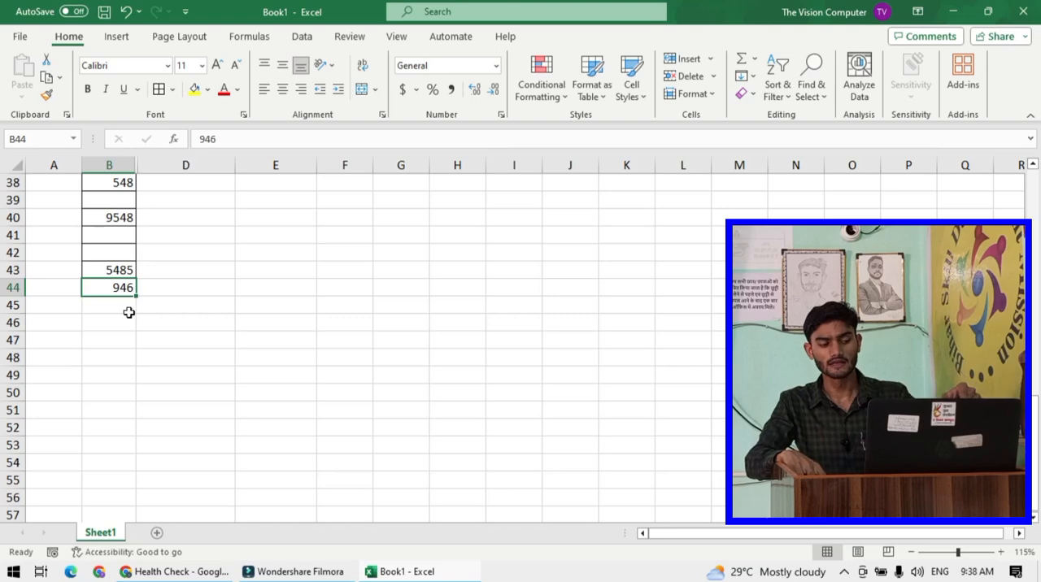
pyautogui.click(122, 341)
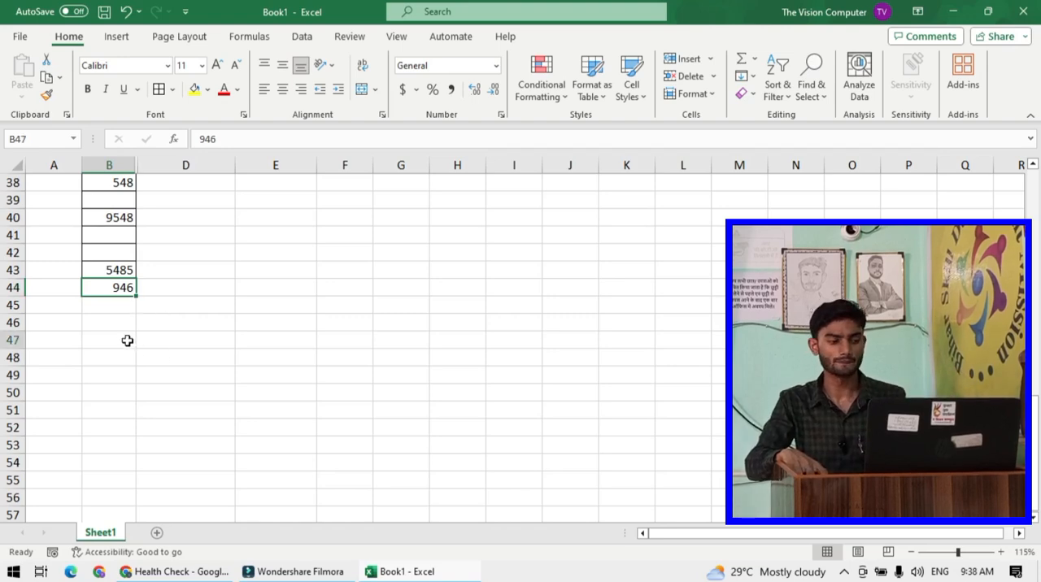
pyautogui.write('=')
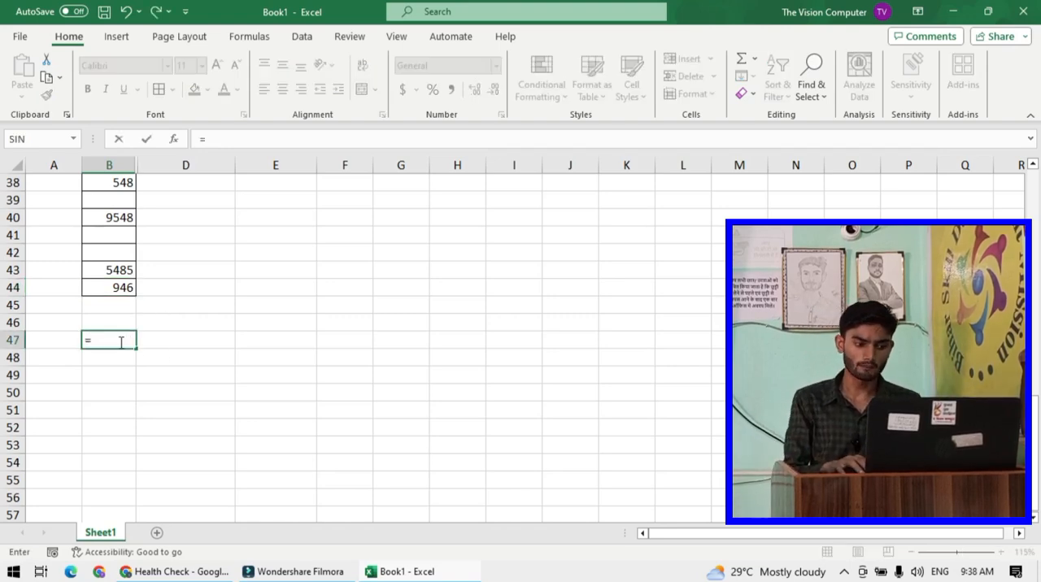
pyautogui.write('c')
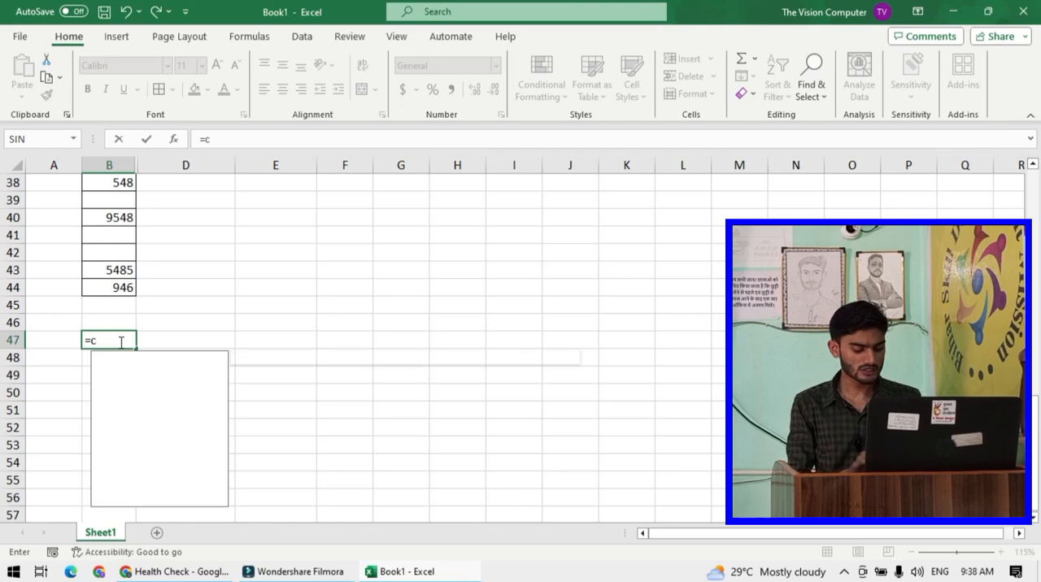
pyautogui.write('ount')
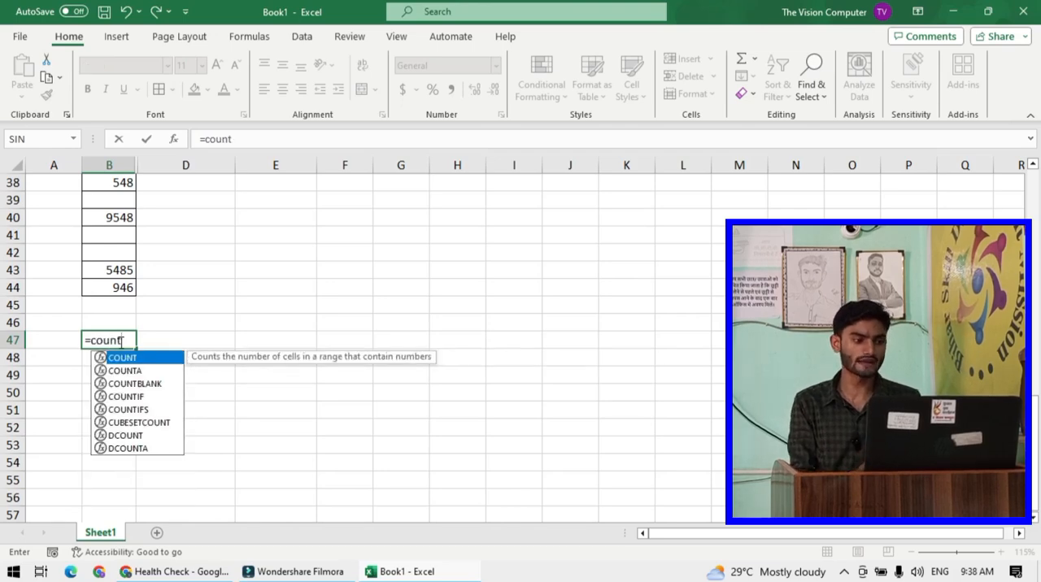
pyautogui.write('blank')
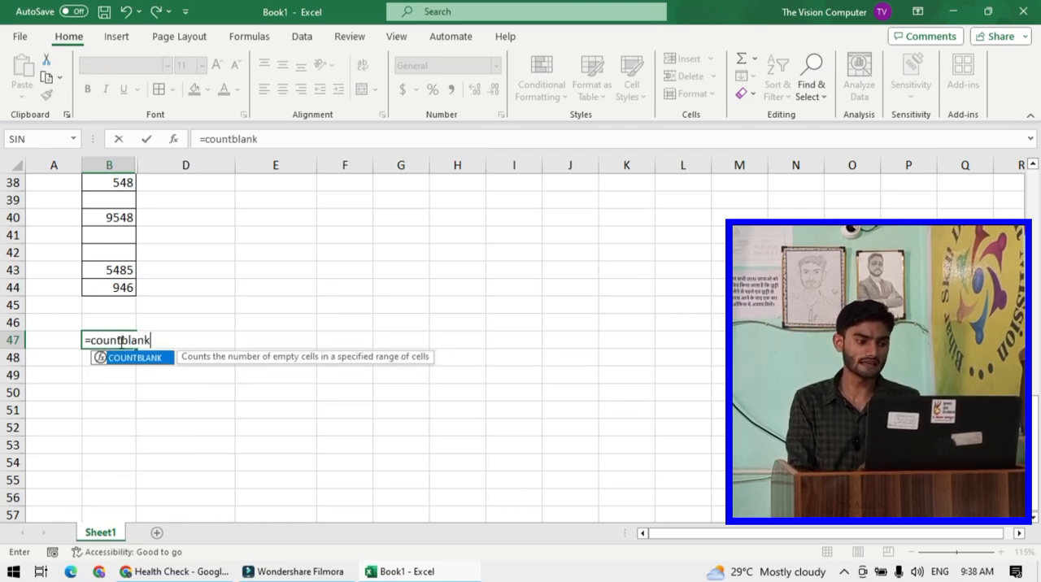
pyautogui.write('(')
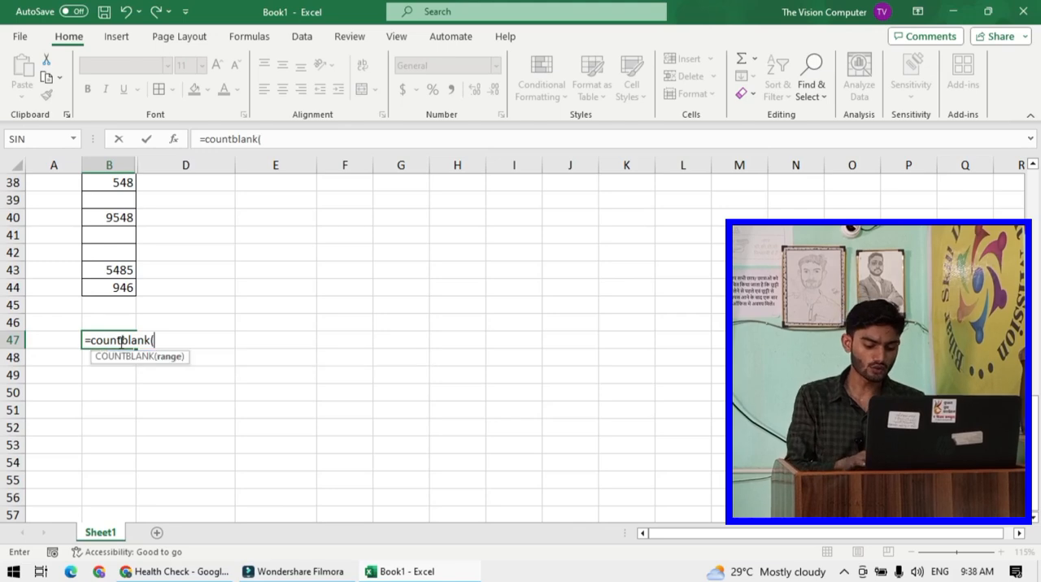
pyautogui.click(121, 288)
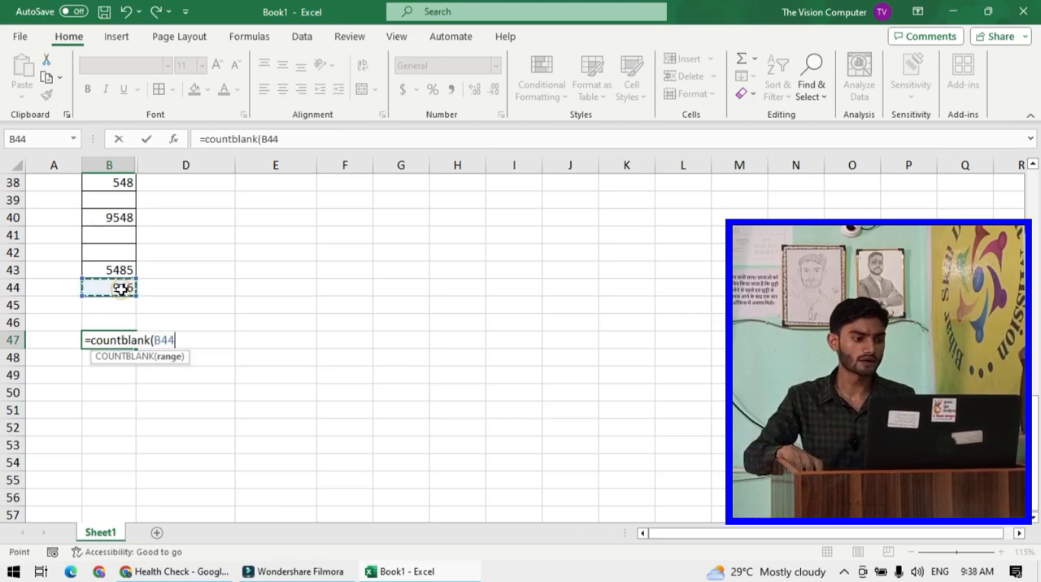
pyautogui.moveTo(121, 288)
pyautogui.mouseDown()
pyautogui.moveTo(139, 209)
pyautogui.moveTo(124, 152)
pyautogui.moveTo(116, 318)
pyautogui.moveTo(115, 307)
pyautogui.mouseUp()
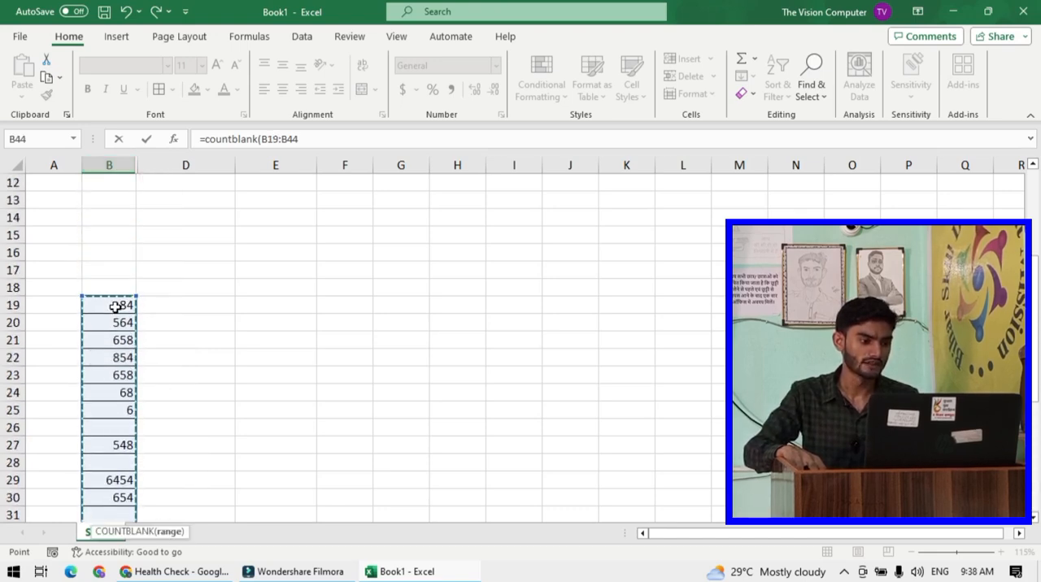
pyautogui.scroll(-12, 116, 307)
pyautogui.scroll(3, 116, 307)
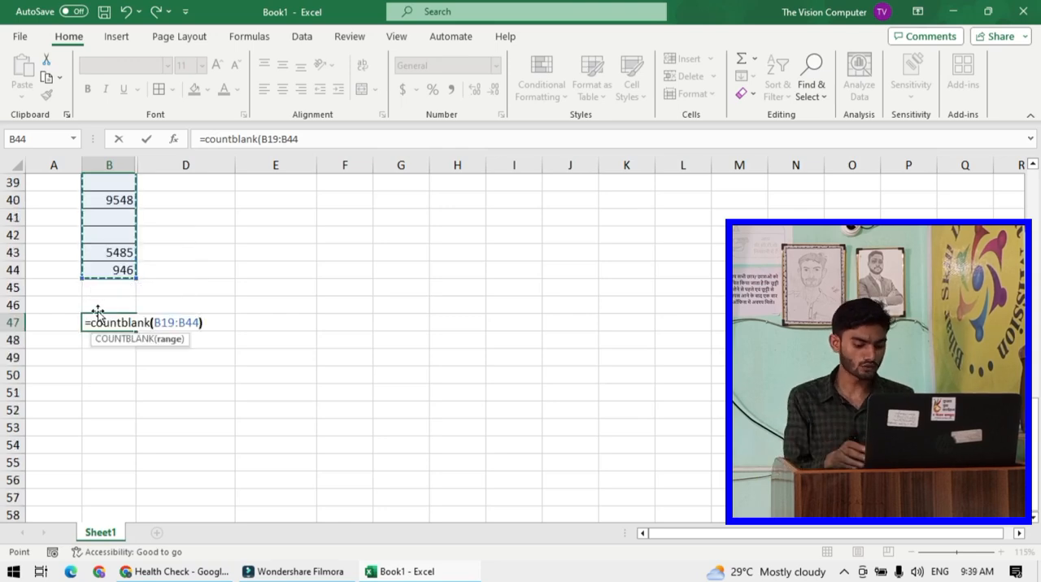
pyautogui.write(')')
pyautogui.press('Return')
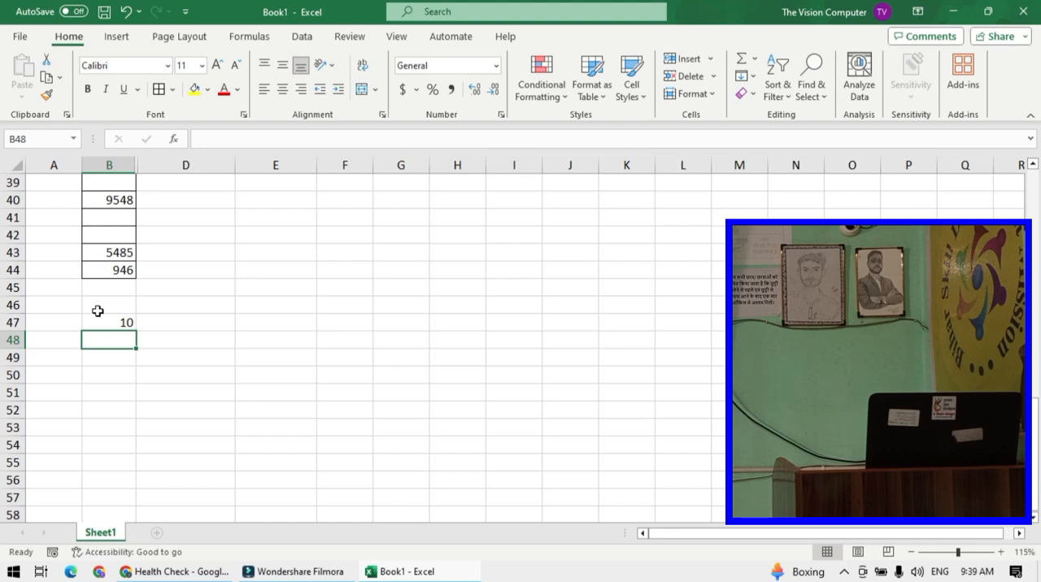
# - Clear the value in cell B43
pyautogui.scroll(2, 149, 347)
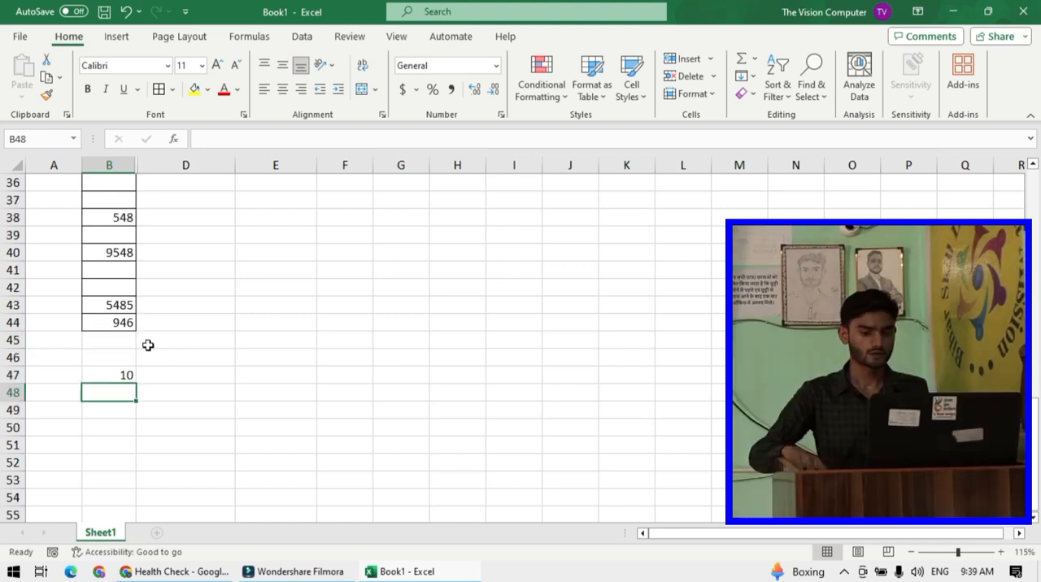
pyautogui.click(128, 427)
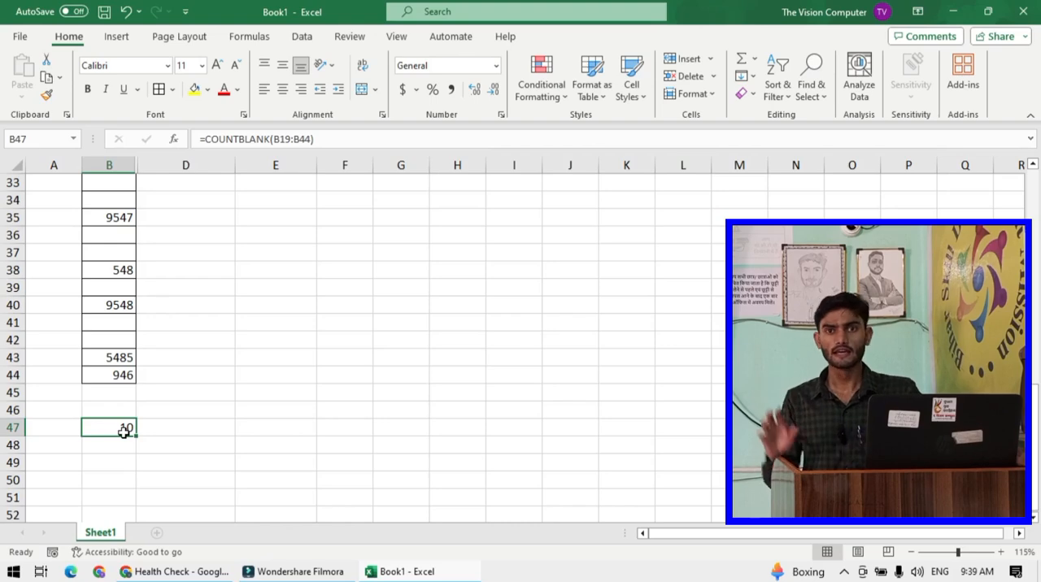
pyautogui.click(118, 361)
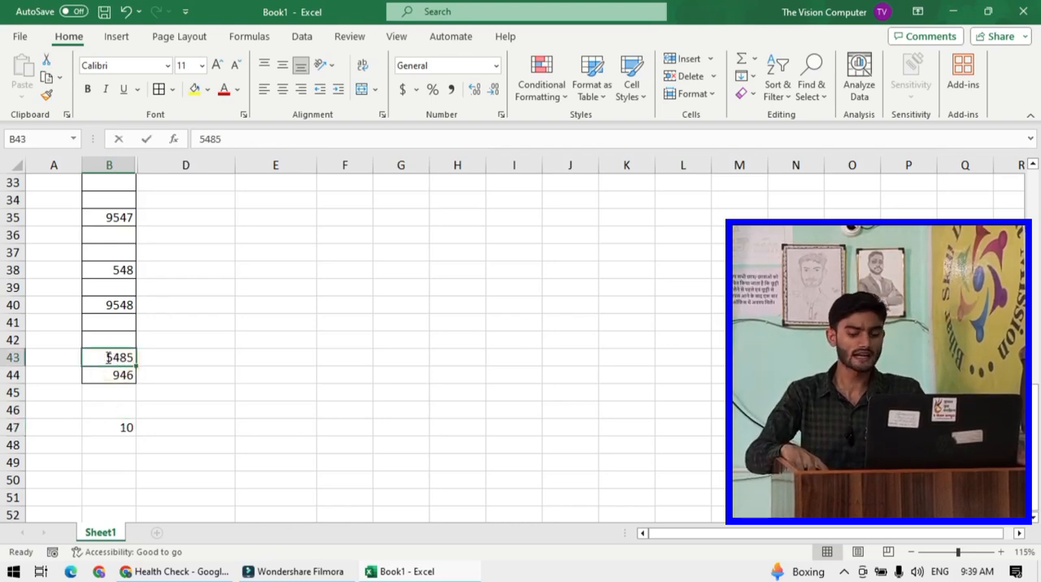
pyautogui.press('BackSpace')
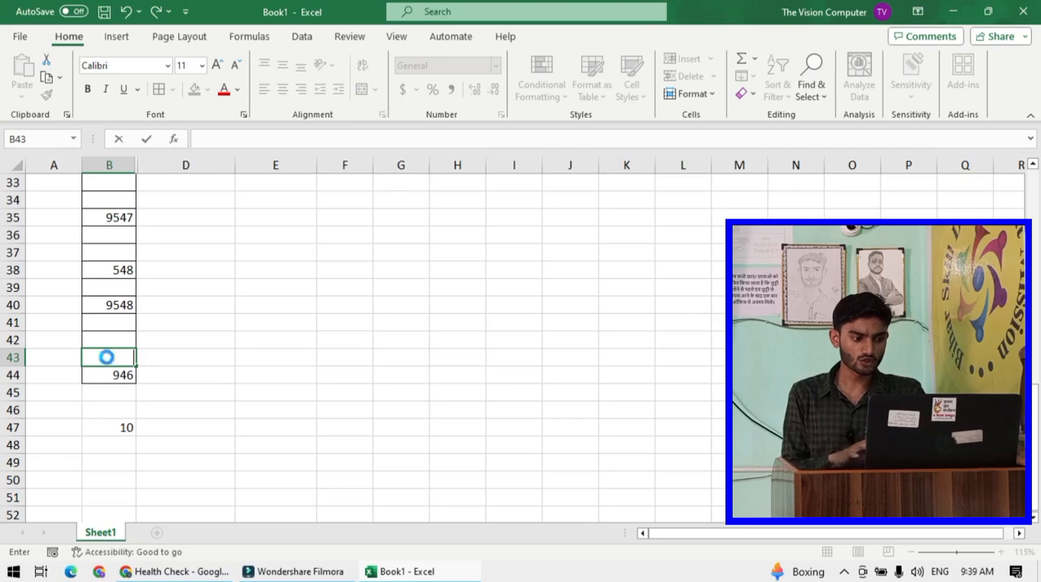
pyautogui.press('Return')
# - Fill blank cells with numbers: 45 in B36, 95 in B37 and 84 in B39
pyautogui.click(120, 430)
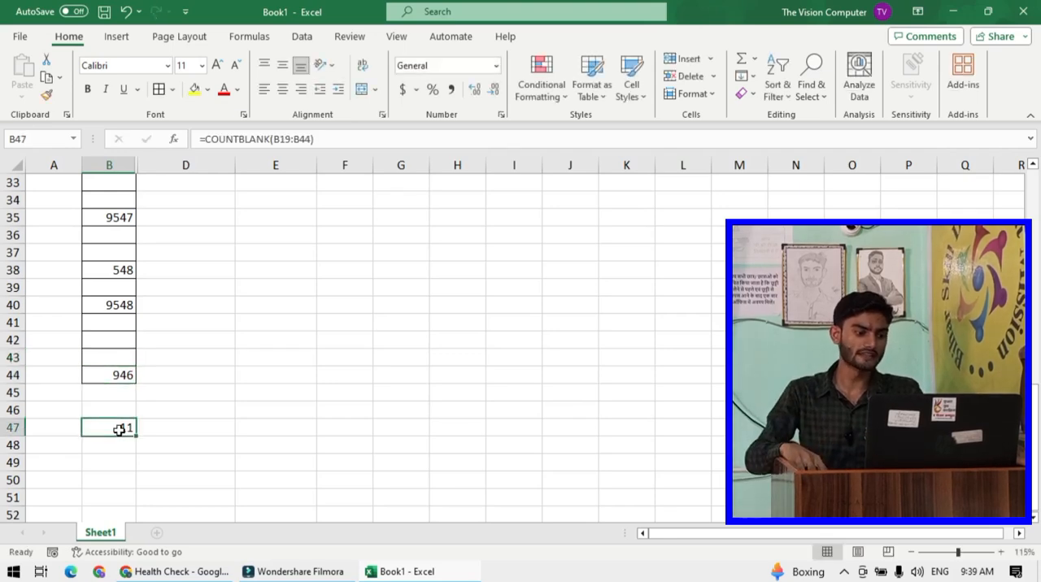
pyautogui.click(116, 235)
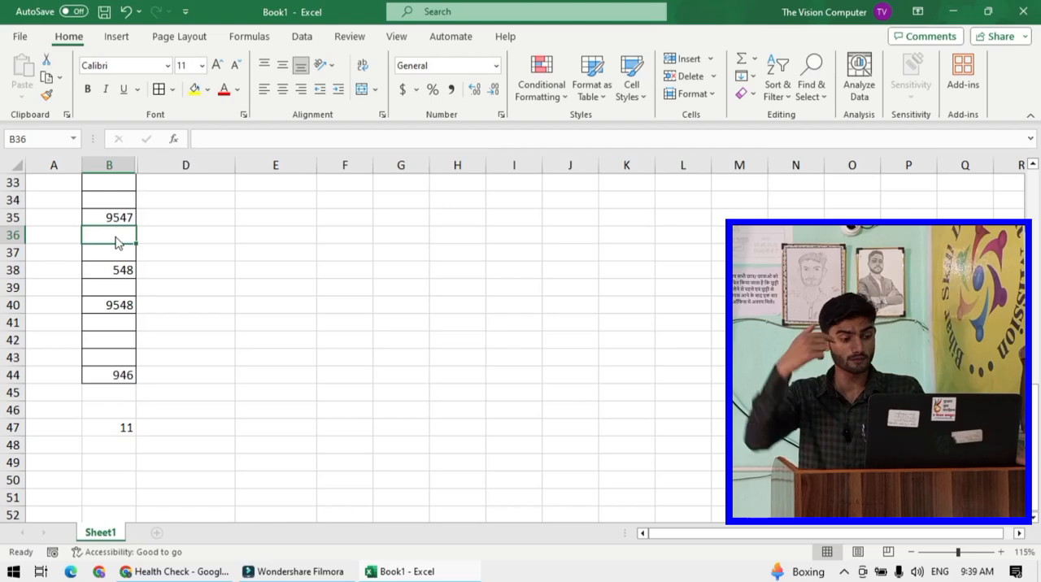
pyautogui.write('45')
pyautogui.press('Return')
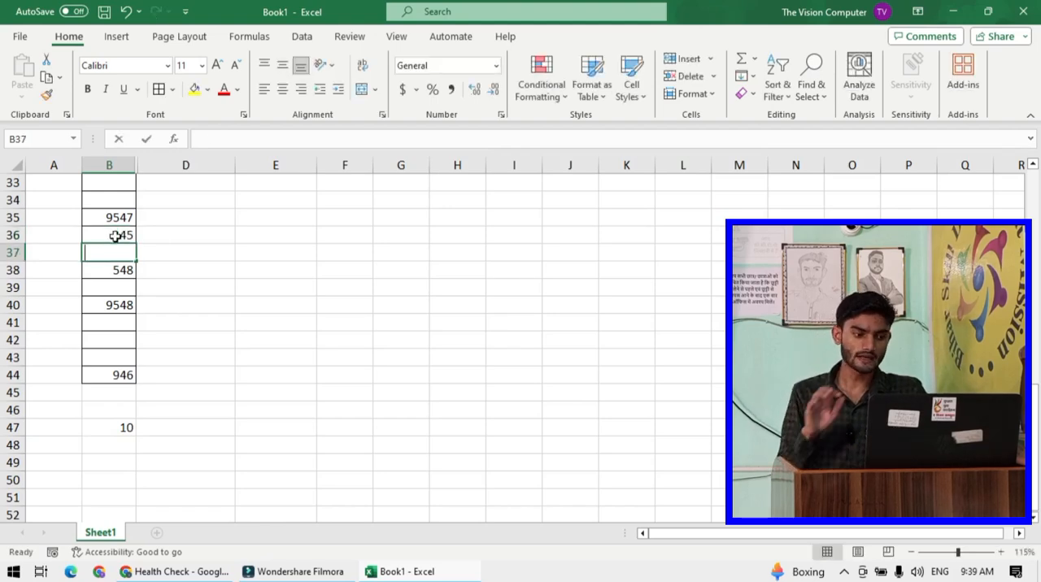
pyautogui.write('95')
pyautogui.press('Return')
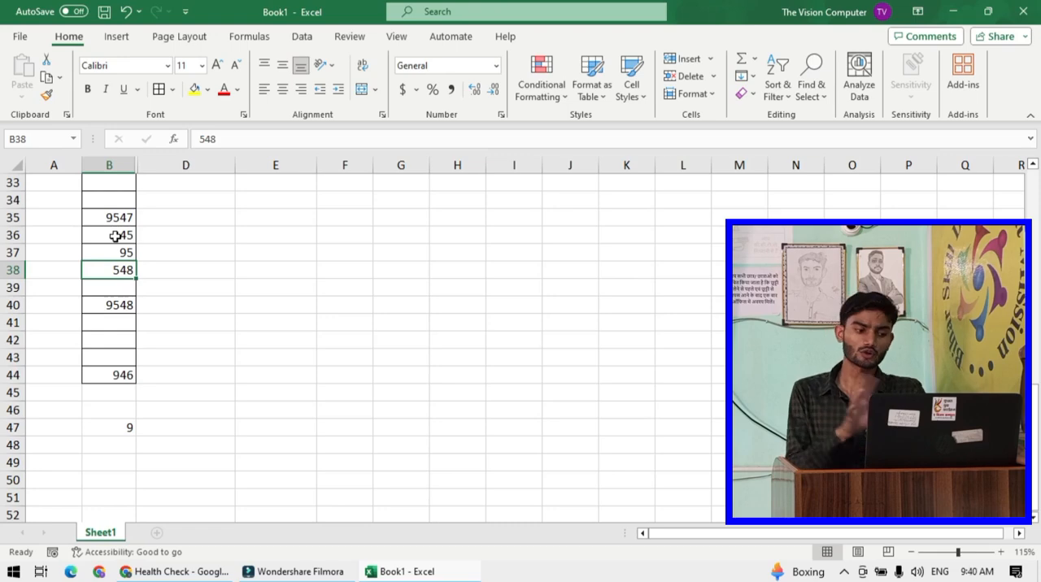
pyautogui.click(120, 285)
pyautogui.write('4')
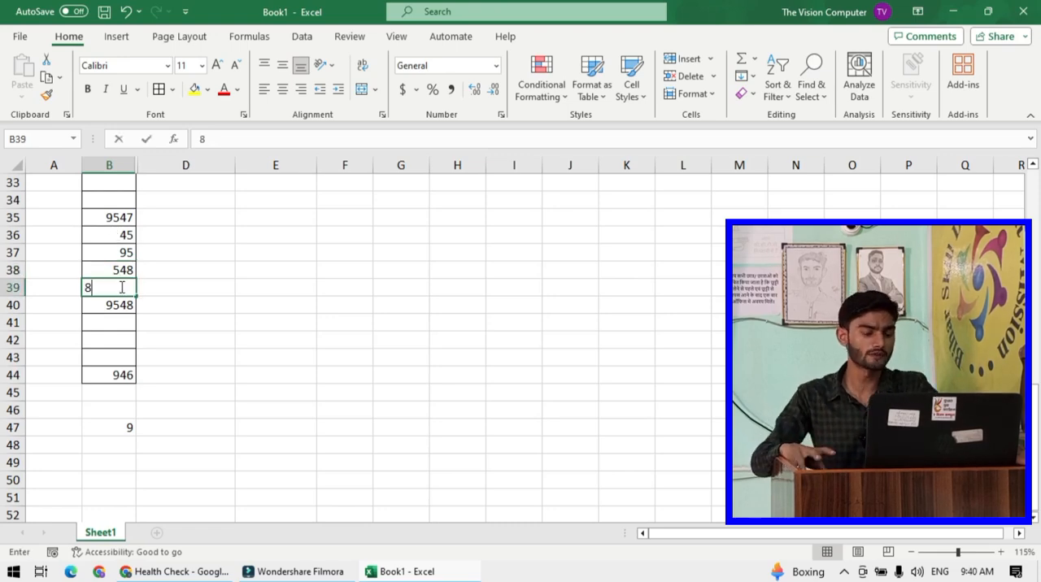
pyautogui.press('Return')
pyautogui.click(120, 429)
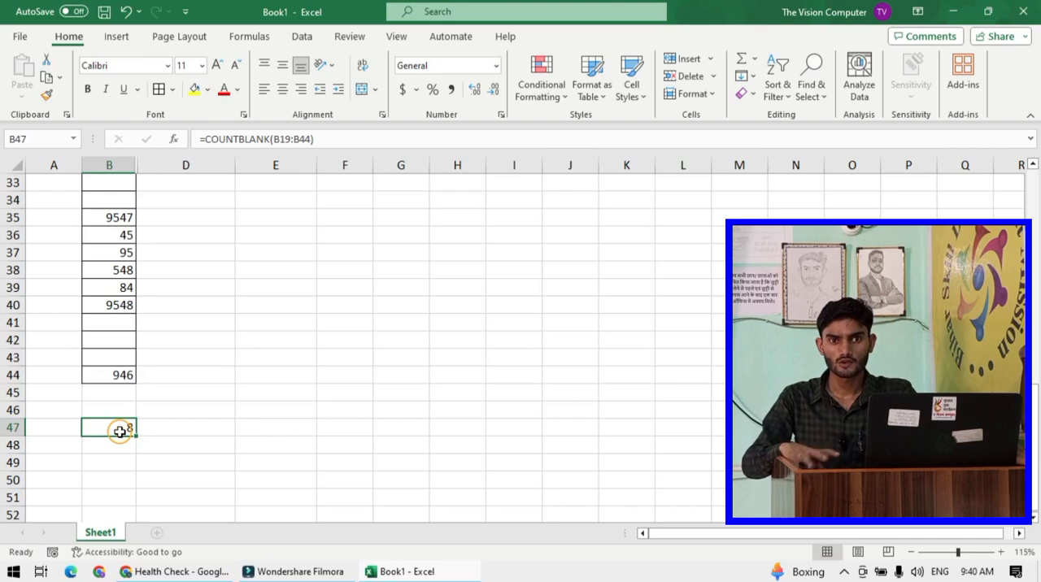
# - Delete rows 41 to 43 and undo the deletion
pyautogui.click(325, 340)
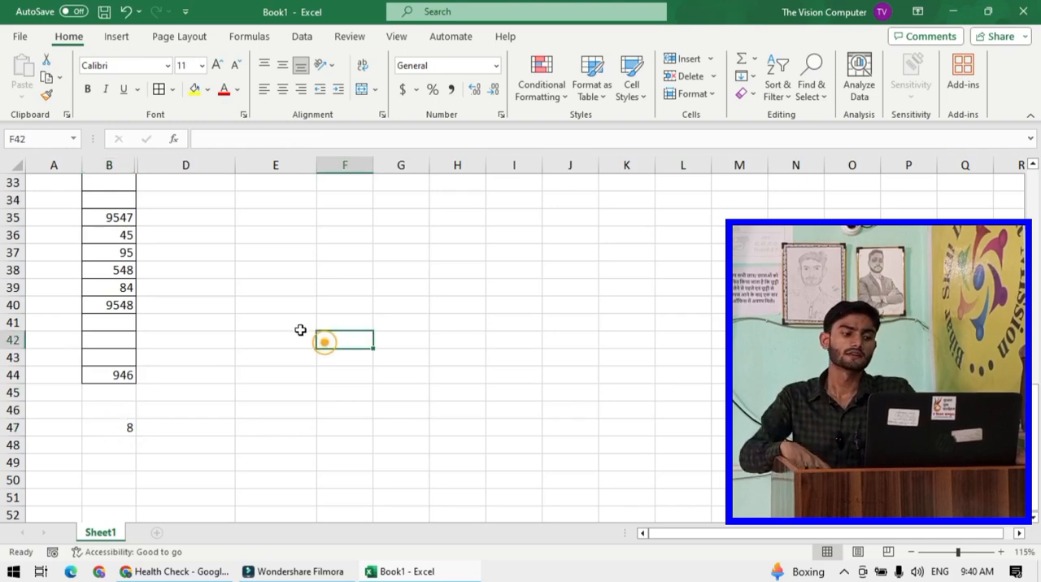
pyautogui.scroll(-2, 292, 341)
pyautogui.scroll(1, 293, 342)
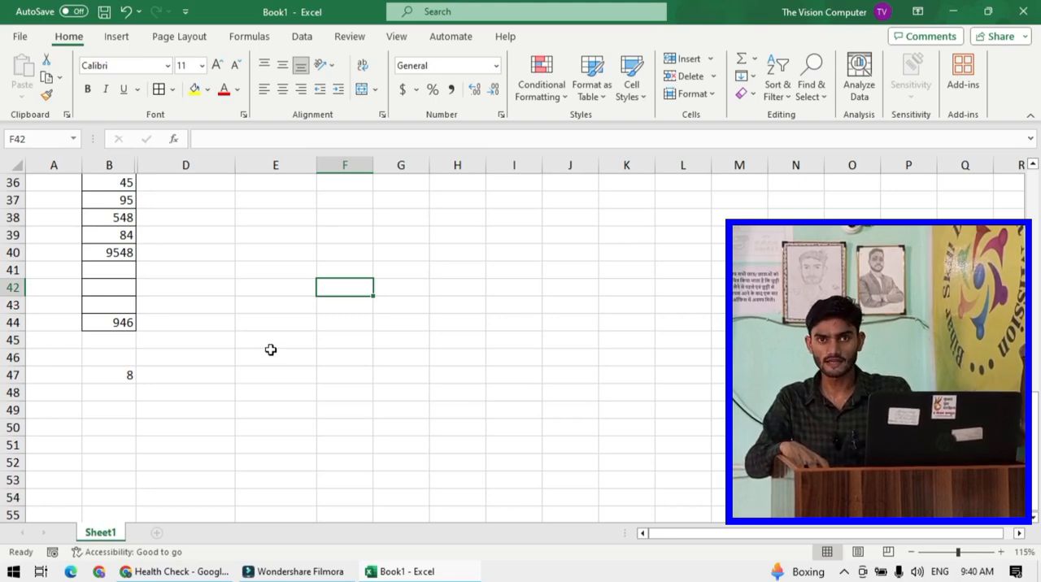
pyautogui.moveTo(13, 270); pyautogui.dragTo(9, 303)
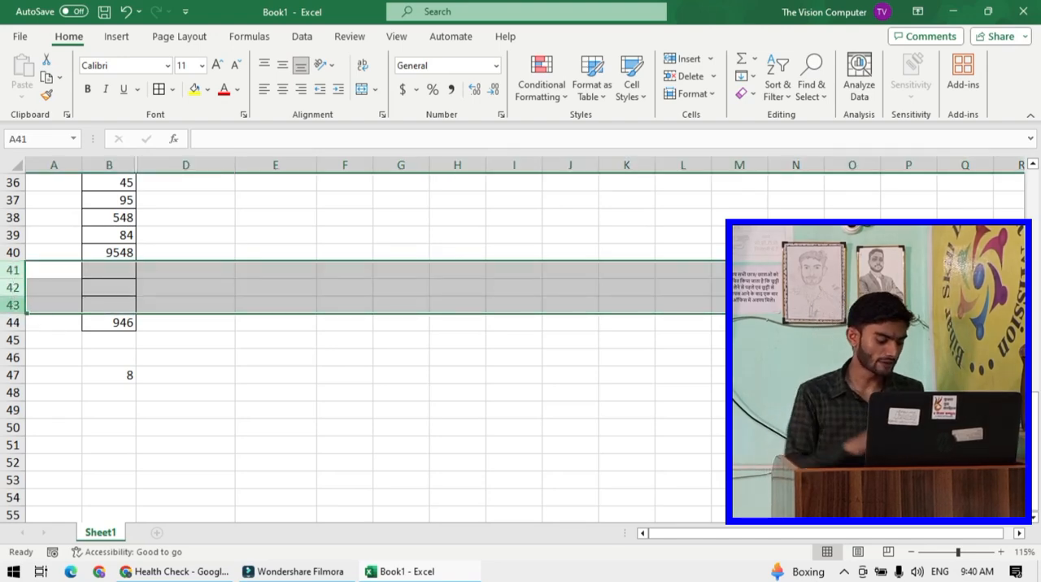
pyautogui.hotkey('ctrl', '-')
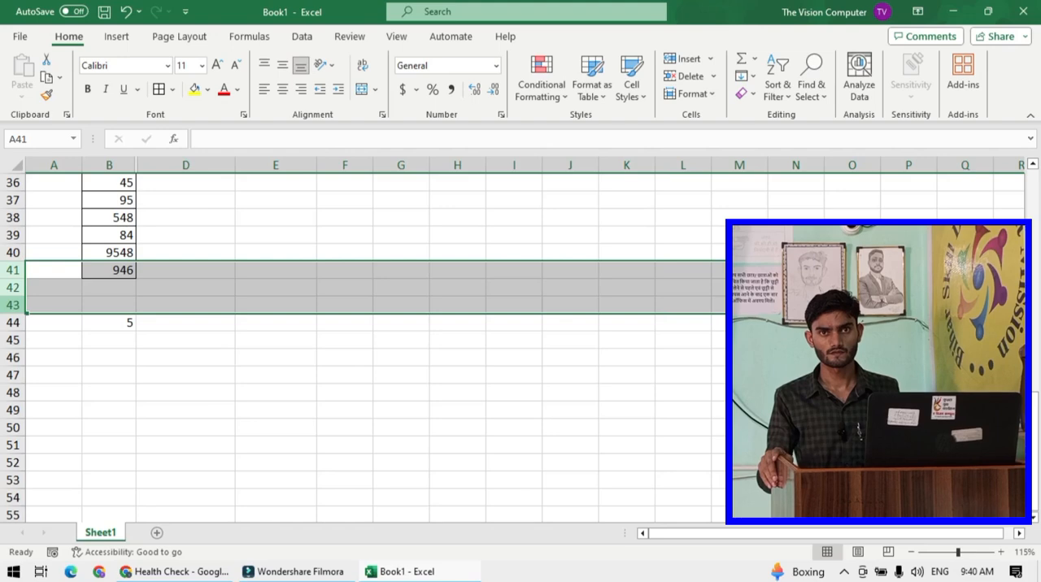
pyautogui.hotkey('ctrl', 'z')
# - Delete the blank rows 26, 28, 31, 33, 34 and 41 to 43 from the number list
pyautogui.scroll(4, 160, 346)
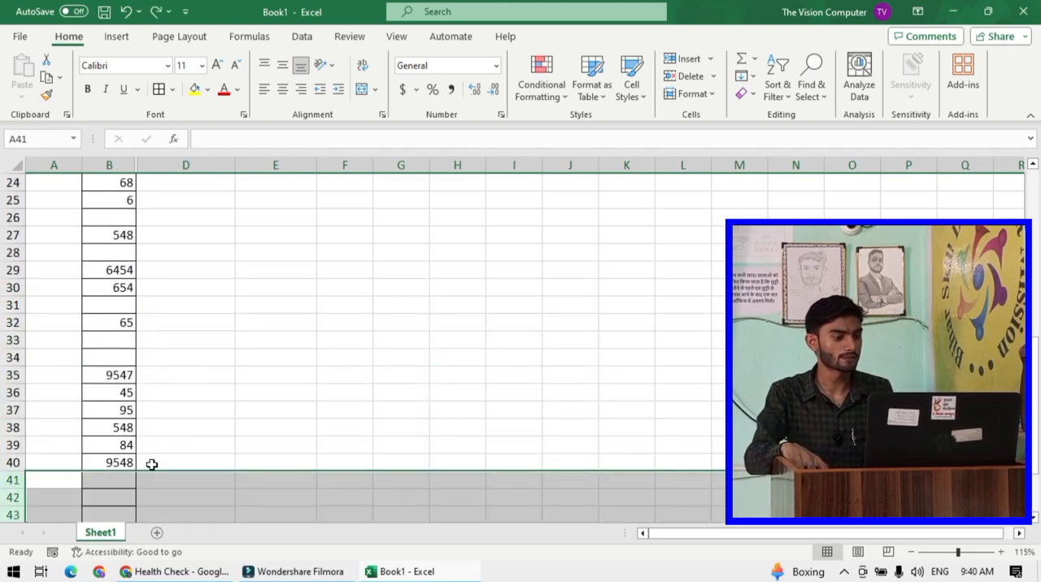
pyautogui.scroll(-1, 162, 457)
pyautogui.scroll(9, 172, 441)
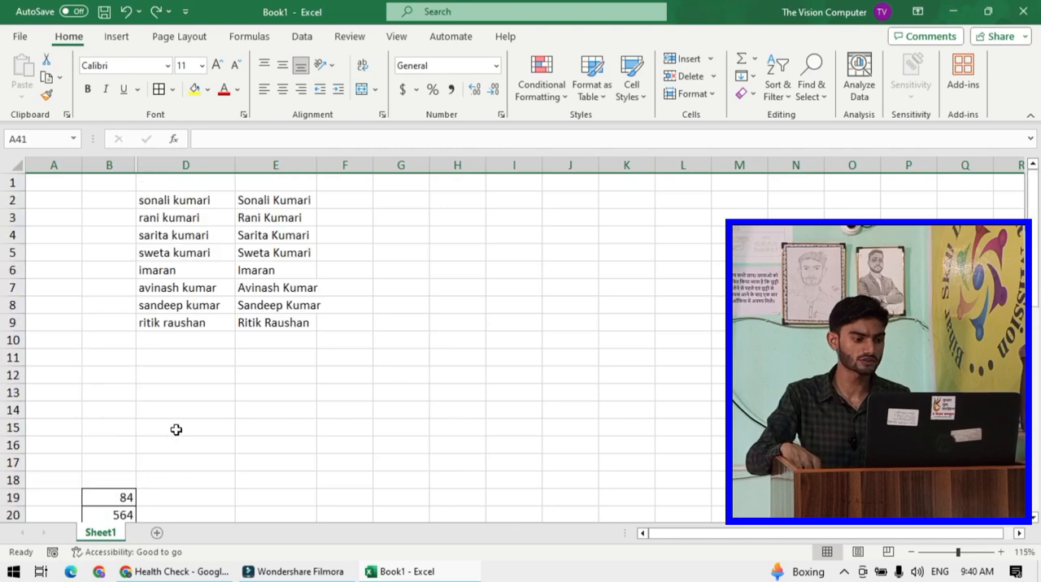
pyautogui.scroll(-4, 179, 415)
pyautogui.scroll(-1, 182, 406)
pyautogui.click(216, 374)
pyautogui.scroll(-1, 217, 370)
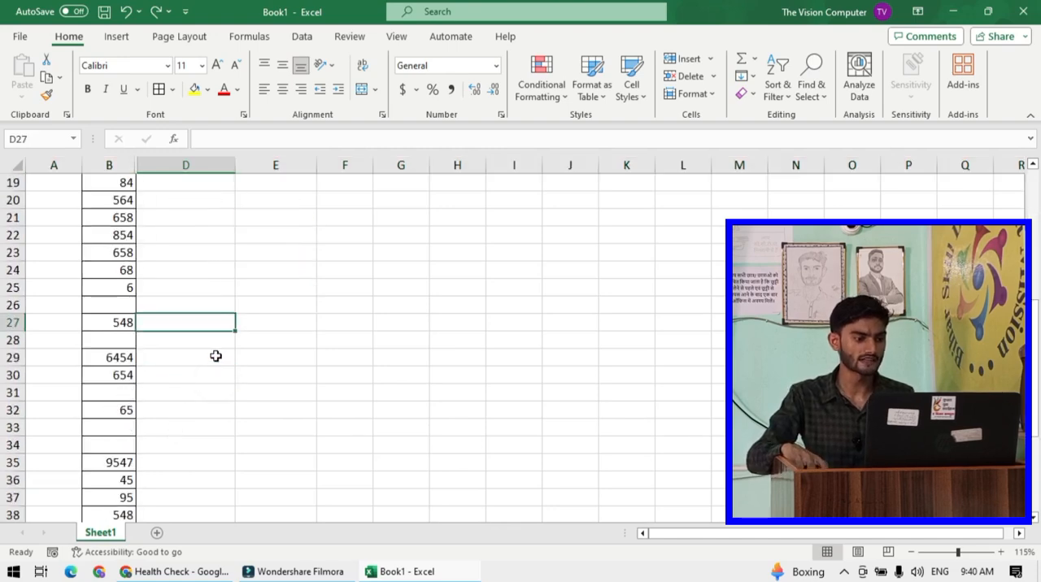
pyautogui.click(11, 304)
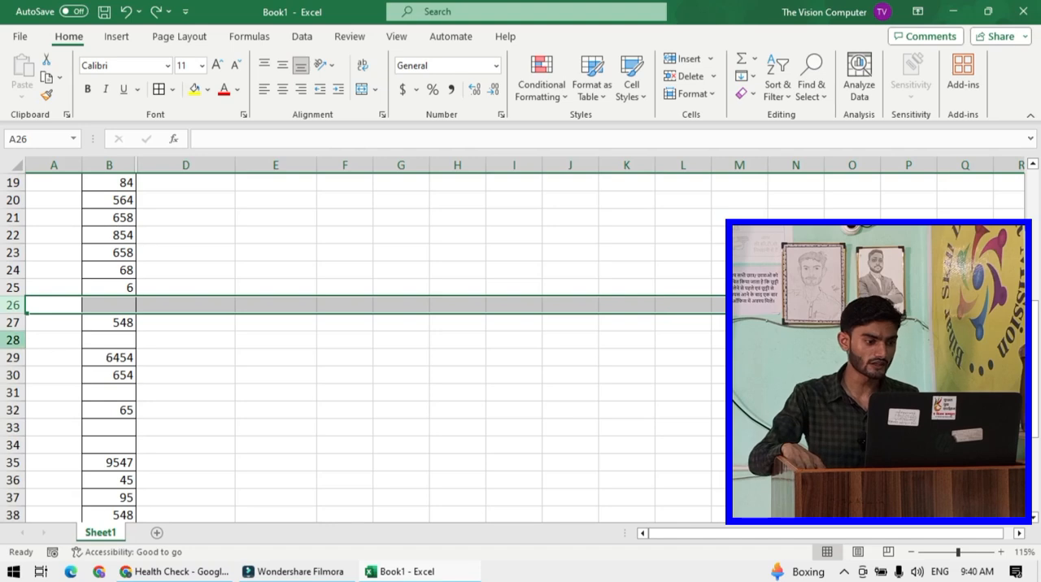
pyautogui.keyDown('ctrl'); pyautogui.click(9, 340); pyautogui.keyUp('ctrl')
pyautogui.scroll(-2, 86, 327)
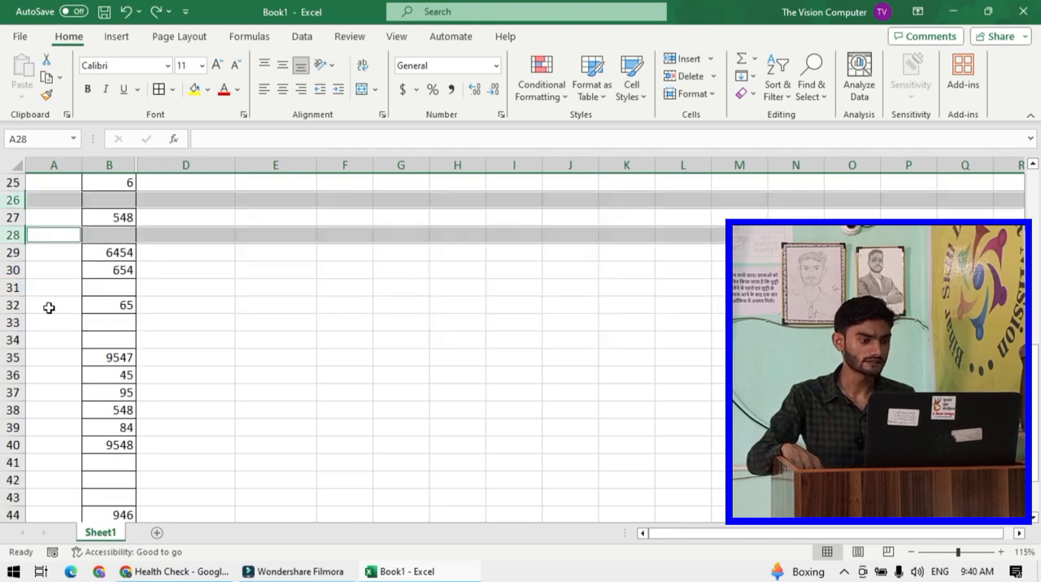
pyautogui.keyDown('ctrl'); pyautogui.click(12, 287); pyautogui.keyUp('ctrl')
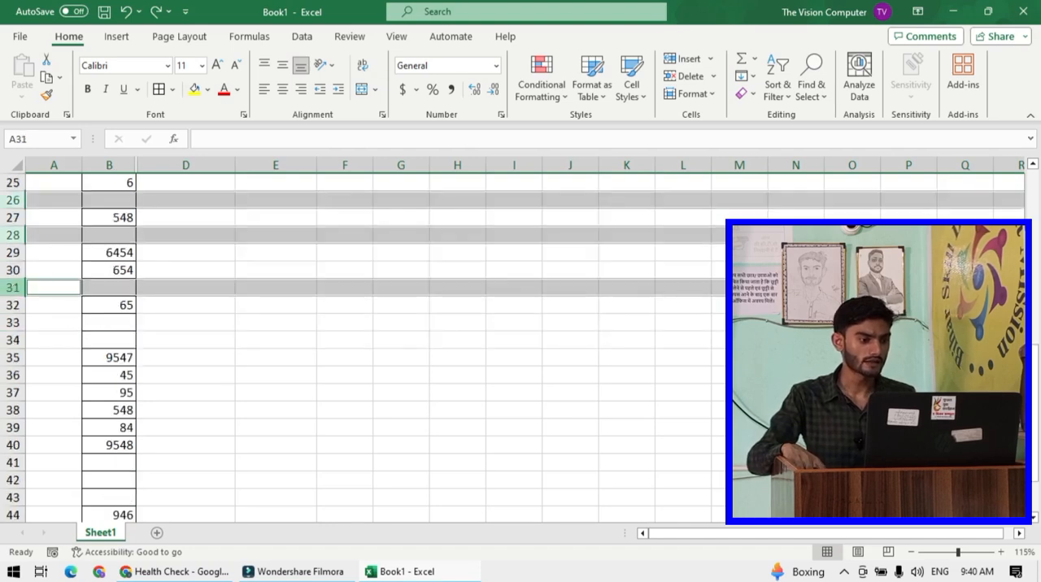
pyautogui.keyDown('ctrl'); pyautogui.click(13, 323); pyautogui.keyUp('ctrl')
pyautogui.keyDown('ctrl'); pyautogui.click(10, 339); pyautogui.keyUp('ctrl')
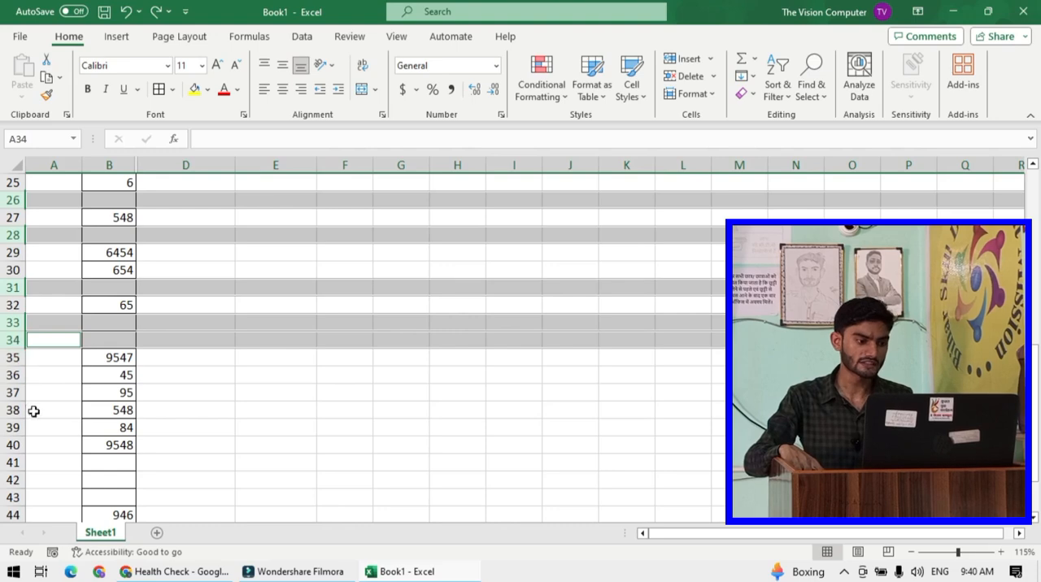
pyautogui.scroll(-2, 82, 399)
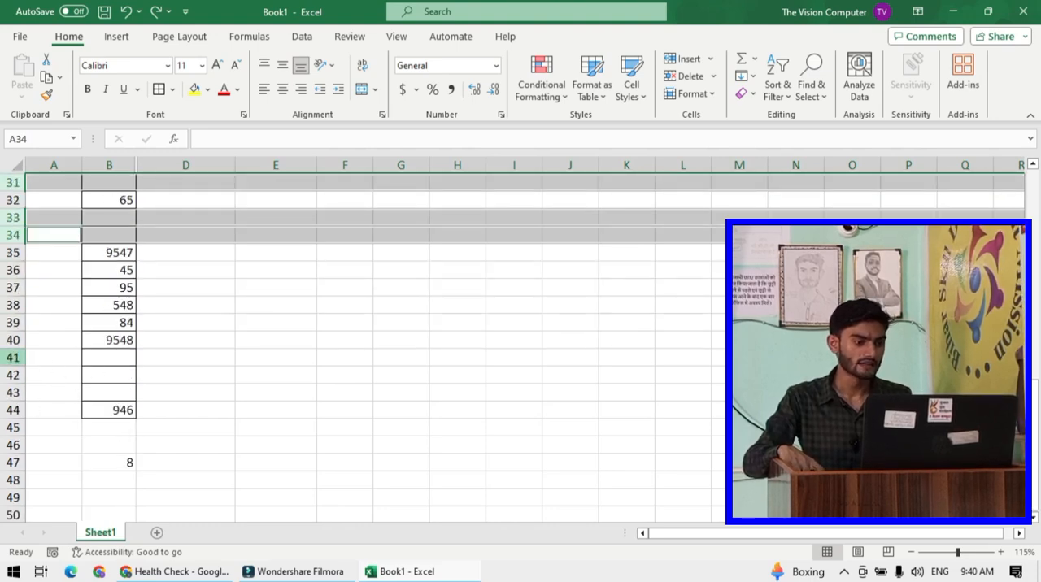
pyautogui.keyDown('ctrl'); pyautogui.click(11, 357); pyautogui.keyUp('ctrl')
pyautogui.keyDown('ctrl'); pyautogui.click(11, 375); pyautogui.keyUp('ctrl')
pyautogui.keyDown('ctrl'); pyautogui.click(13, 392); pyautogui.keyUp('ctrl')
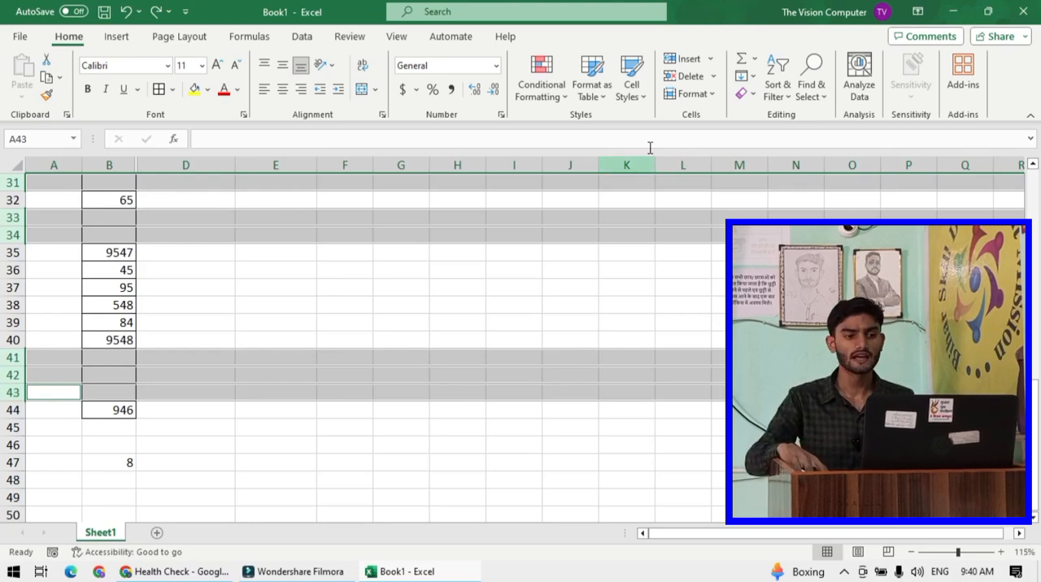
pyautogui.click(690, 77)
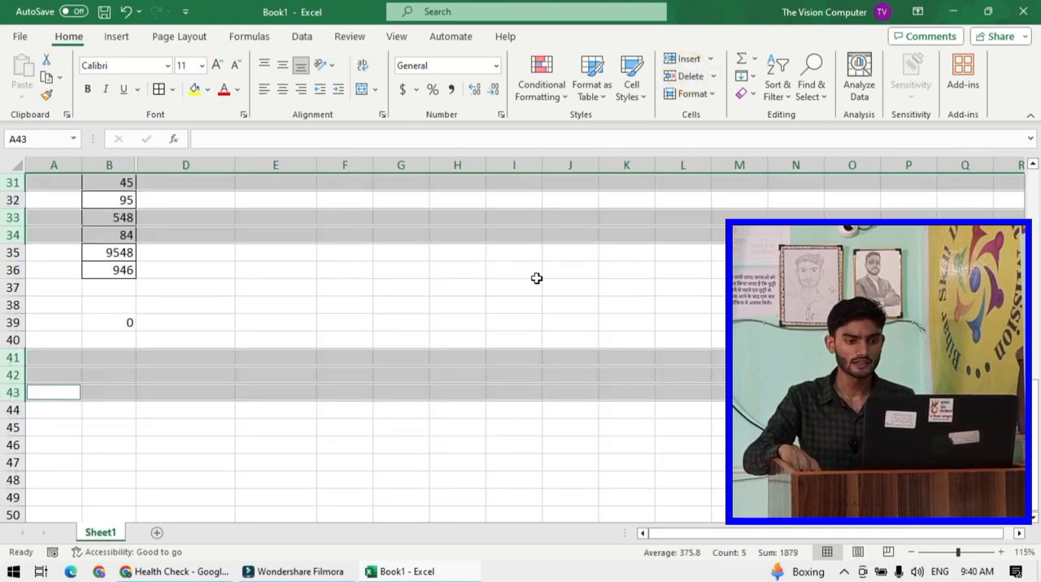
# - Clear the COUNTBLANK result in cell B39
pyautogui.click(500, 285)
pyautogui.scroll(2, 324, 321)
pyautogui.scroll(3, 324, 321)
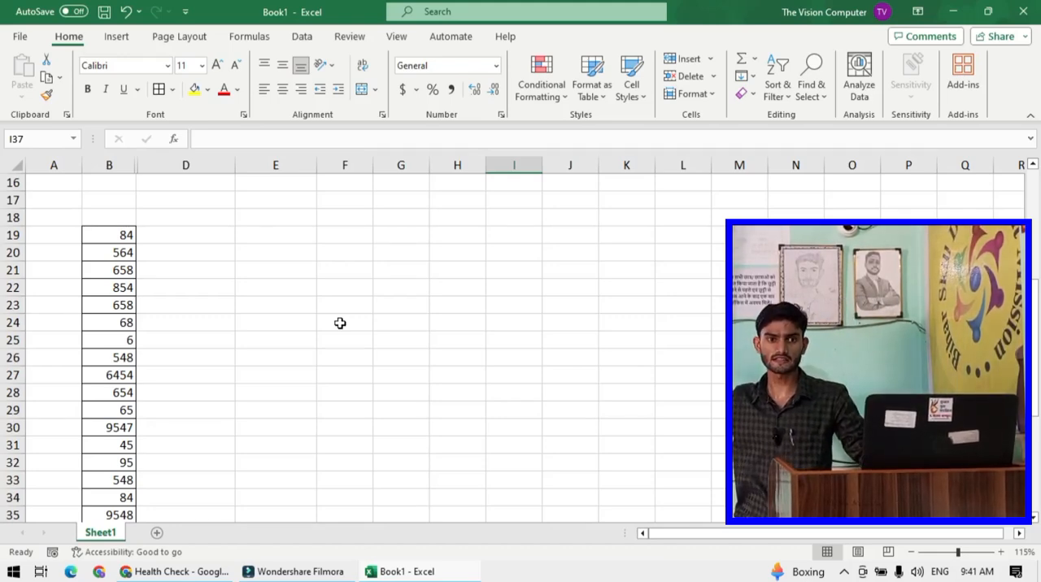
pyautogui.scroll(-2, 309, 326)
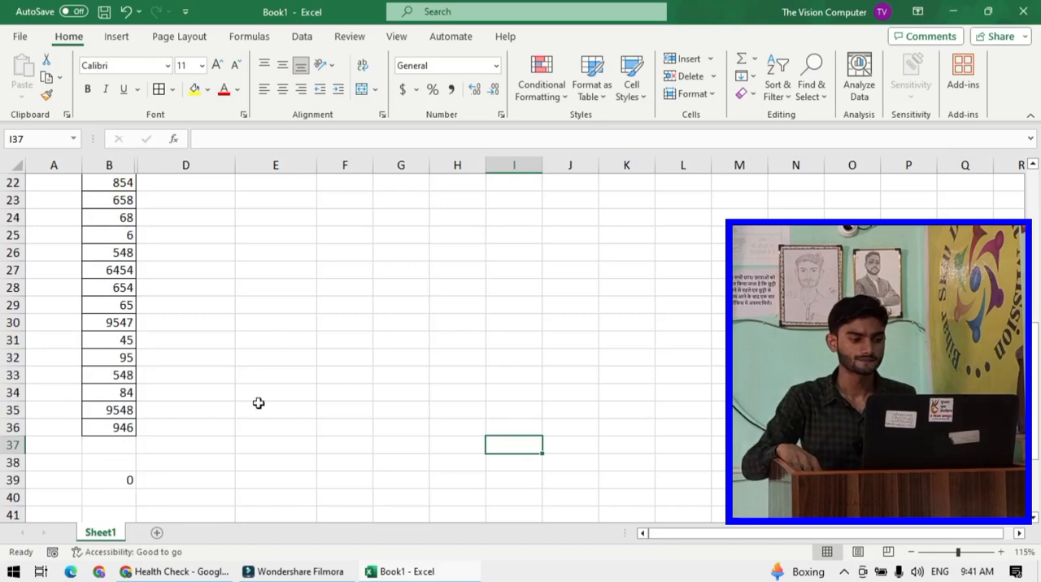
pyautogui.click(120, 479)
pyautogui.press('Delete')
pyautogui.click(266, 442)
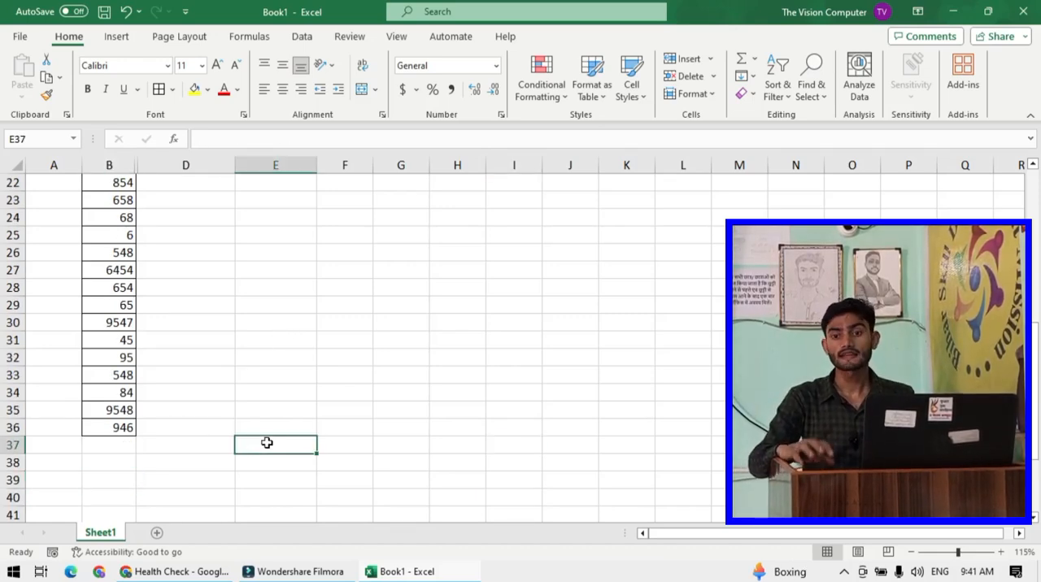
# - Clear the values in cells B27, B28, B30 and B32 of the number list
pyautogui.scroll(-1, 201, 432)
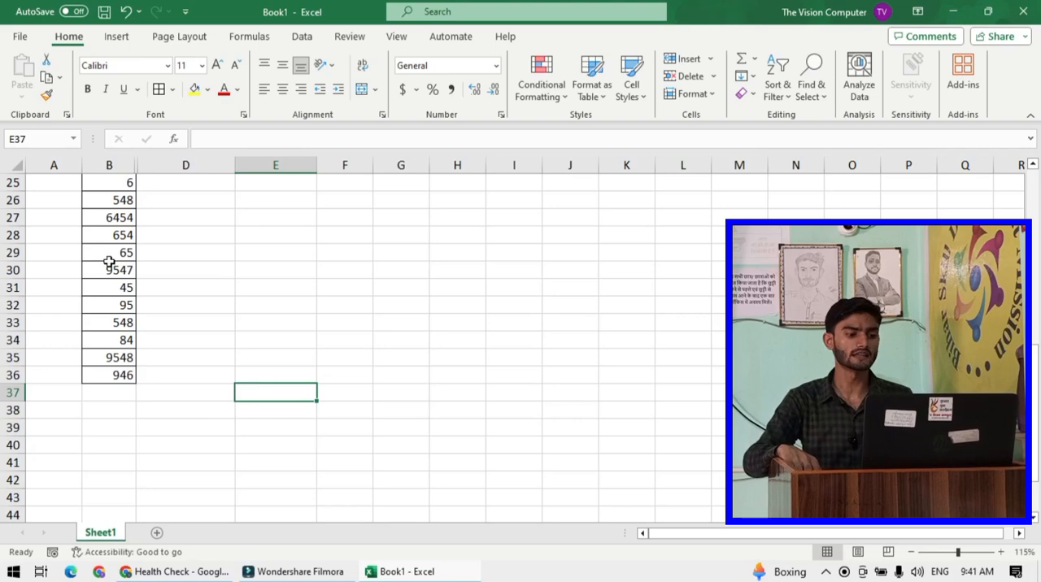
pyautogui.scroll(5, 109, 261)
pyautogui.scroll(-1, 125, 337)
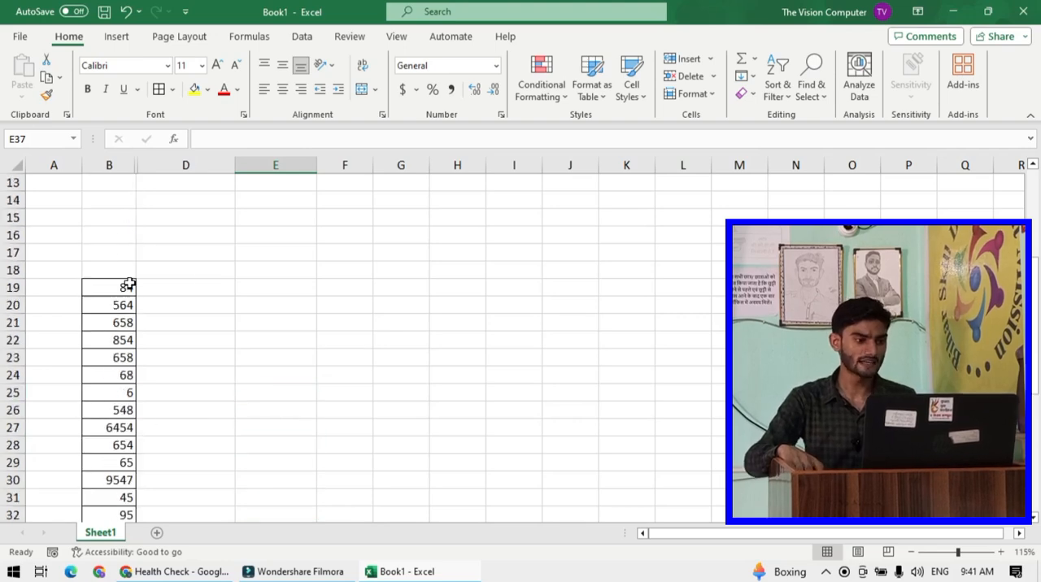
pyautogui.moveTo(130, 284); pyautogui.dragTo(126, 481)
pyautogui.scroll(-2, 120, 388)
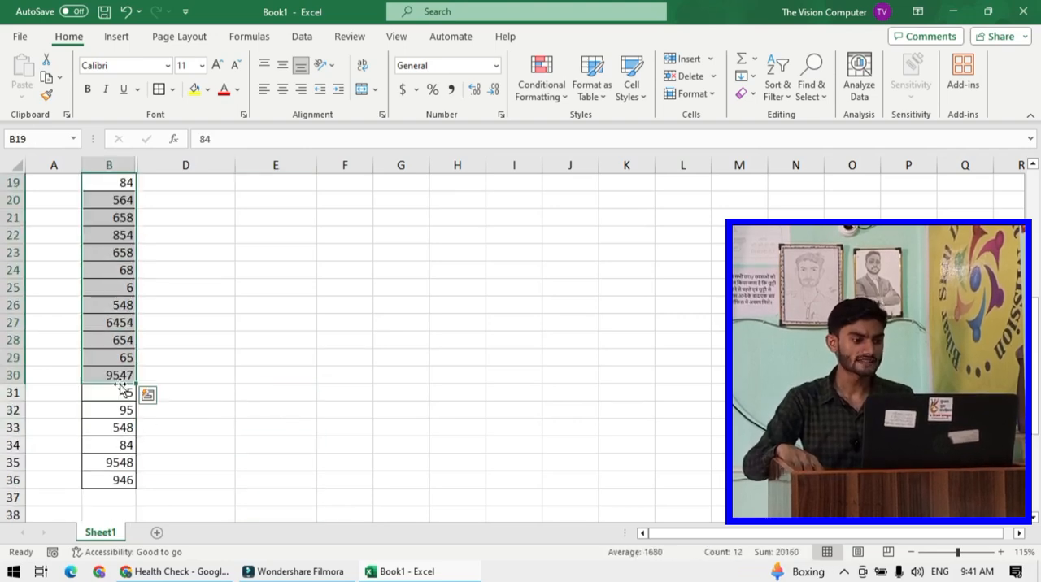
pyautogui.scroll(-2, 122, 389)
pyautogui.click(122, 375)
pyautogui.scroll(2, 122, 373)
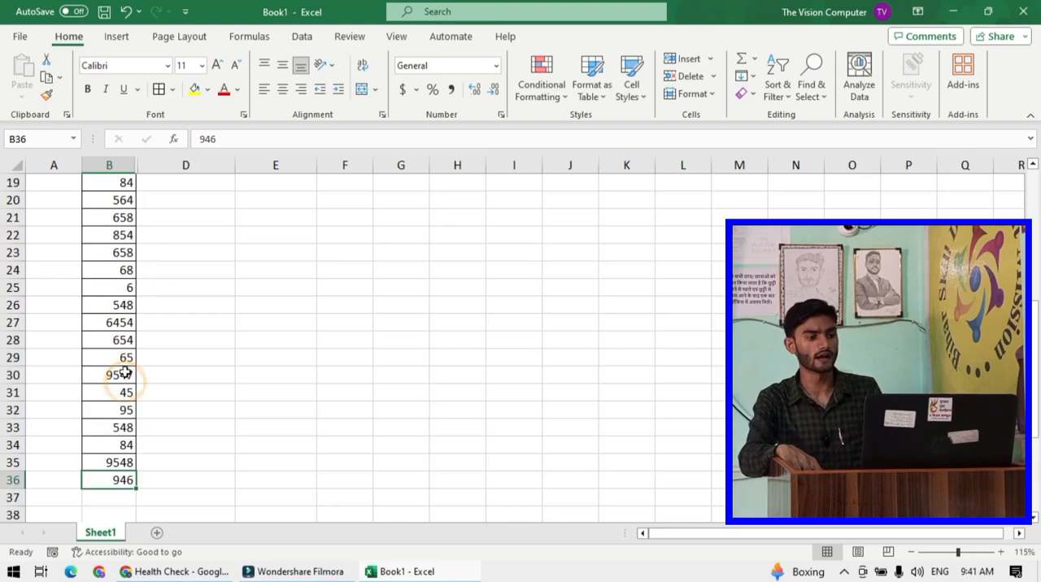
pyautogui.click(120, 323)
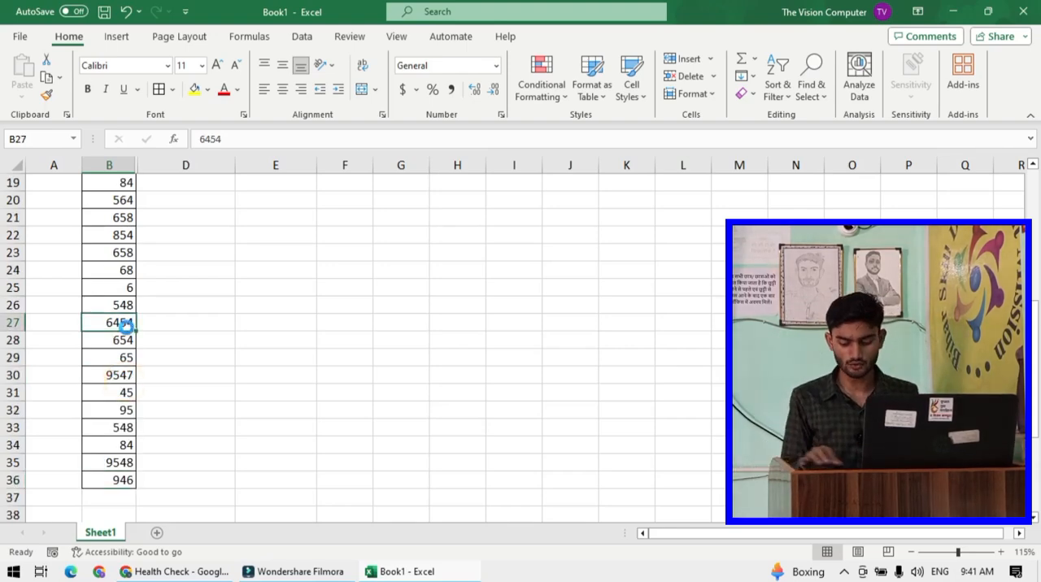
pyautogui.press('Delete')
pyautogui.press('Return')
pyautogui.press('Delete')
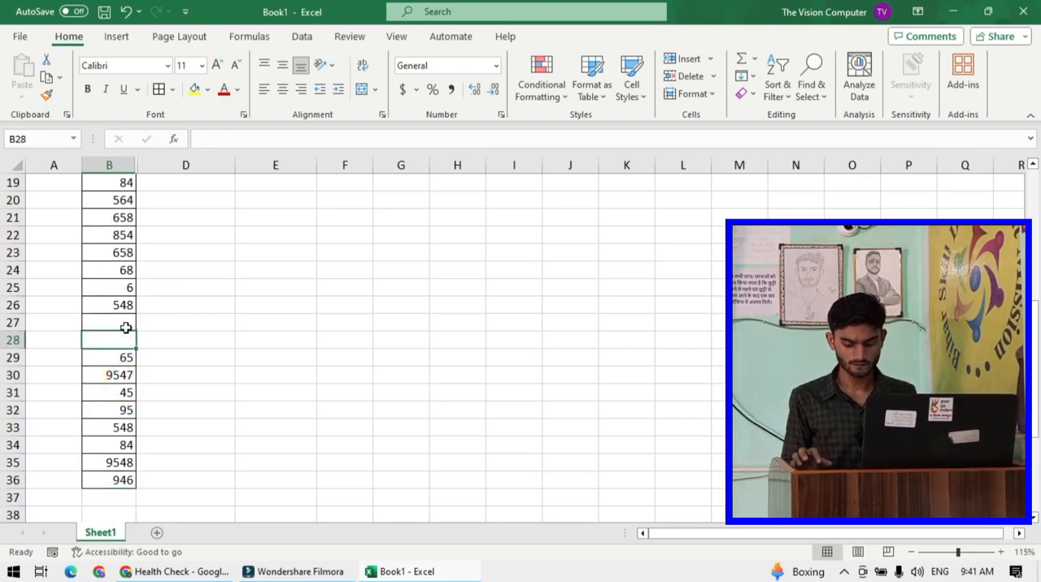
pyautogui.press('Return')
pyautogui.press('Return')
pyautogui.press('Delete')
pyautogui.press('Return')
# - Clear the values in cells B34 and B35
pyautogui.press('Return')
pyautogui.press('Delete')
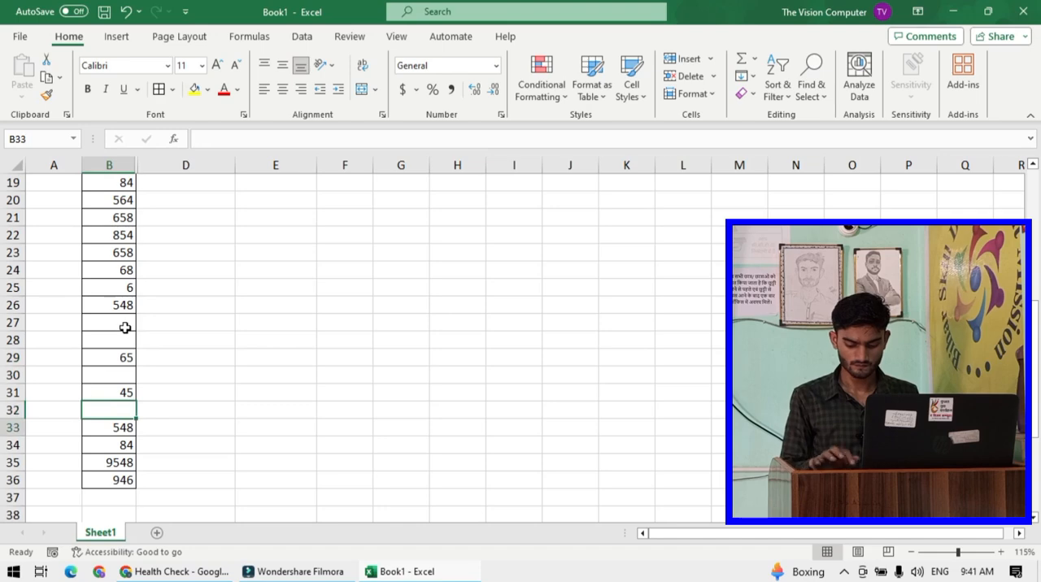
pyautogui.press('Return')
pyautogui.press('Return')
pyautogui.press('Right')
pyautogui.press('Right')
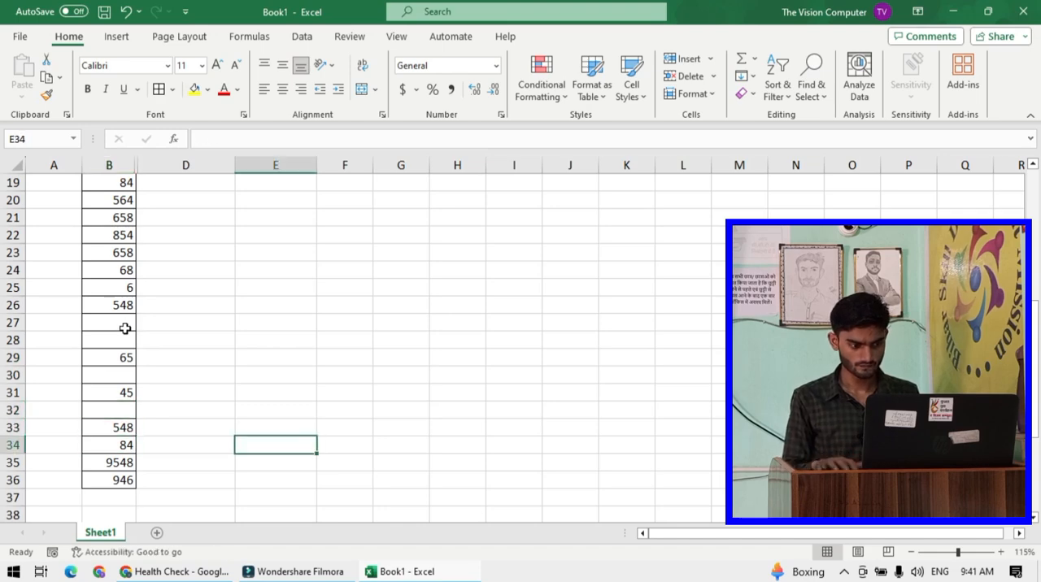
pyautogui.click(117, 447)
pyautogui.press('Delete')
pyautogui.click(120, 464)
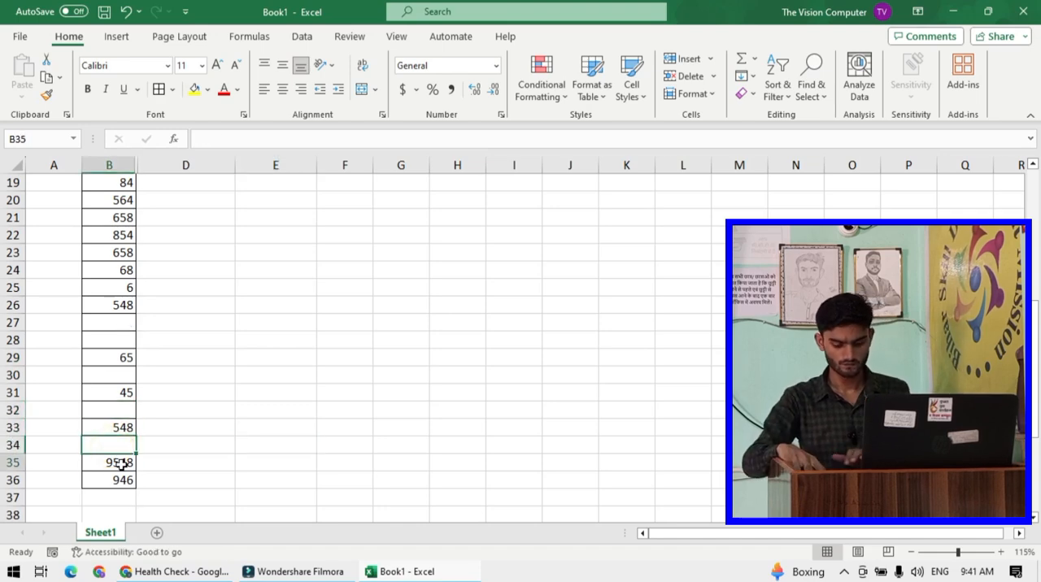
pyautogui.press('Delete')
pyautogui.click(259, 430)
# - Enter =COUNT(B19:B36) in B38 to count the cells containing numbers
pyautogui.scroll(2, 121, 332)
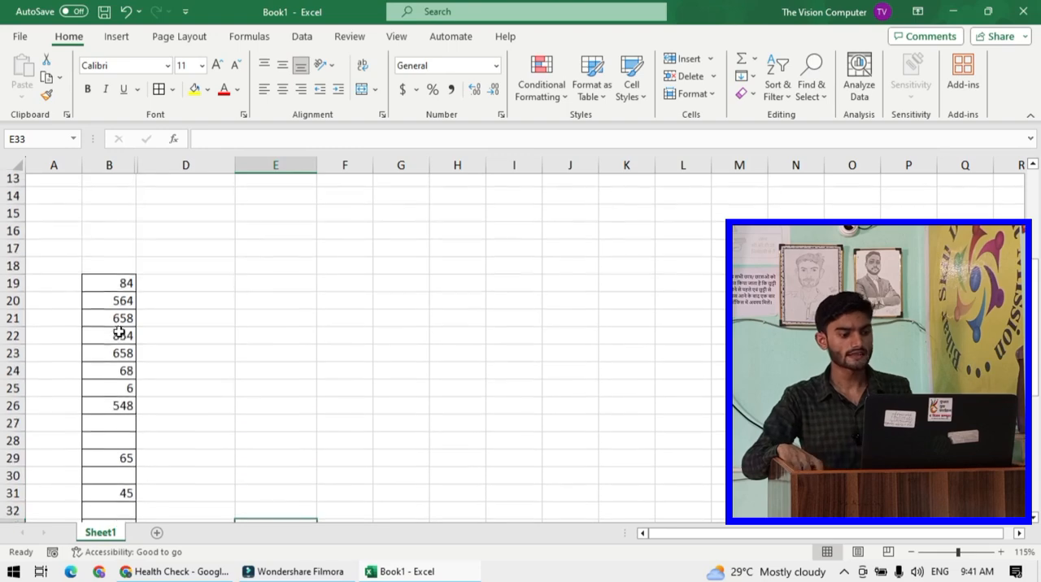
pyautogui.scroll(-3, 119, 333)
pyautogui.scroll(-1, 121, 358)
pyautogui.click(118, 410)
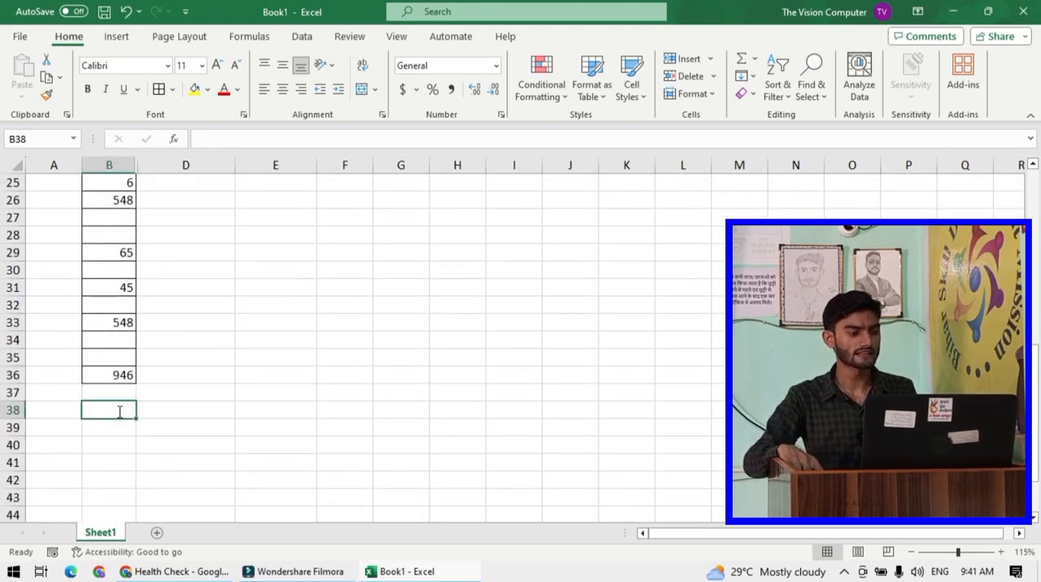
pyautogui.write('=')
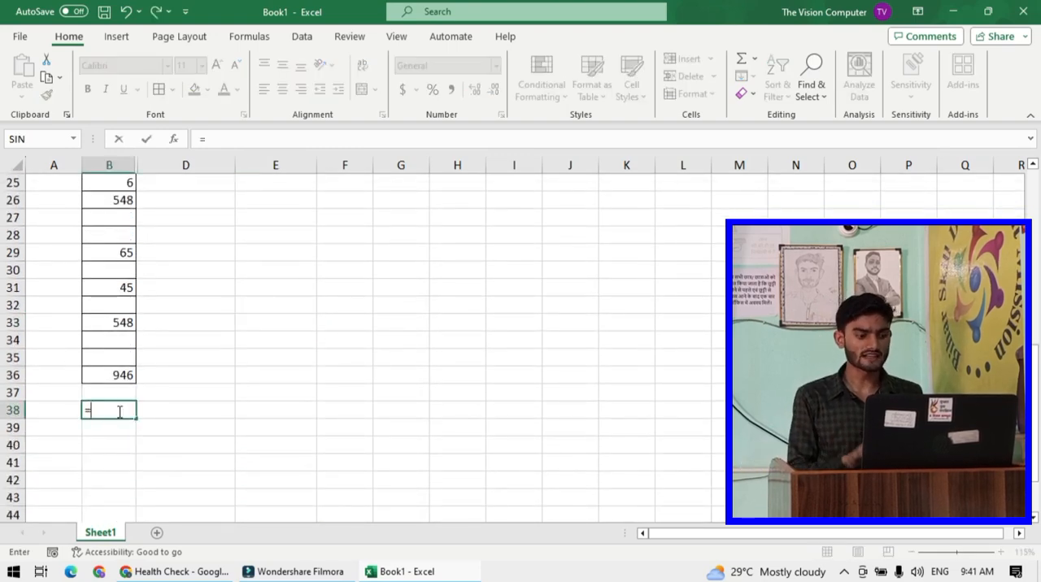
pyautogui.write('c')
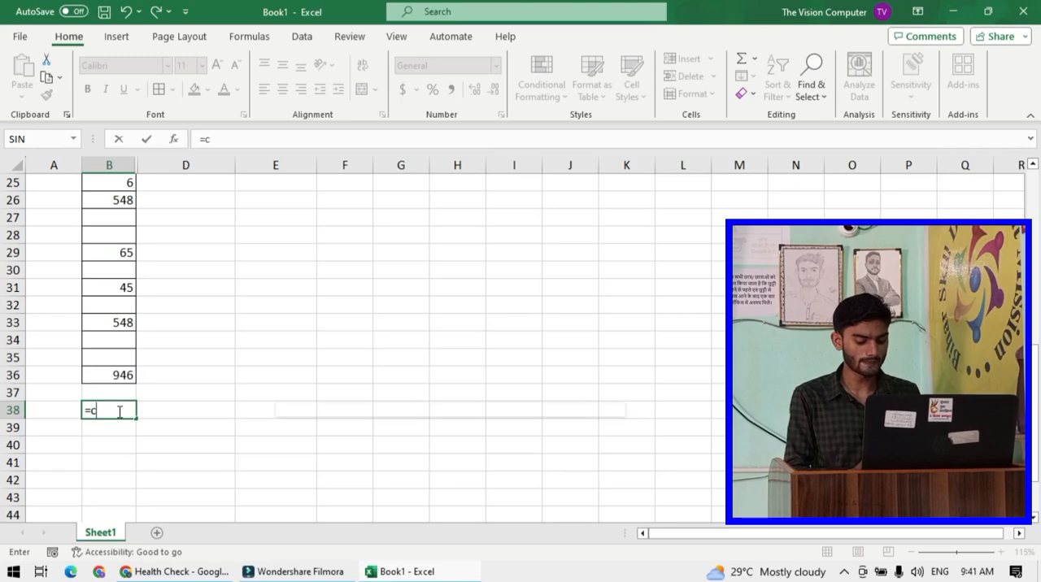
pyautogui.write('ount')
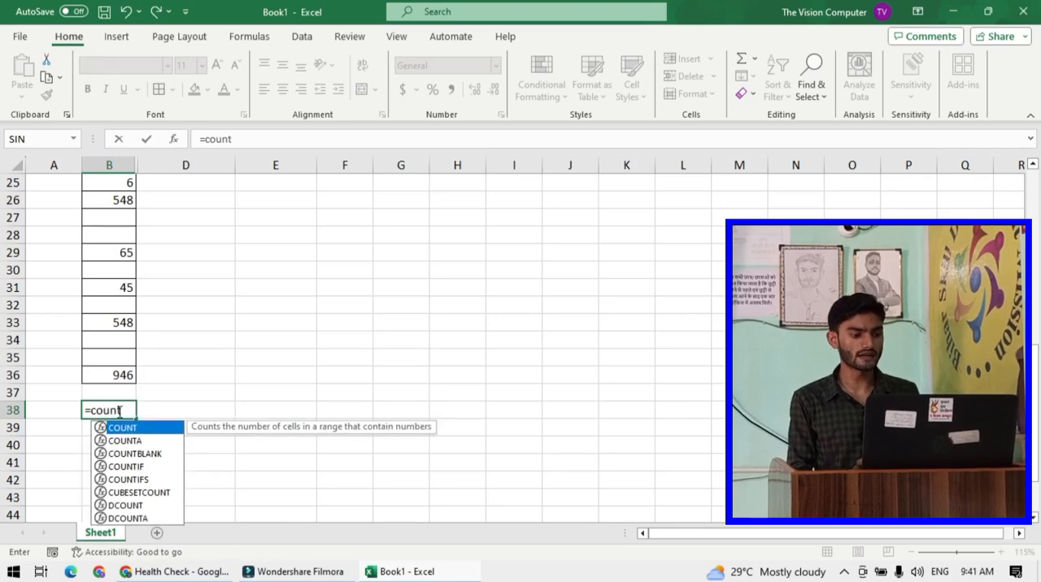
pyautogui.write('(')
pyautogui.scroll(3, 109, 372)
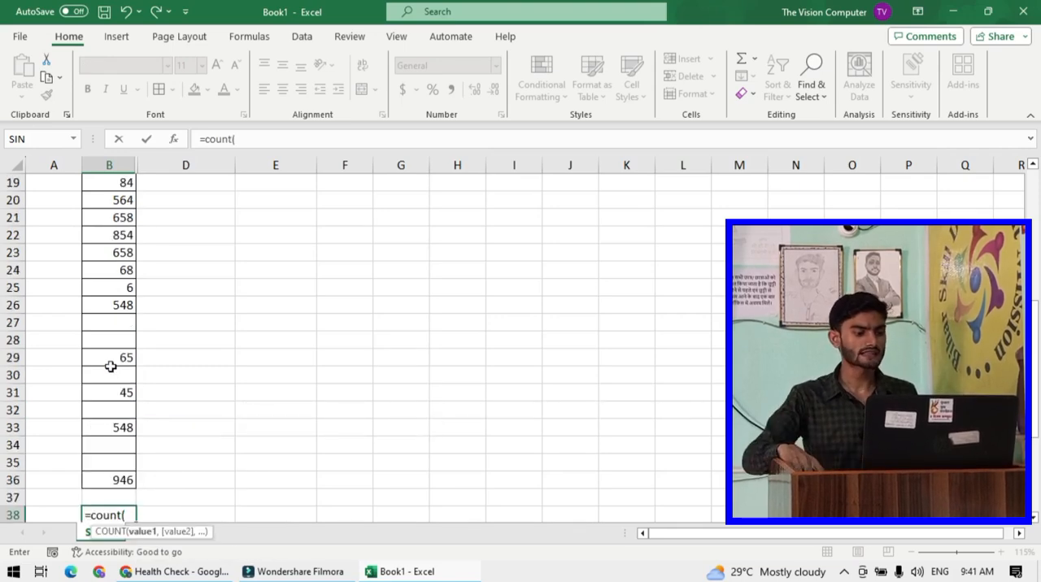
pyautogui.moveTo(111, 237); pyautogui.dragTo(122, 462)
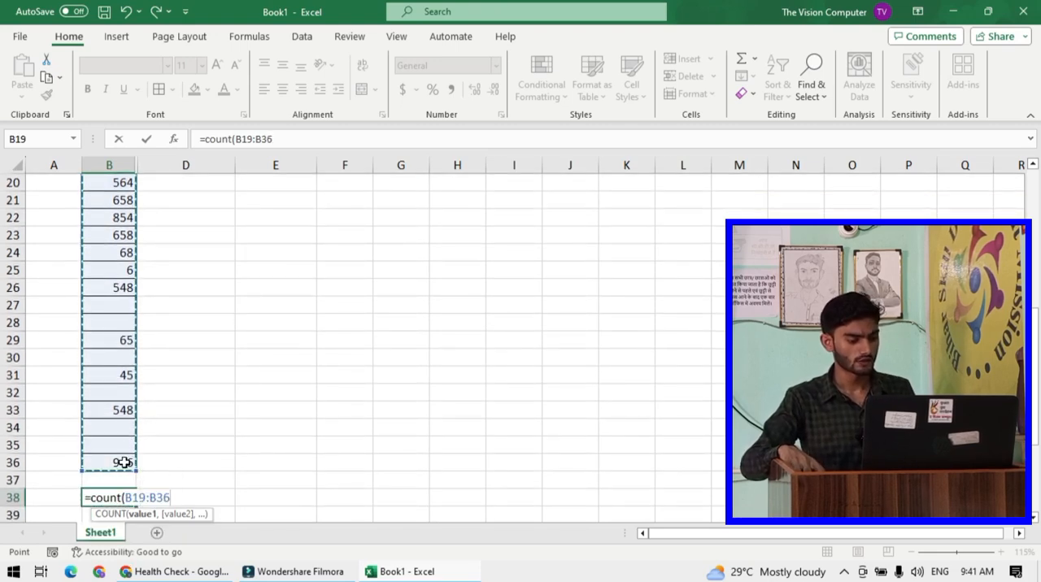
pyautogui.write(')')
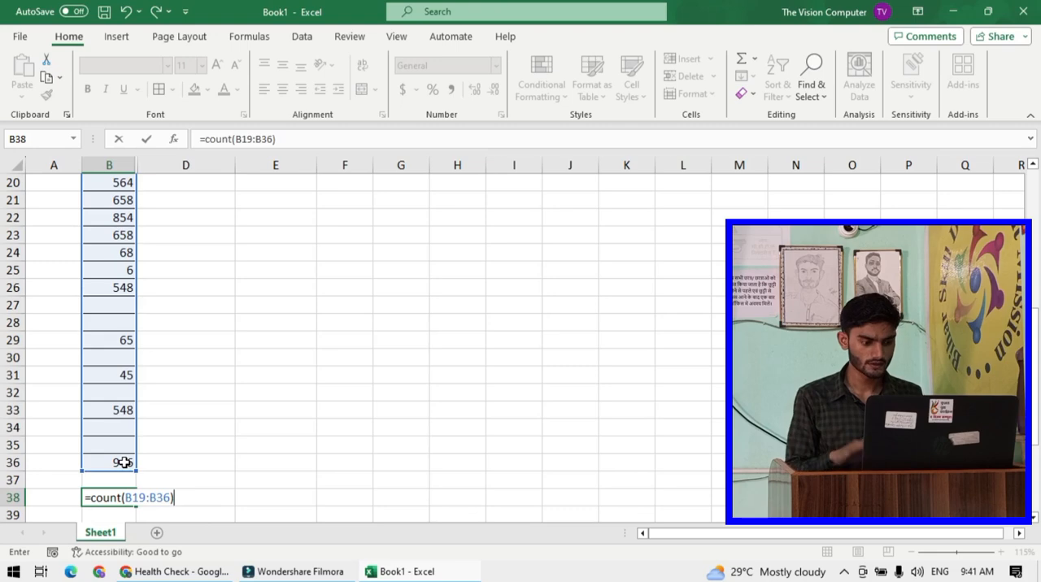
pyautogui.press('Return')
# - Clear the value in cell B26
pyautogui.click(114, 481)
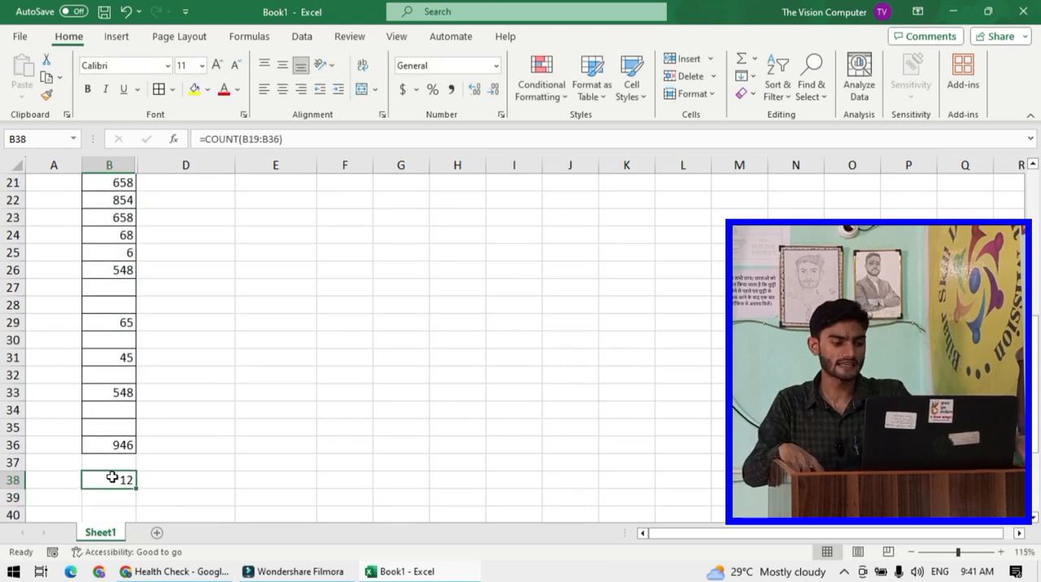
pyautogui.click(90, 274)
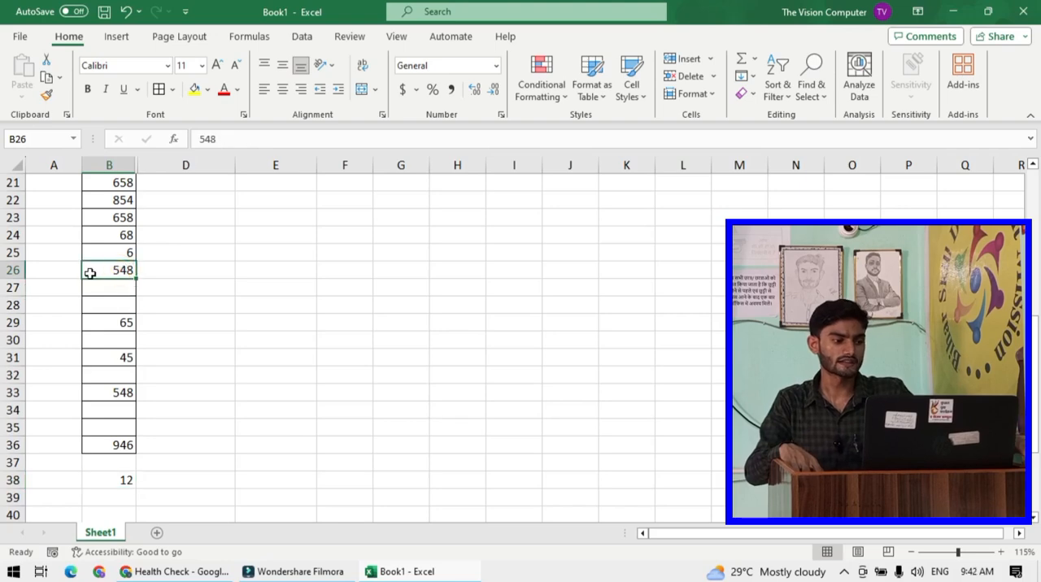
pyautogui.press('BackSpace')
pyautogui.press('Return')
# - Clear the values in cells B21 through B25 of the number list
pyautogui.scroll(3, 94, 284)
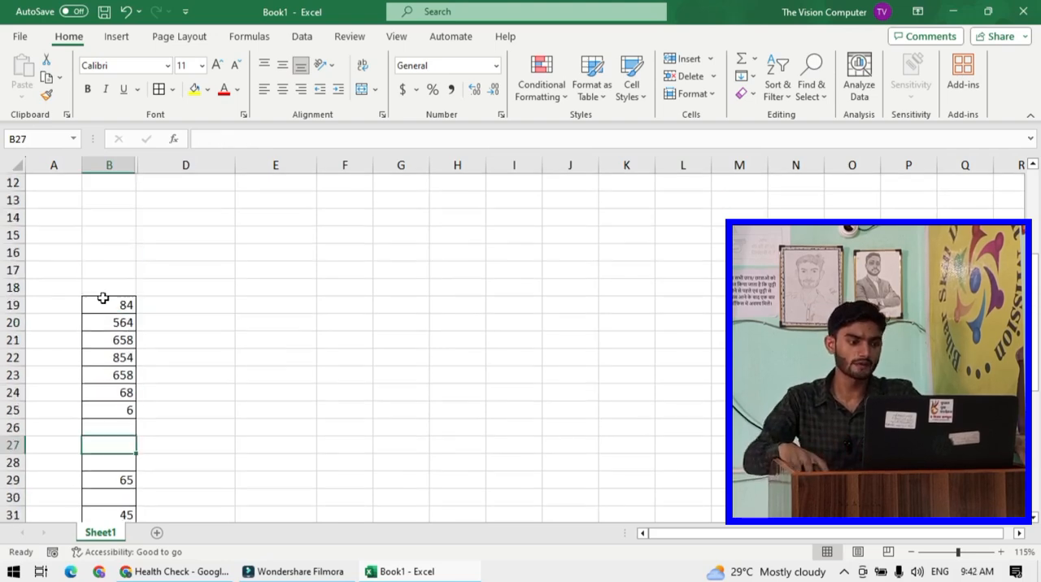
pyautogui.moveTo(117, 348); pyautogui.dragTo(123, 406)
pyautogui.scroll(-2, 122, 389)
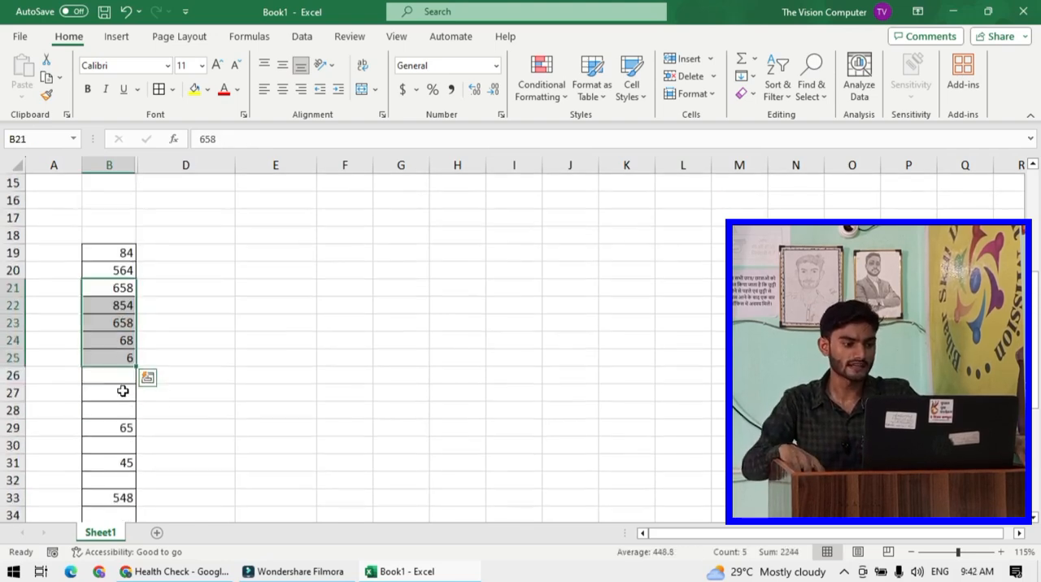
pyautogui.scroll(-1, 119, 352)
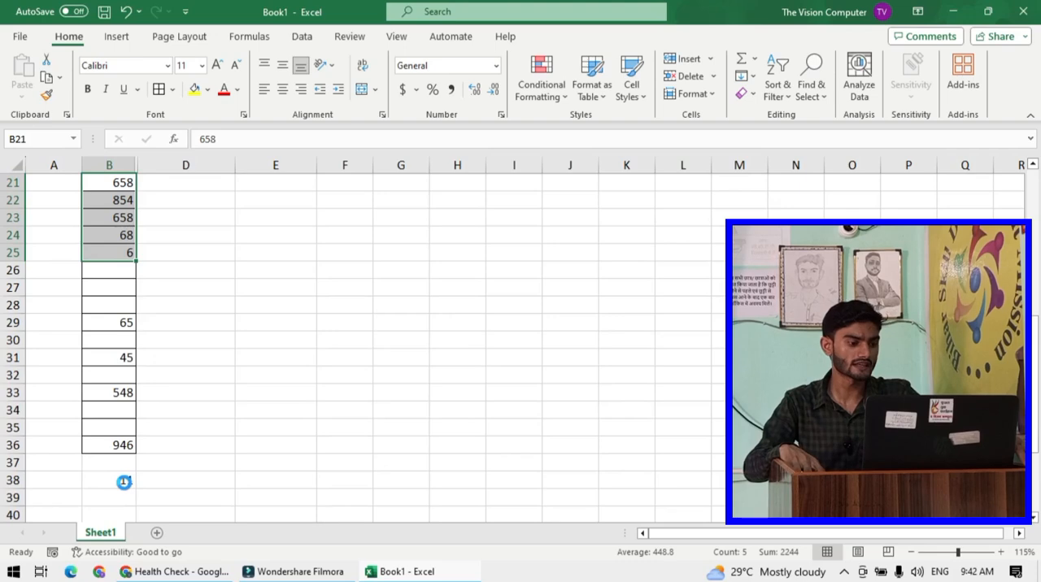
pyautogui.press('Delete')
pyautogui.press('Return')
pyautogui.click(112, 486)
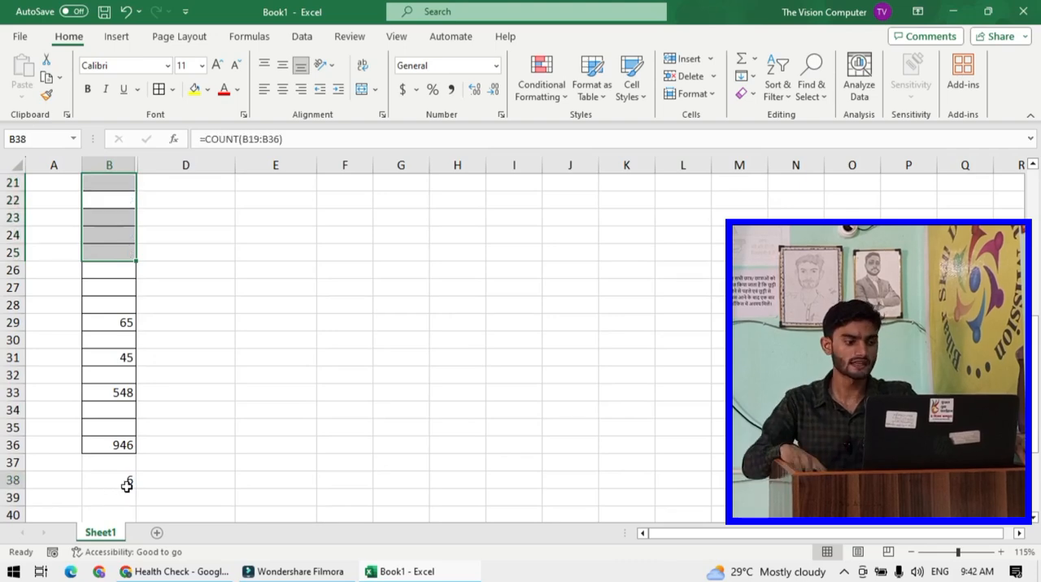
# - Enter 45, 54, 84 and 854 into cells B22 to B25
pyautogui.click(105, 203)
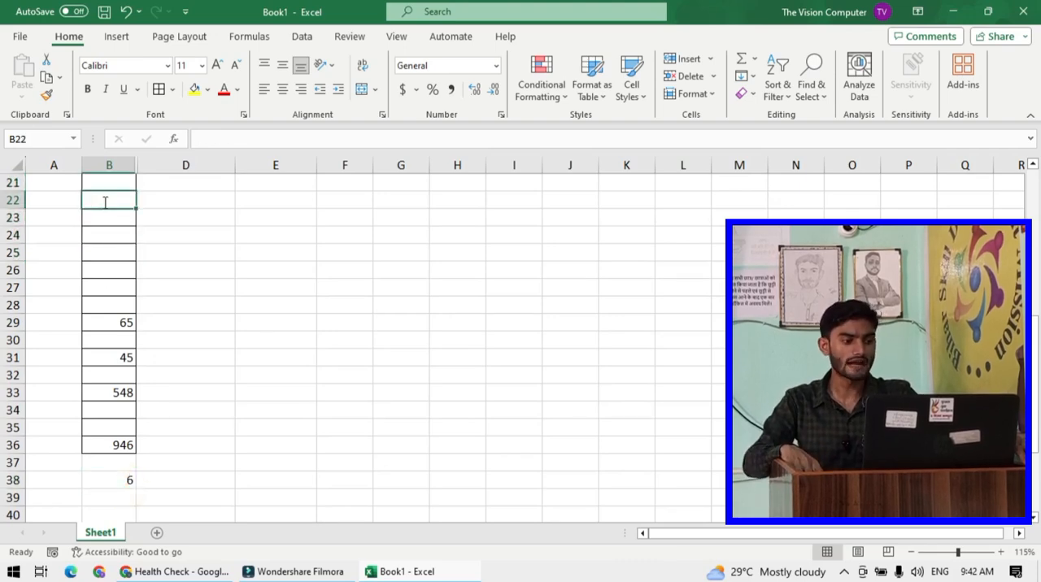
pyautogui.write('45')
pyautogui.press('Return')
pyautogui.write('54')
pyautogui.press('Return')
pyautogui.write('8')
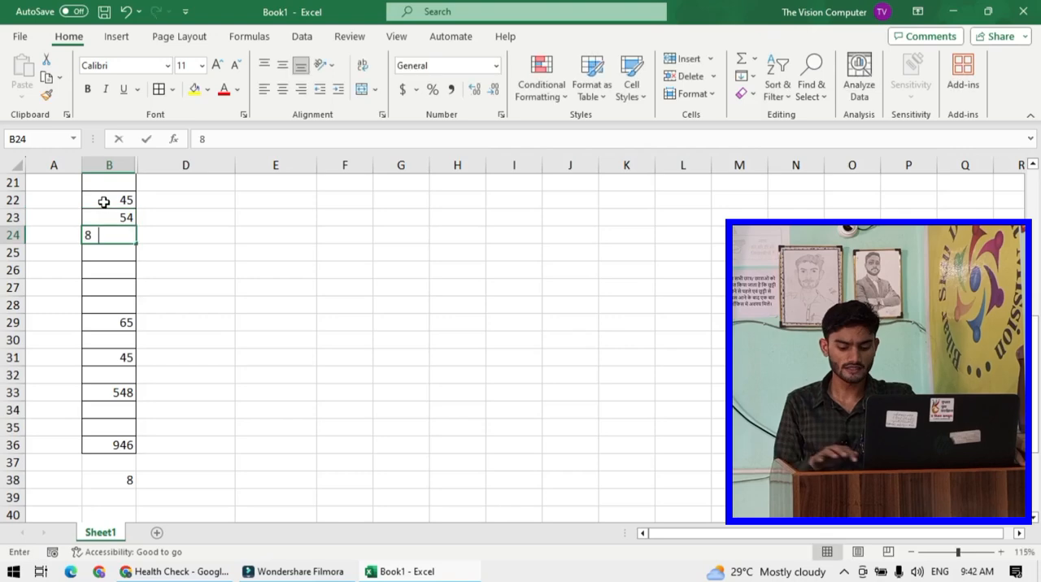
pyautogui.write('4')
pyautogui.press('Return')
pyautogui.write('854')
pyautogui.press('Return')
# - Enter 95, 65 and 558 into cells B26 to B28
pyautogui.write('95')
pyautogui.press('Return')
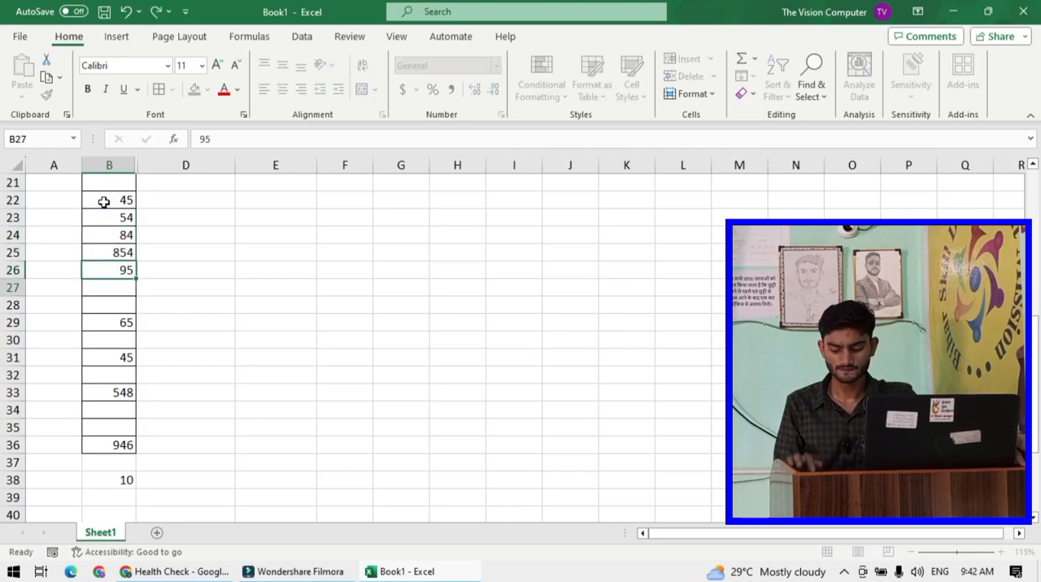
pyautogui.write('65')
pyautogui.press('Return')
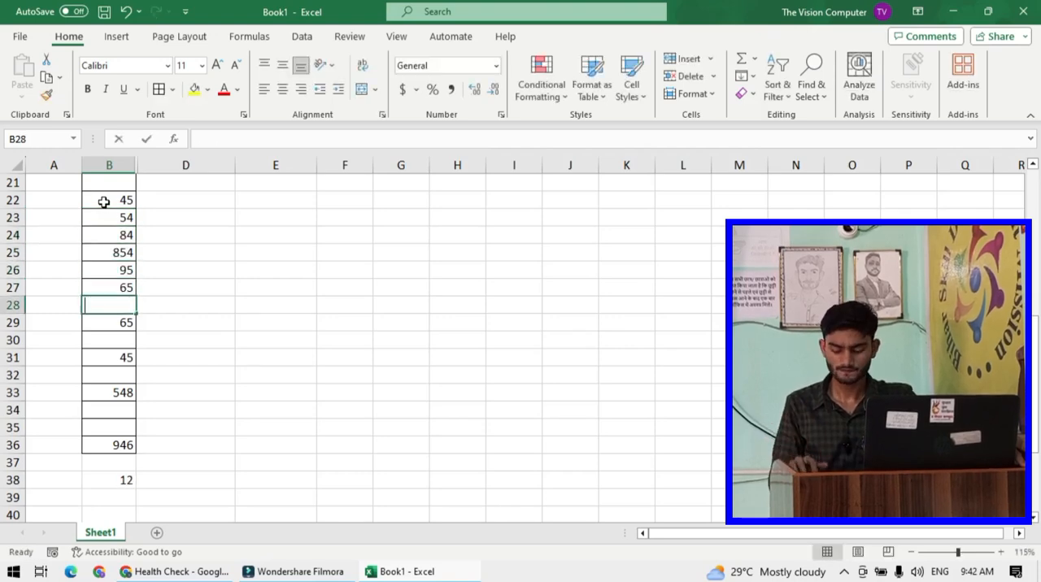
pyautogui.write('558')
pyautogui.press('Return')
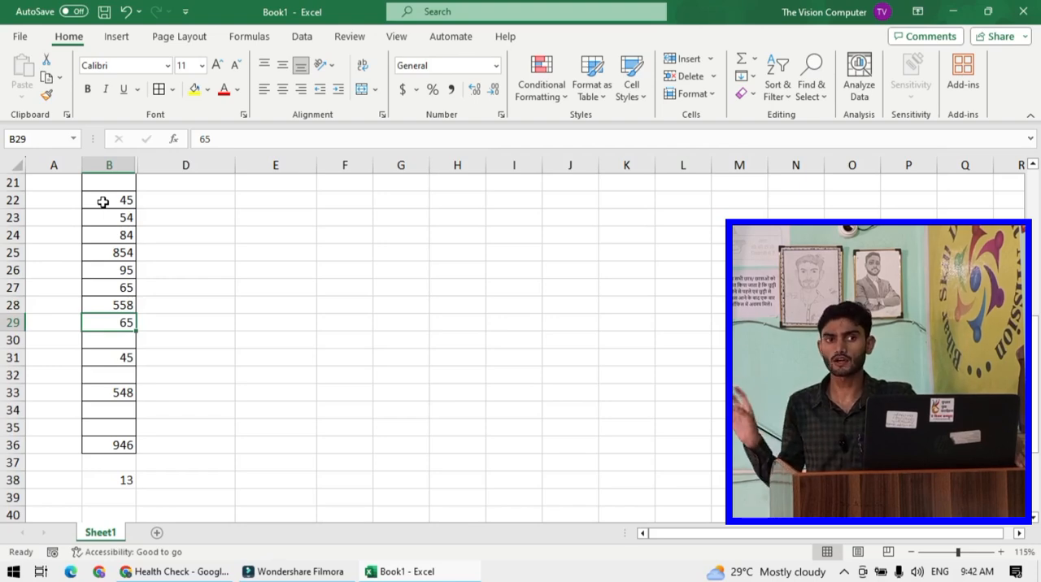
# - Add a new worksheet, Sheet2, to the workbook
pyautogui.click(139, 252)
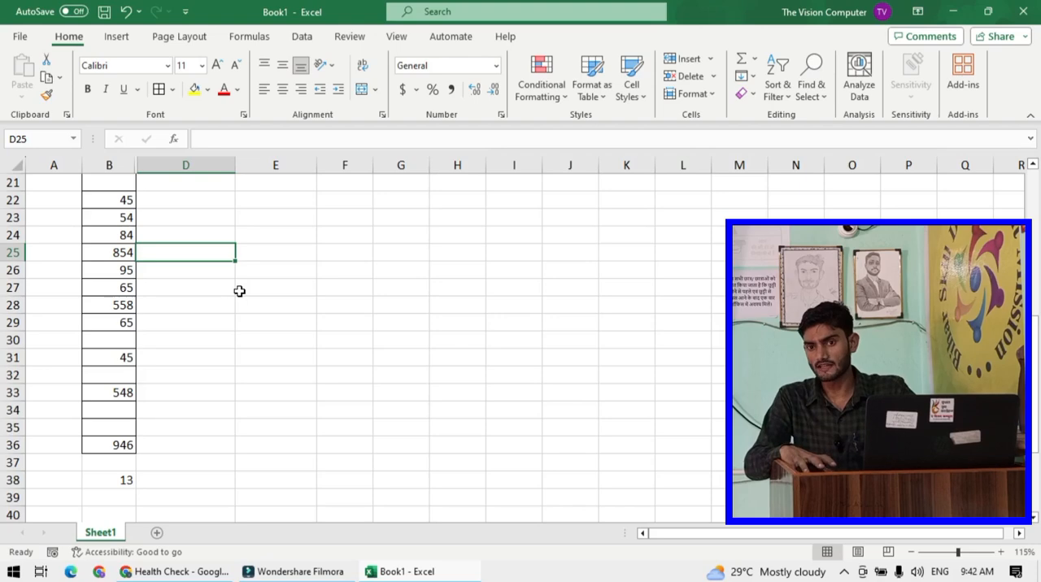
pyautogui.click(476, 290)
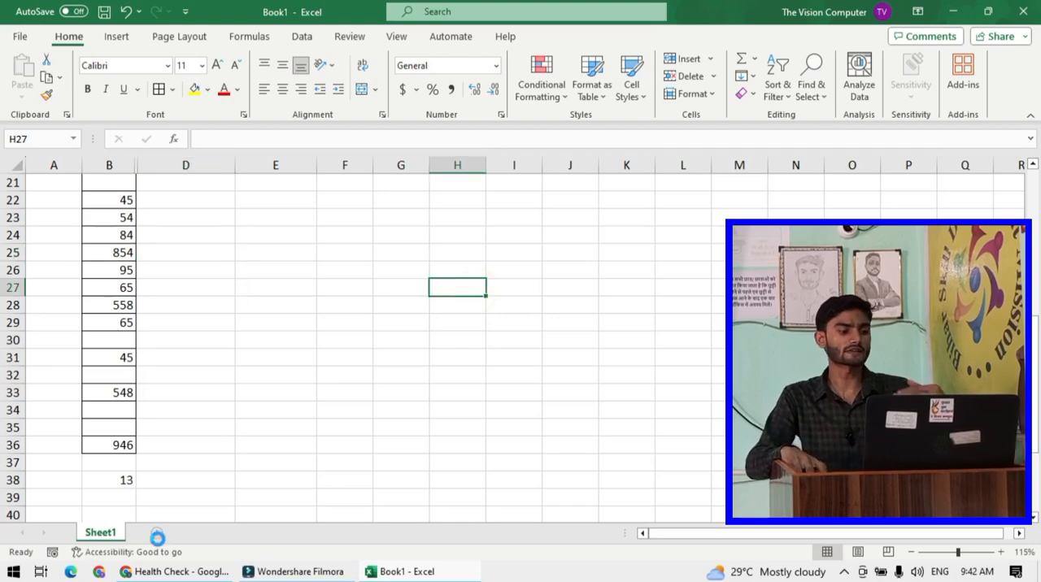
pyautogui.click(157, 537)
pyautogui.click(317, 321)
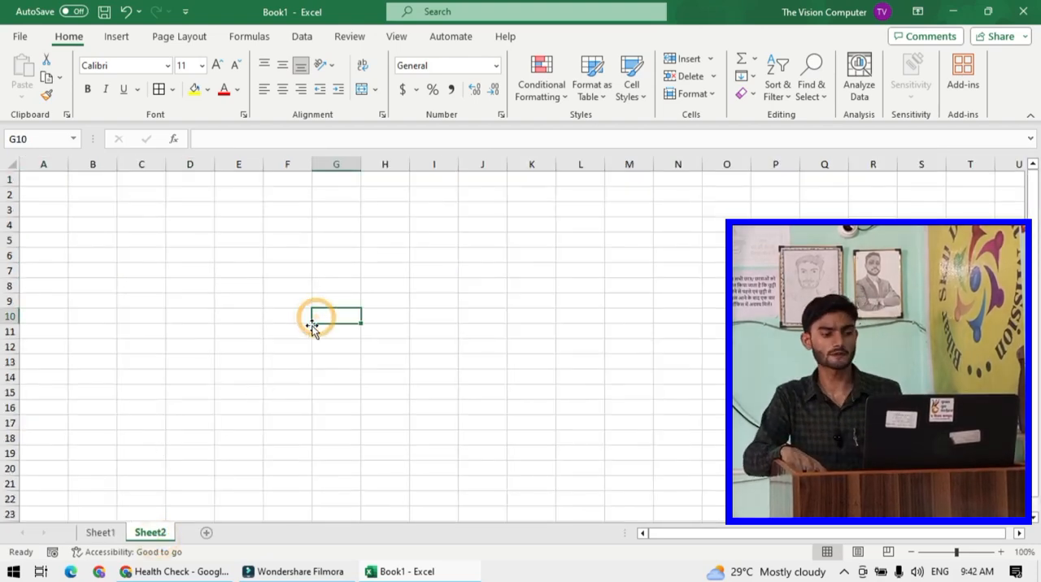
pyautogui.moveTo(340, 288); pyautogui.dragTo(344, 277)
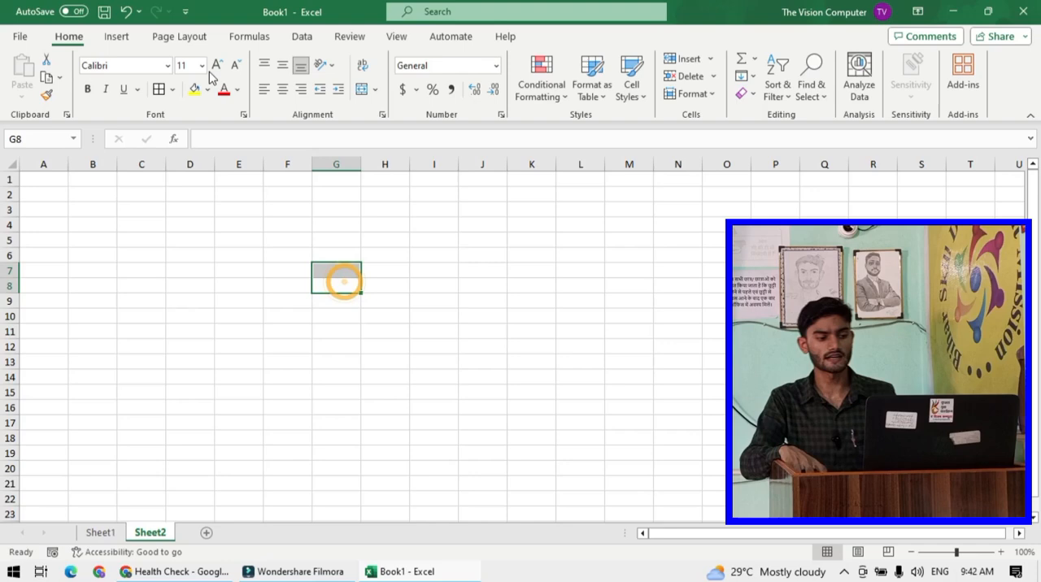
# - Insert an empty 3-D Pie chart over range H7:Q19, then delete it
pyautogui.click(115, 38)
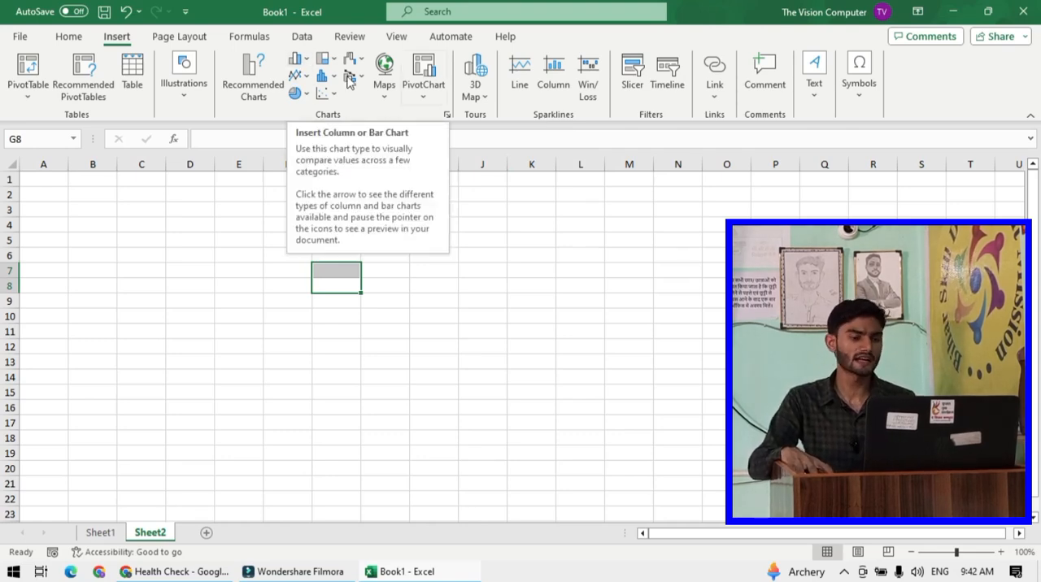
pyautogui.click(406, 271)
pyautogui.moveTo(383, 272); pyautogui.dragTo(824, 453)
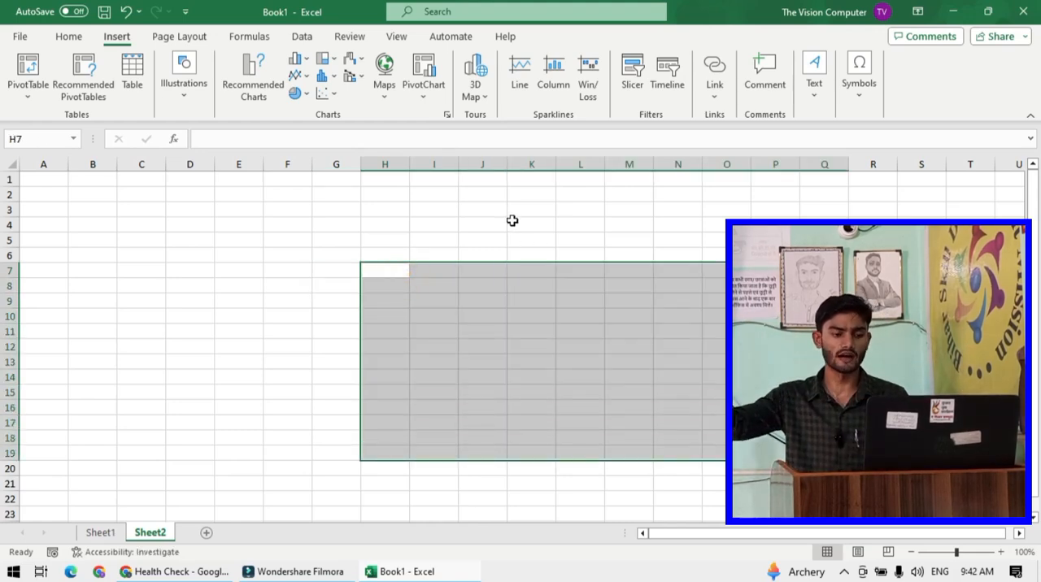
pyautogui.click(310, 93)
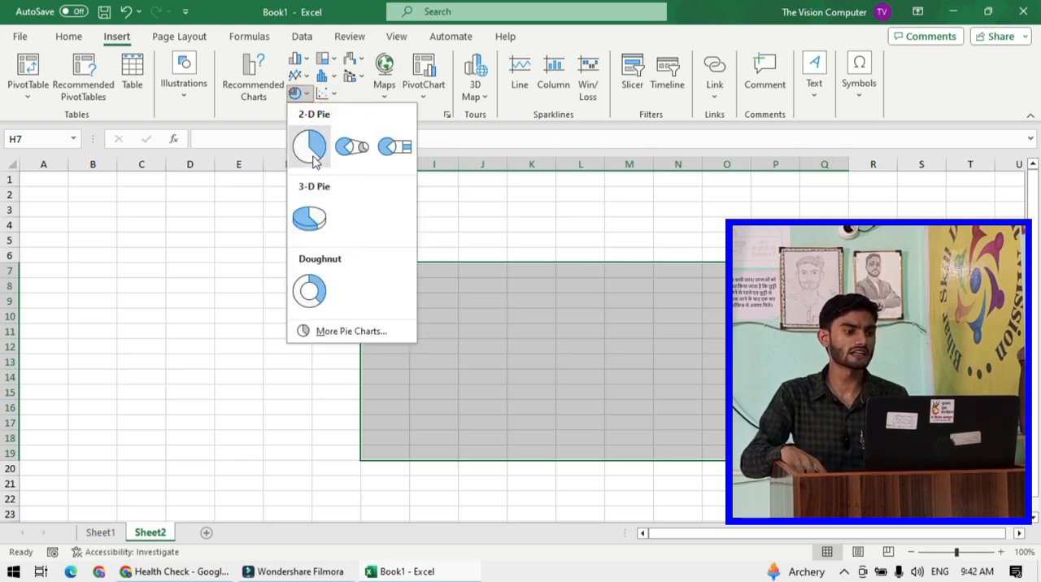
pyautogui.click(310, 218)
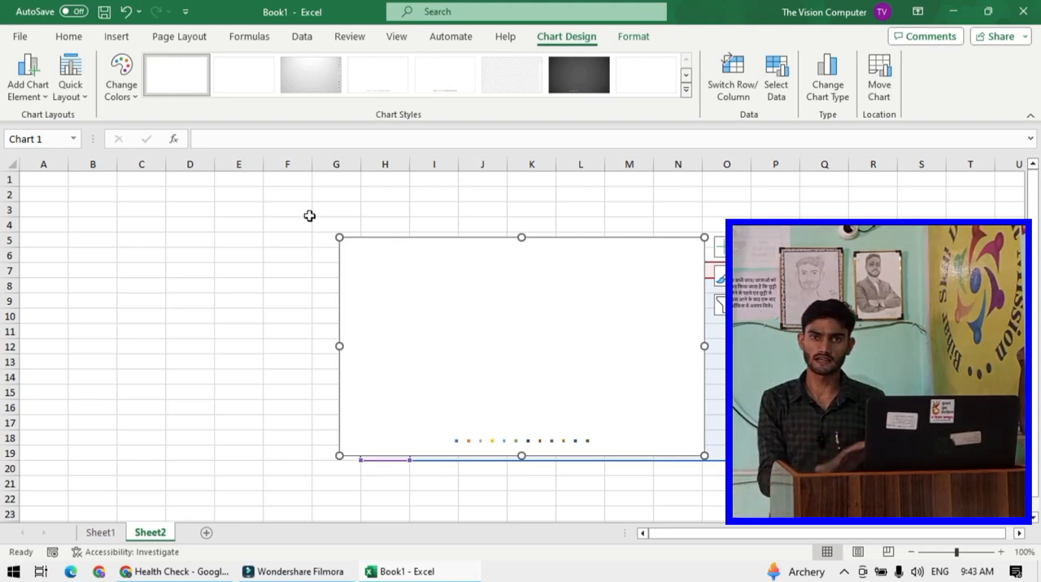
pyautogui.click(448, 313)
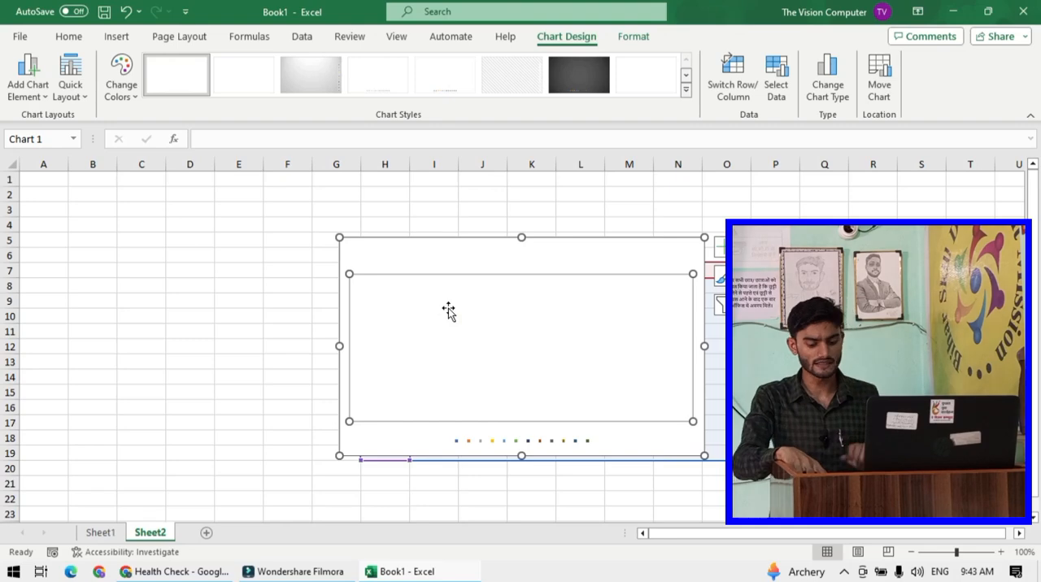
pyautogui.click(464, 265)
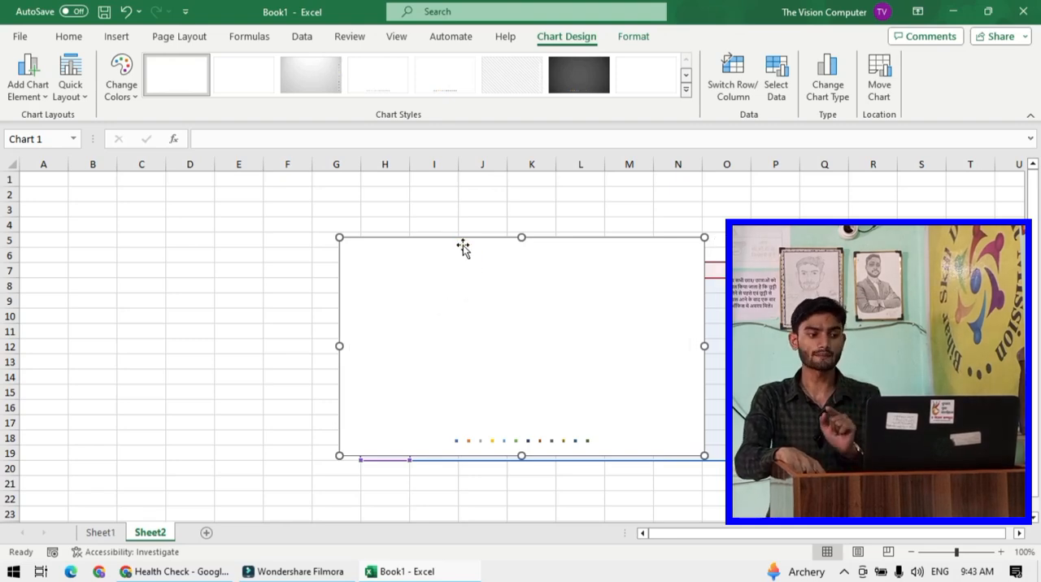
pyautogui.press('Delete')
pyautogui.click(463, 244)
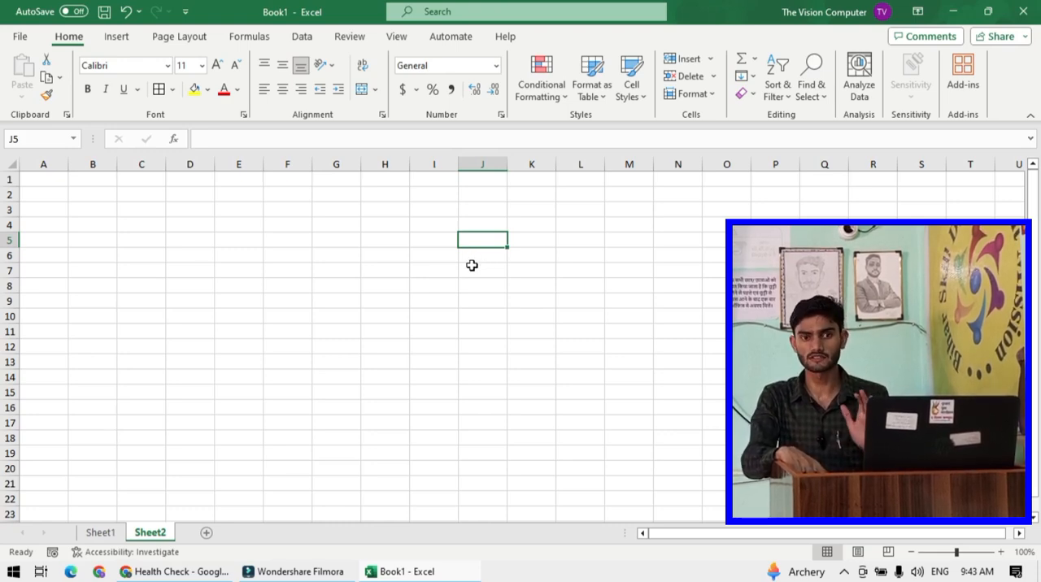
# - Draw a text box spanning about columns F to N and rows 3 to 7
pyautogui.click(476, 284)
pyautogui.click(373, 269)
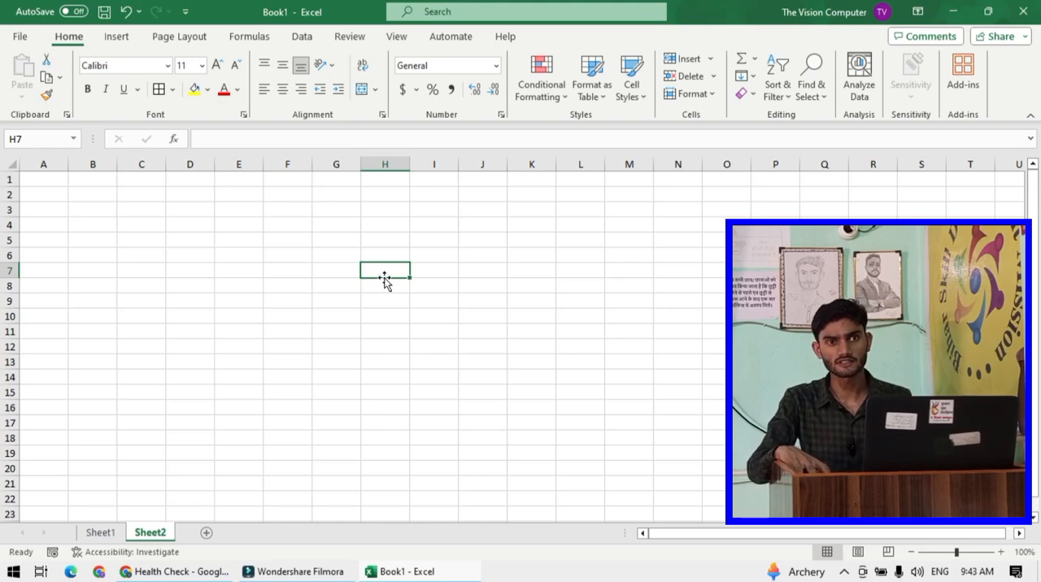
pyautogui.click(119, 38)
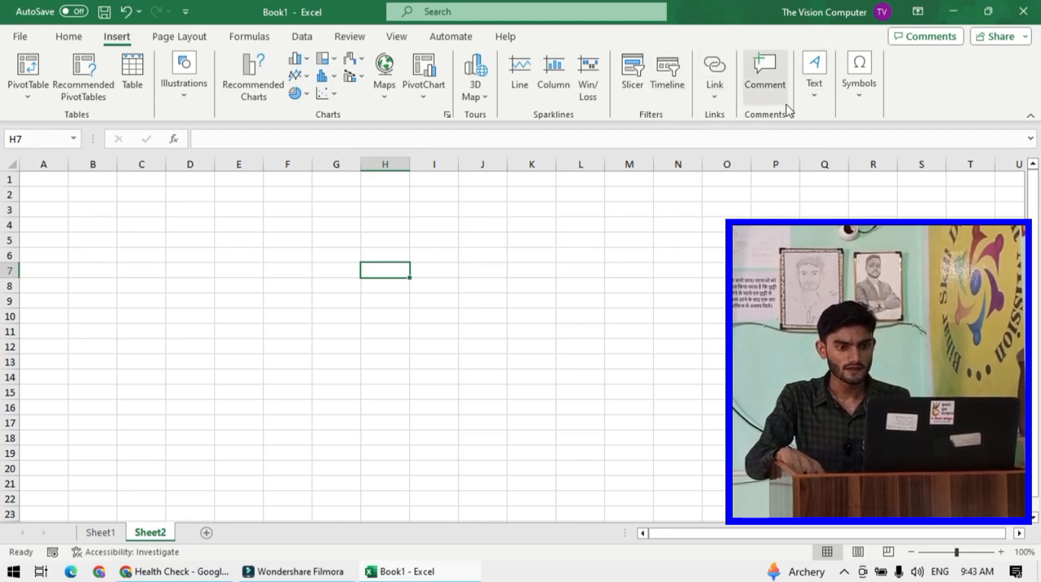
pyautogui.click(818, 93)
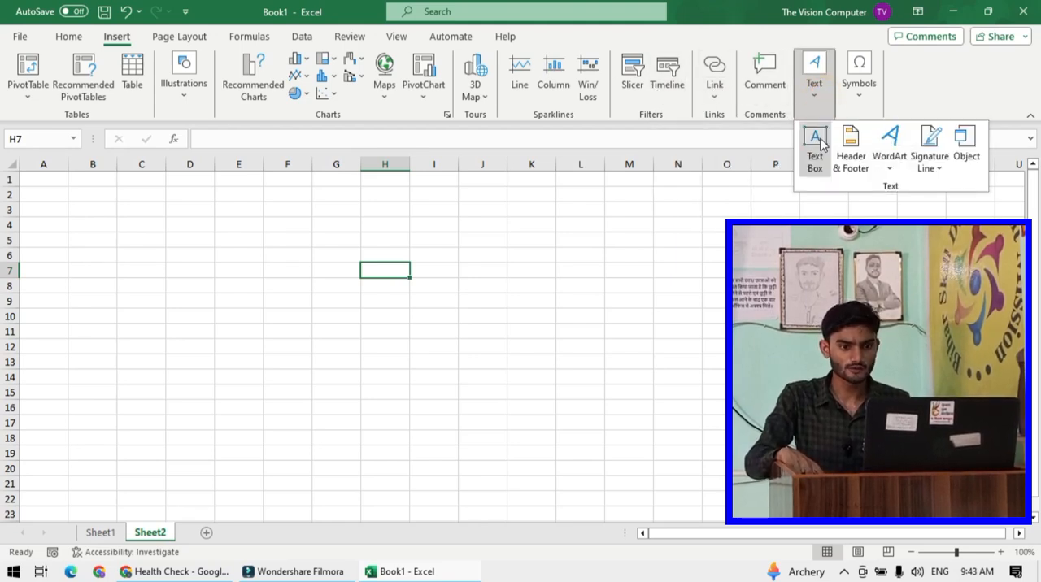
pyautogui.click(820, 145)
pyautogui.click(817, 96)
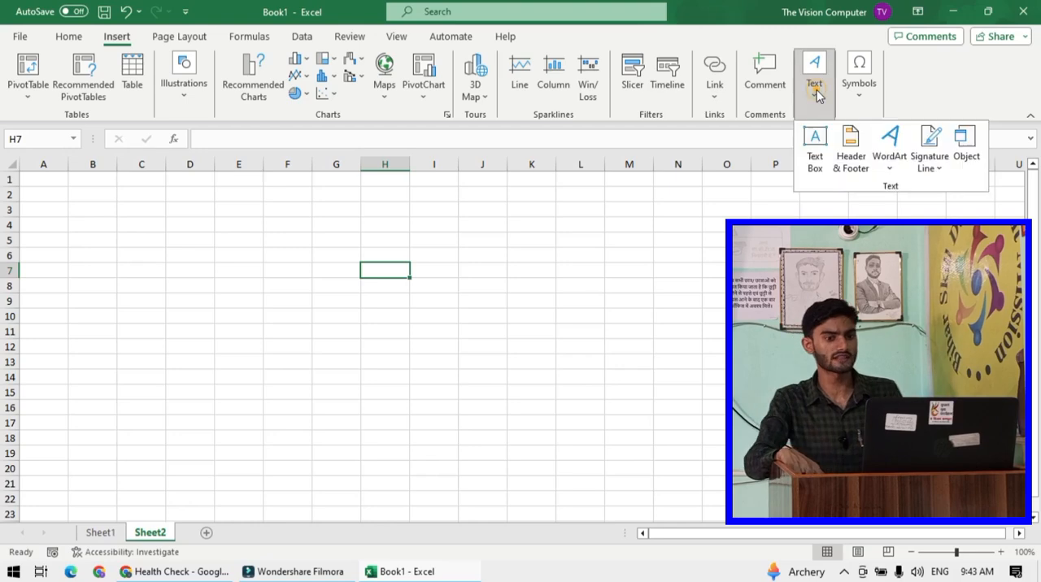
pyautogui.click(815, 143)
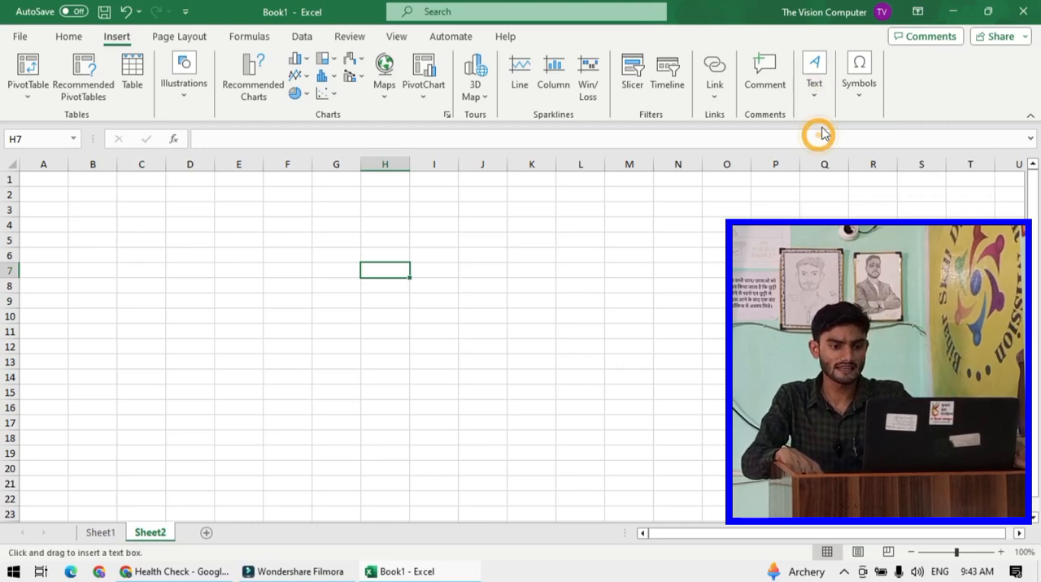
pyautogui.moveTo(258, 211); pyautogui.dragTo(674, 275)
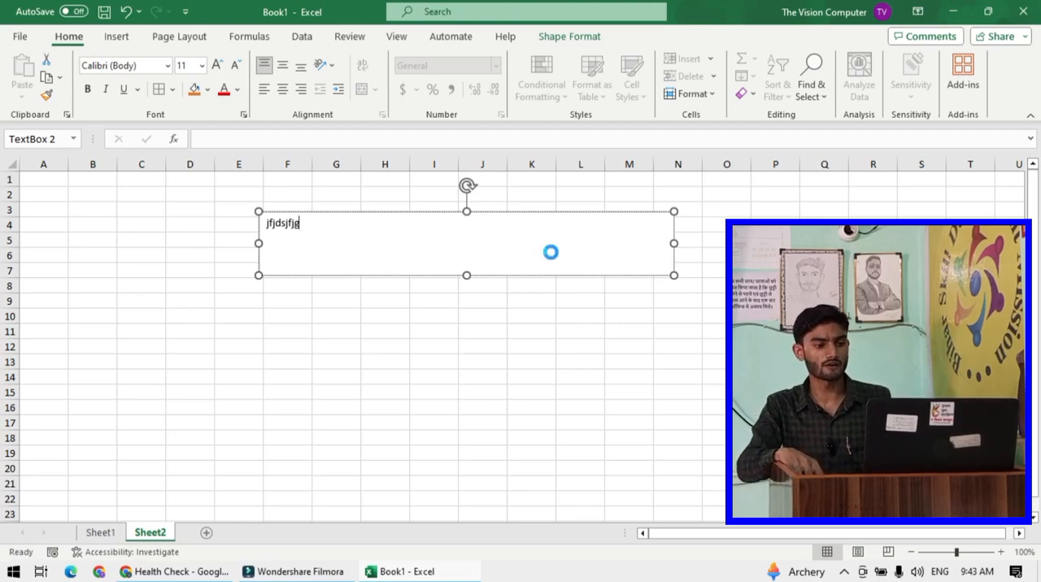
# - Replace the text box contents with "the vision computer"
pyautogui.hotkey('ctrl', 'a')
pyautogui.press('BackSpace')
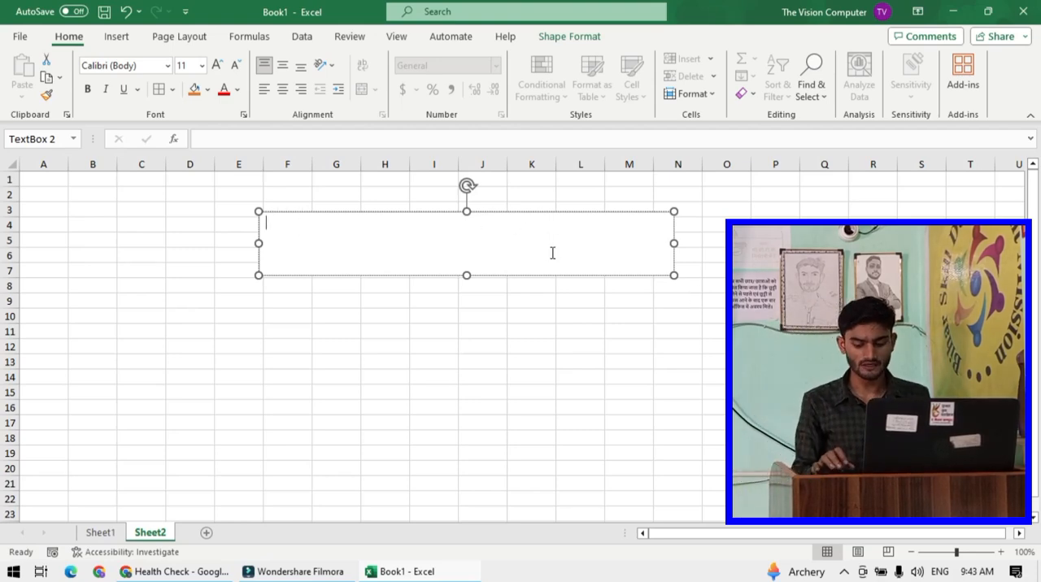
pyautogui.write('the')
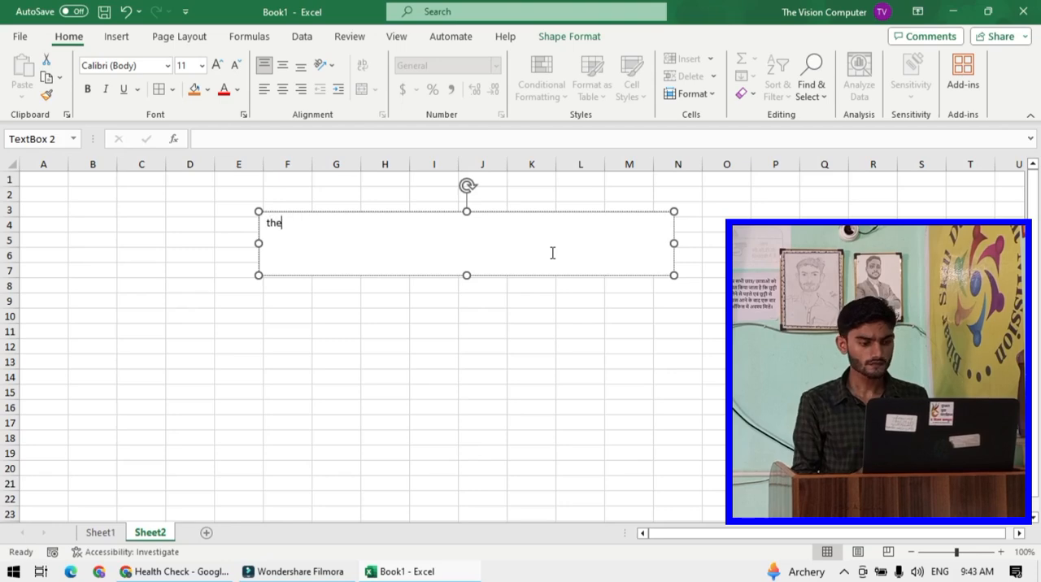
pyautogui.write(' vision comute')
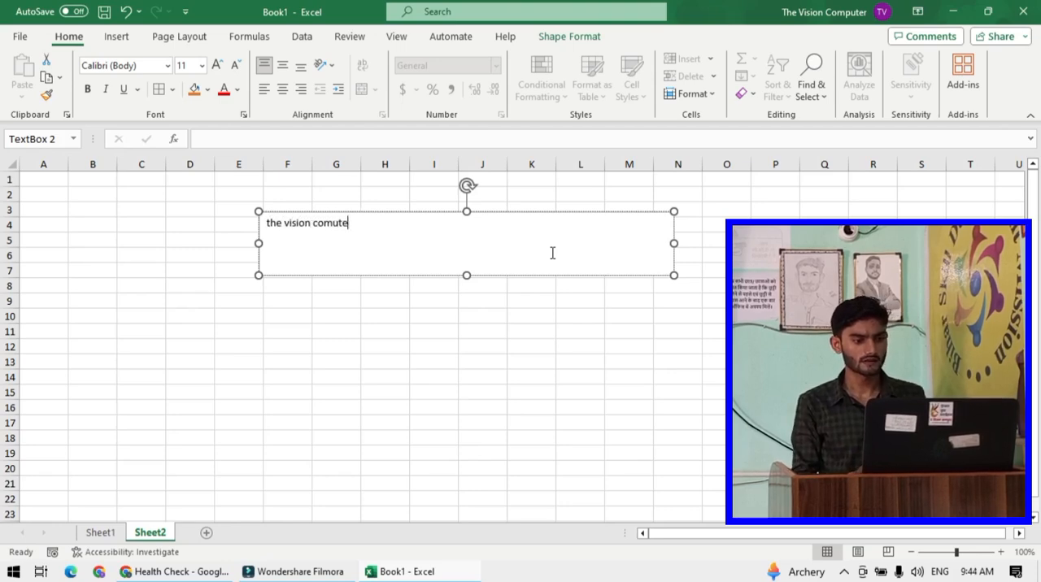
pyautogui.press('BackSpace')
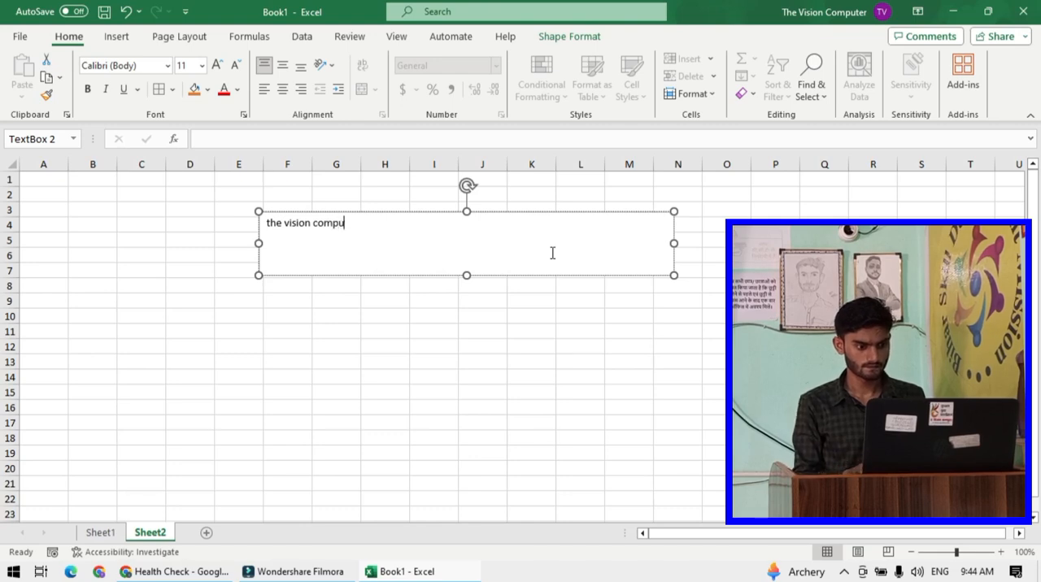
# - Enlarge the text box text to 36 pt and move the box up near cell B2
pyautogui.hotkey('ctrl', 'a')
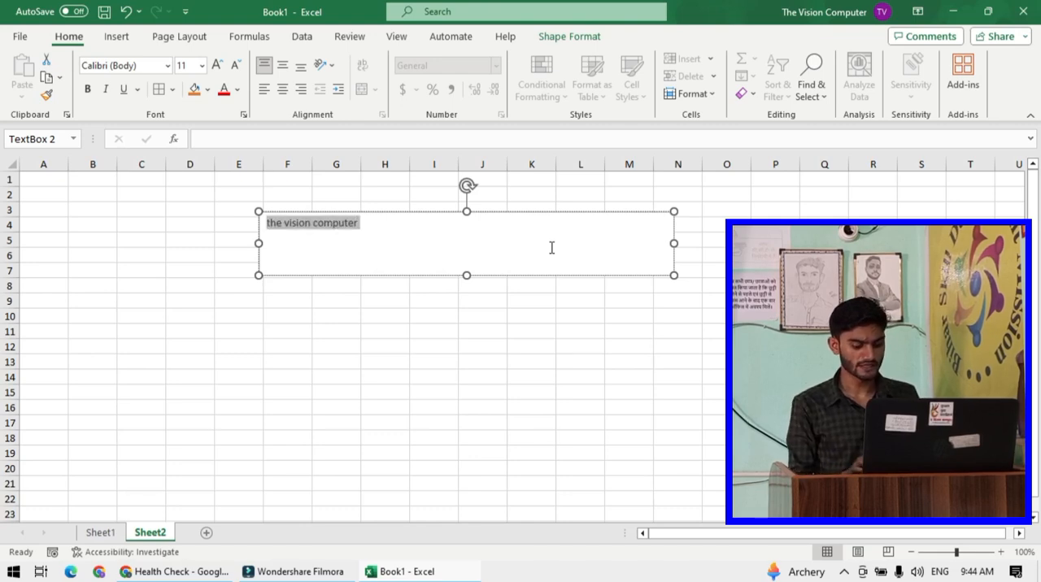
pyautogui.click(217, 65)
pyautogui.click(217, 65)
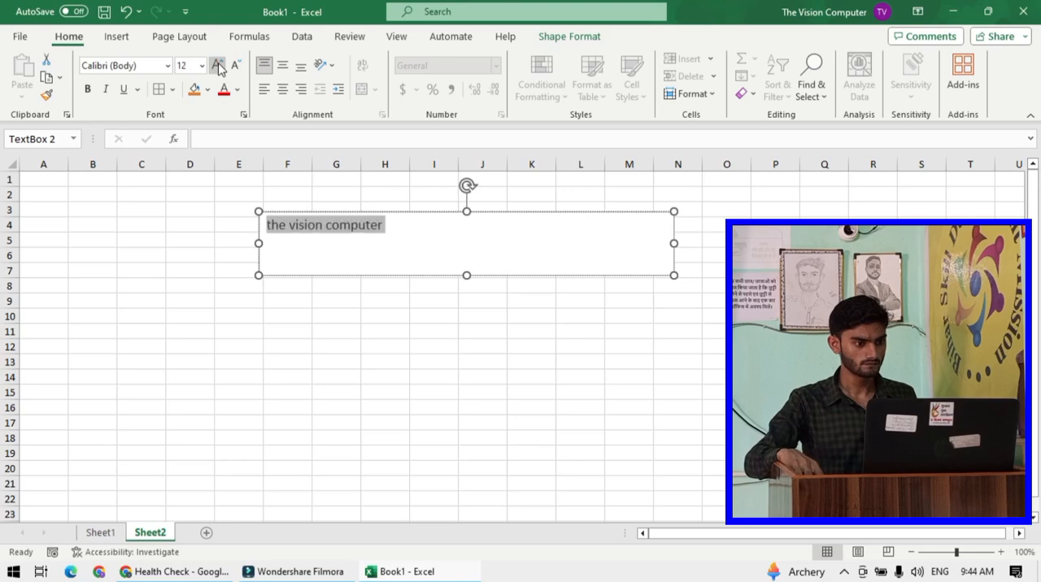
pyautogui.click(217, 65)
pyautogui.click(217, 65)
pyautogui.click(218, 66)
pyautogui.click(217, 65)
pyautogui.click(217, 65)
pyautogui.click(218, 65)
pyautogui.click(551, 358)
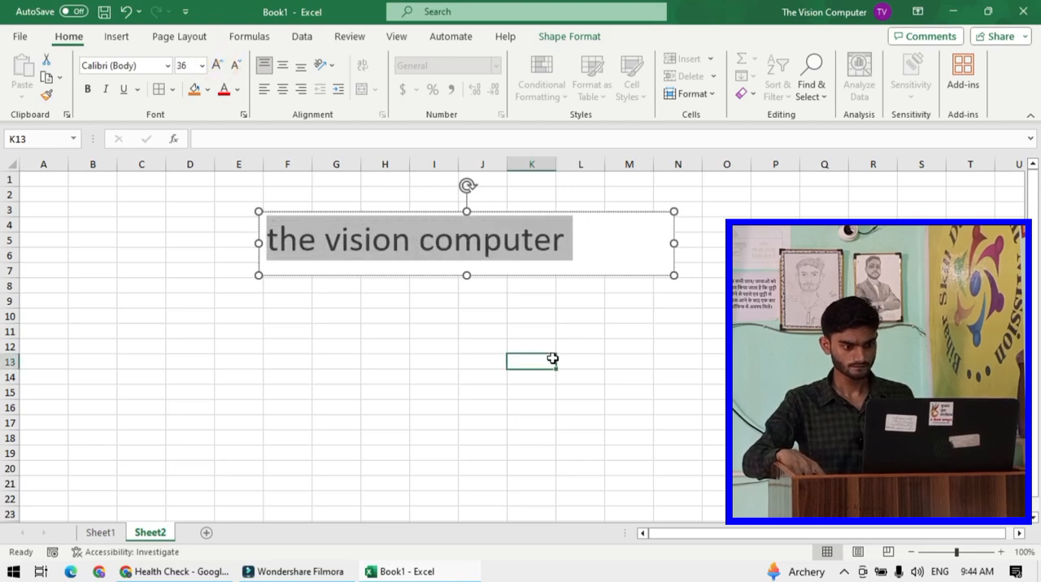
pyautogui.click(544, 213)
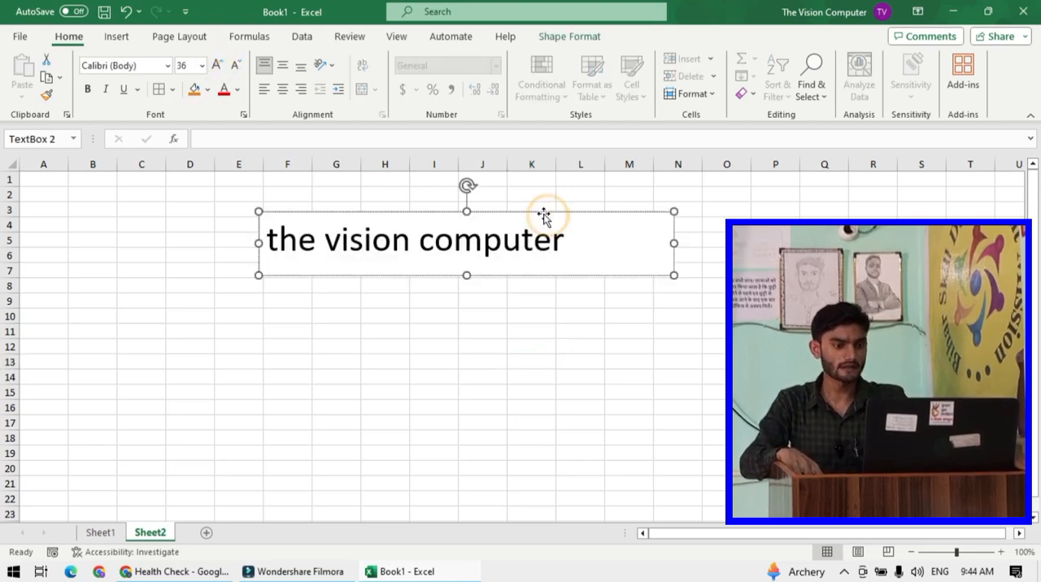
pyautogui.moveTo(484, 212); pyautogui.dragTo(348, 181)
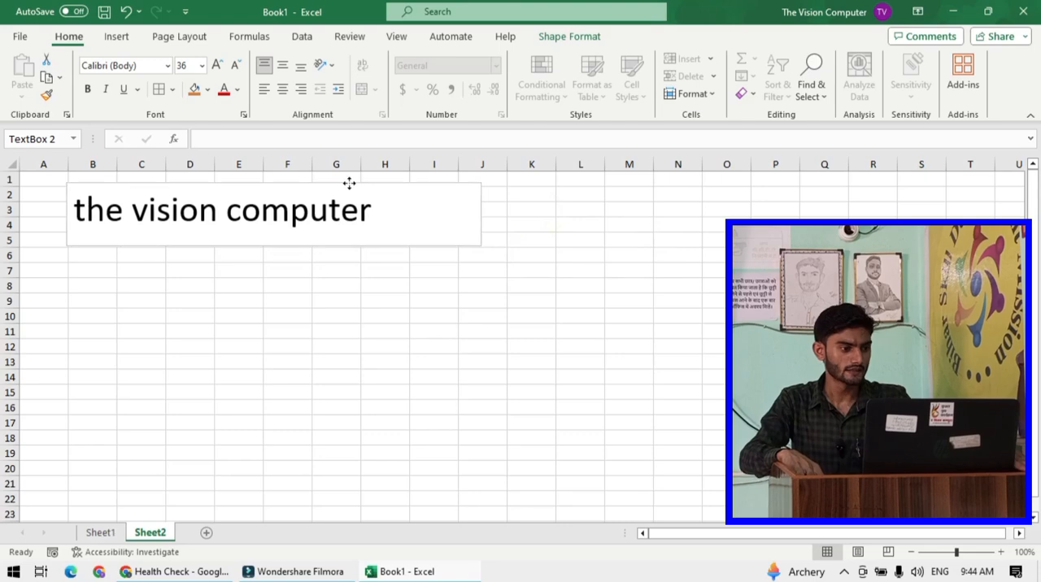
# - Select the "the vision computer" text box and delete it
pyautogui.click(456, 316)
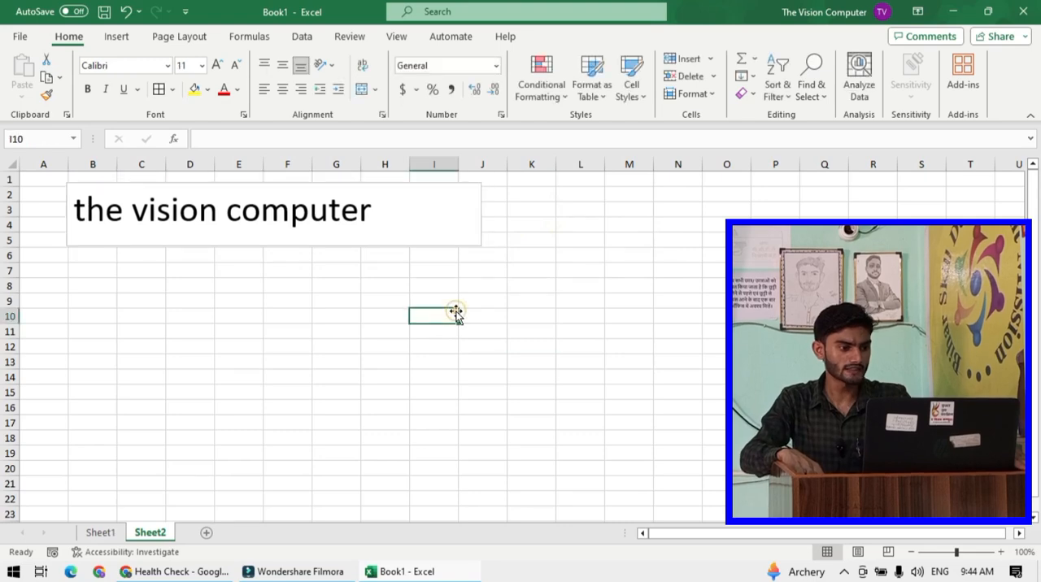
pyautogui.click(399, 214)
pyautogui.click(409, 184)
pyautogui.press('Delete')
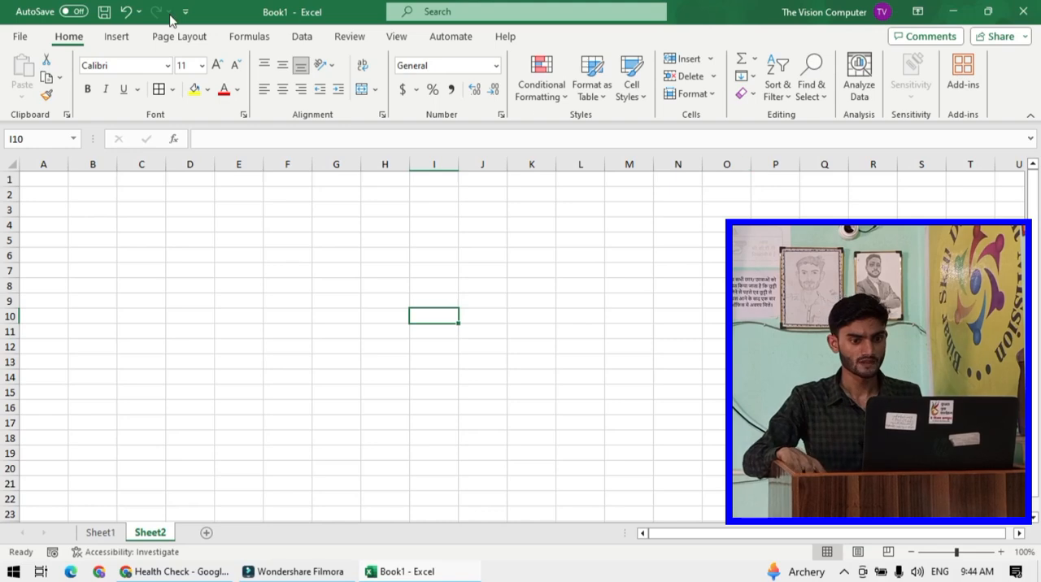
# - Open the Header & Footer editing view for the sheet
pyautogui.click(116, 37)
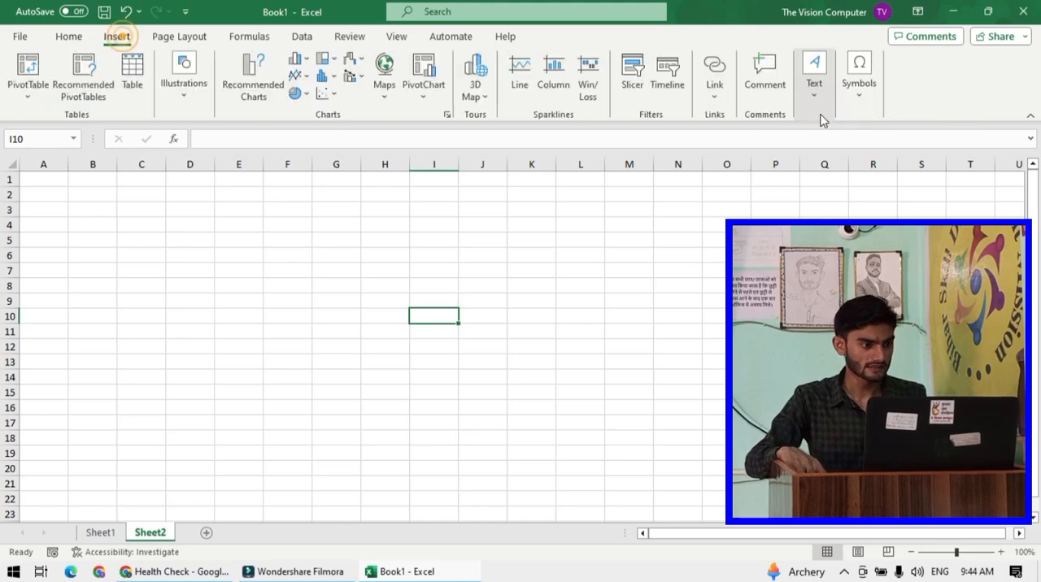
pyautogui.click(710, 91)
pyautogui.click(809, 96)
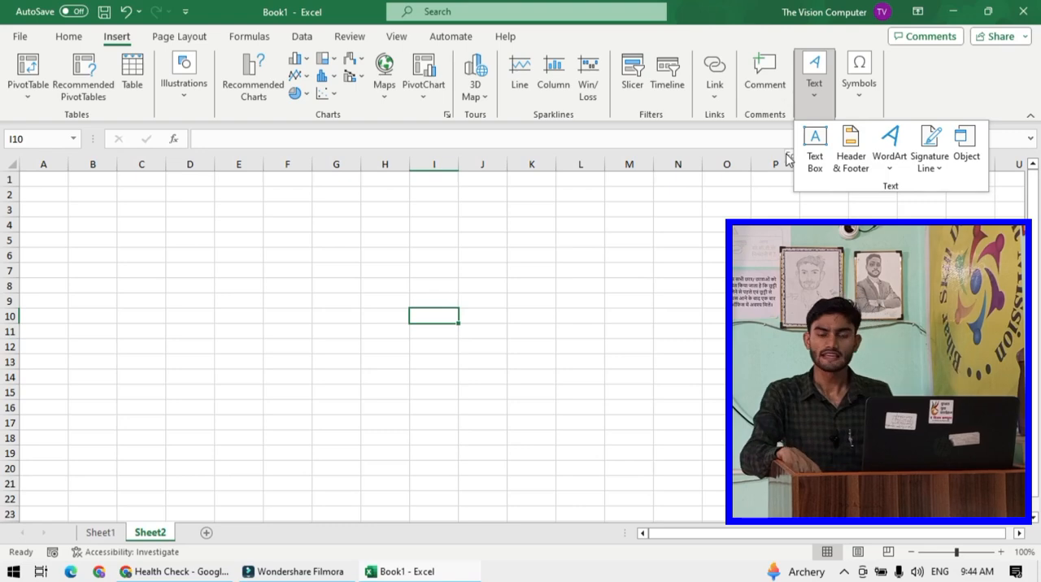
pyautogui.click(865, 160)
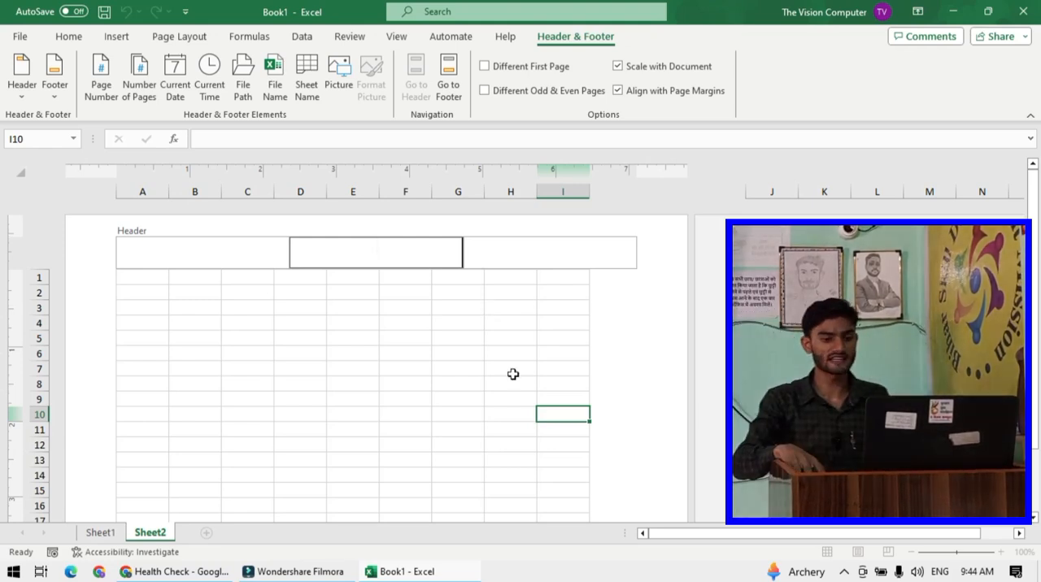
pyautogui.click(616, 351)
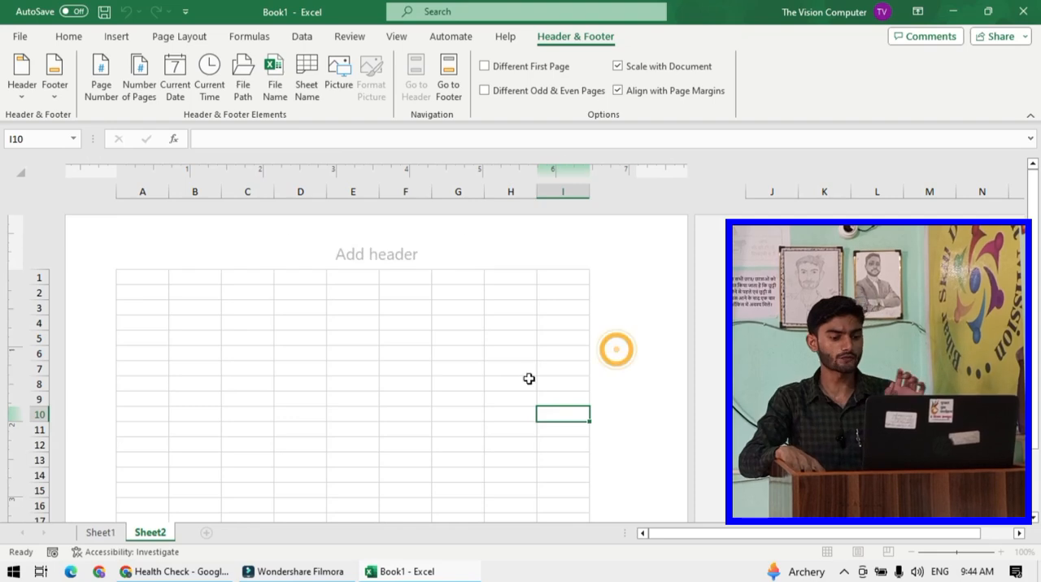
# - Enter WELCOME in the centre section of the page header
pyautogui.scroll(-1, 520, 370)
pyautogui.scroll(-4, 520, 369)
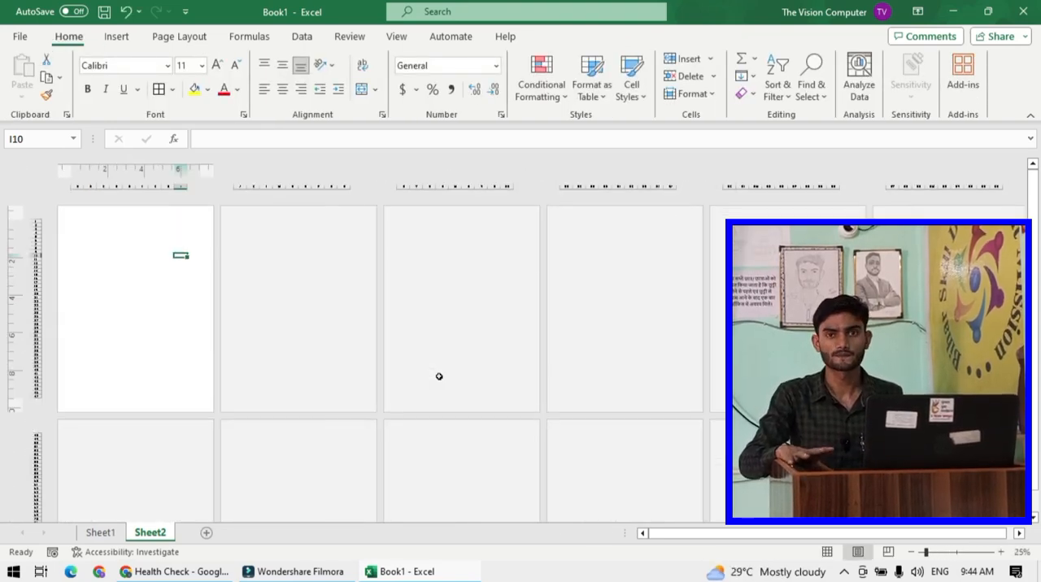
pyautogui.scroll(3, 325, 373)
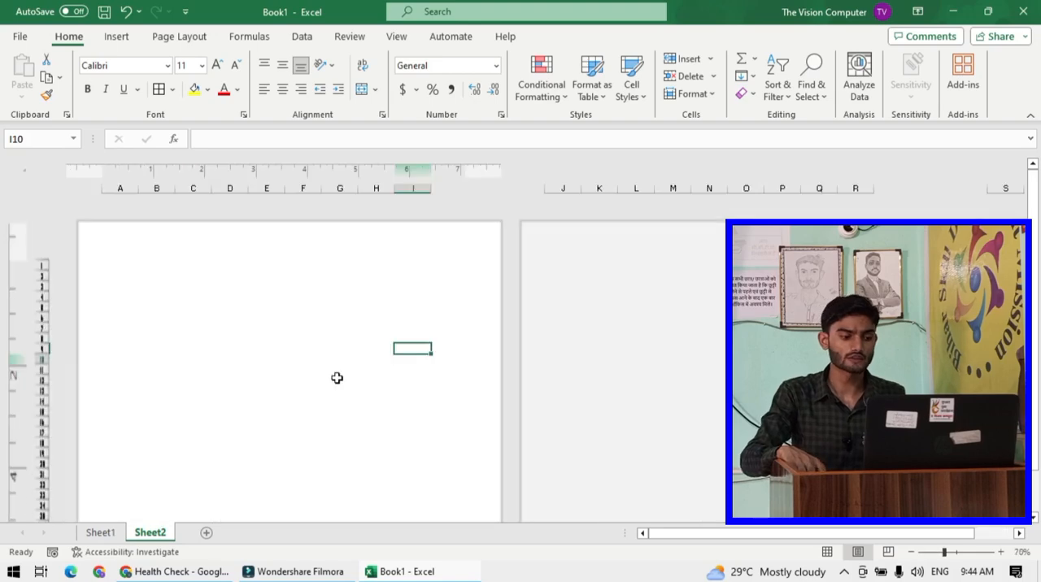
pyautogui.scroll(3, 360, 375)
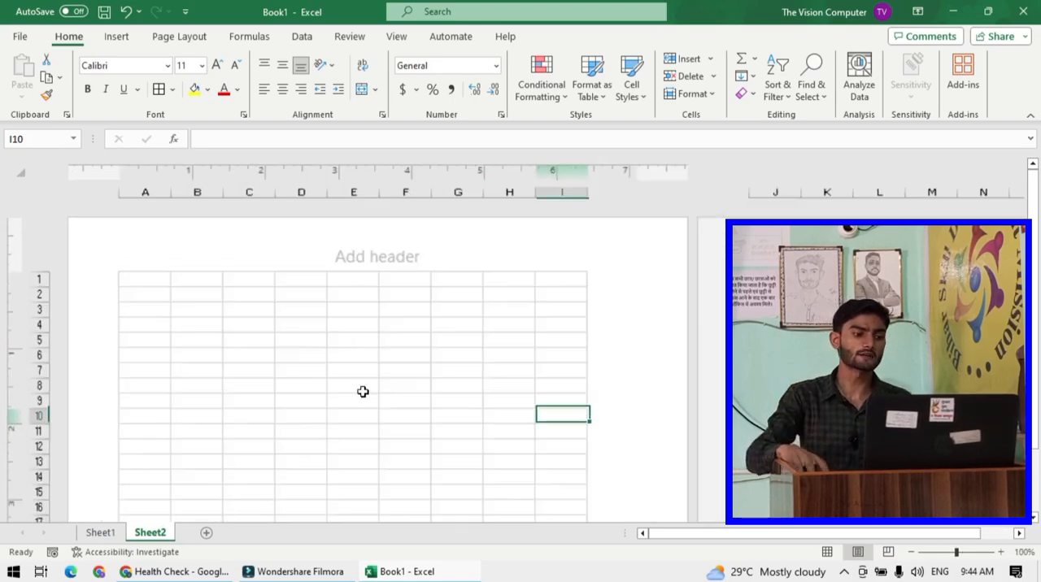
pyautogui.click(452, 266)
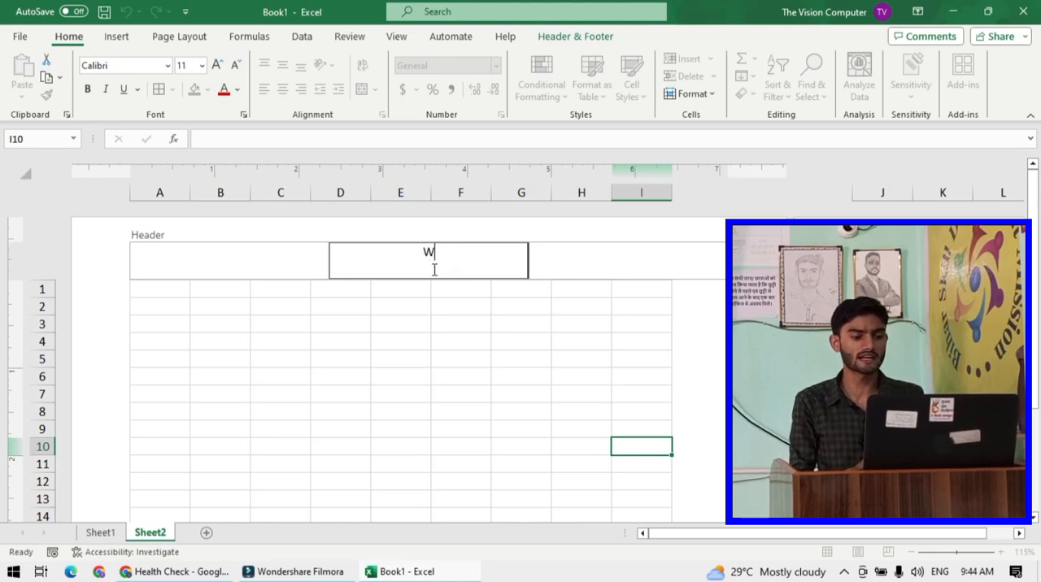
pyautogui.write('WELCOME')
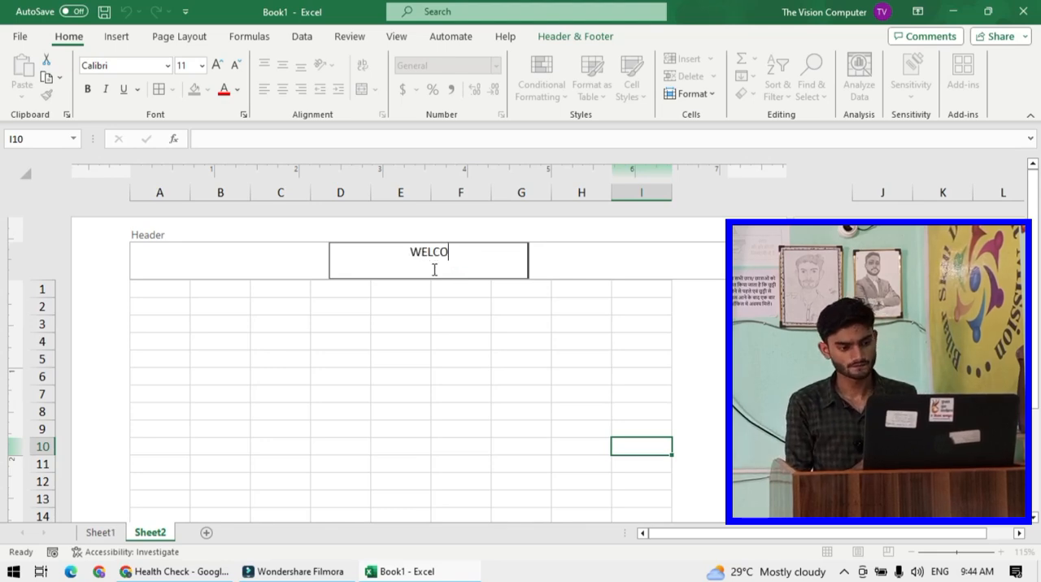
pyautogui.keyDown('shift'); pyautogui.click(472, 349); pyautogui.keyUp('shift')
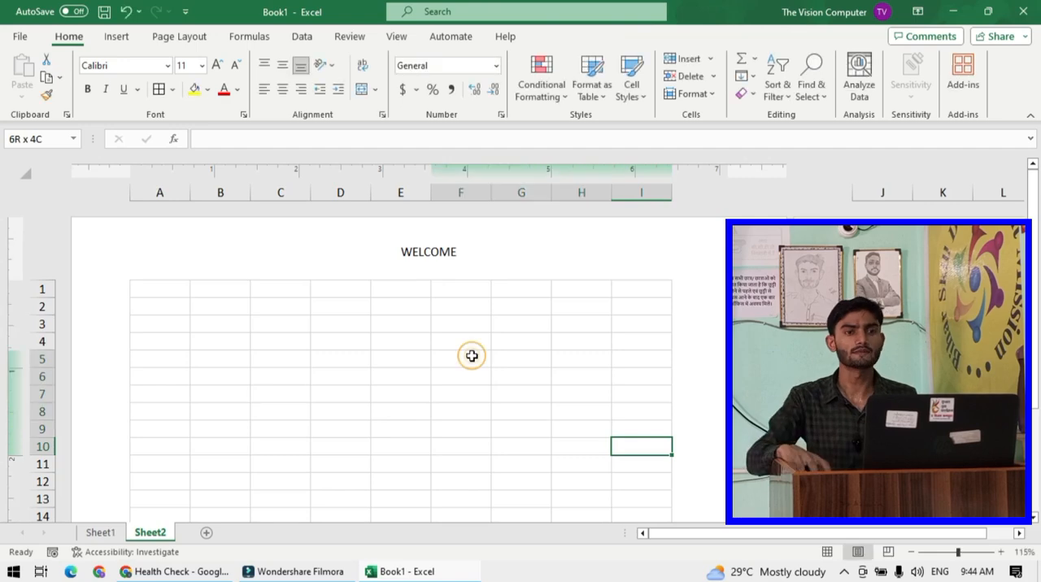
# - Scroll through the page layout view to examine the header, neighbouring pages and footer area
pyautogui.doubleClick(445, 254)
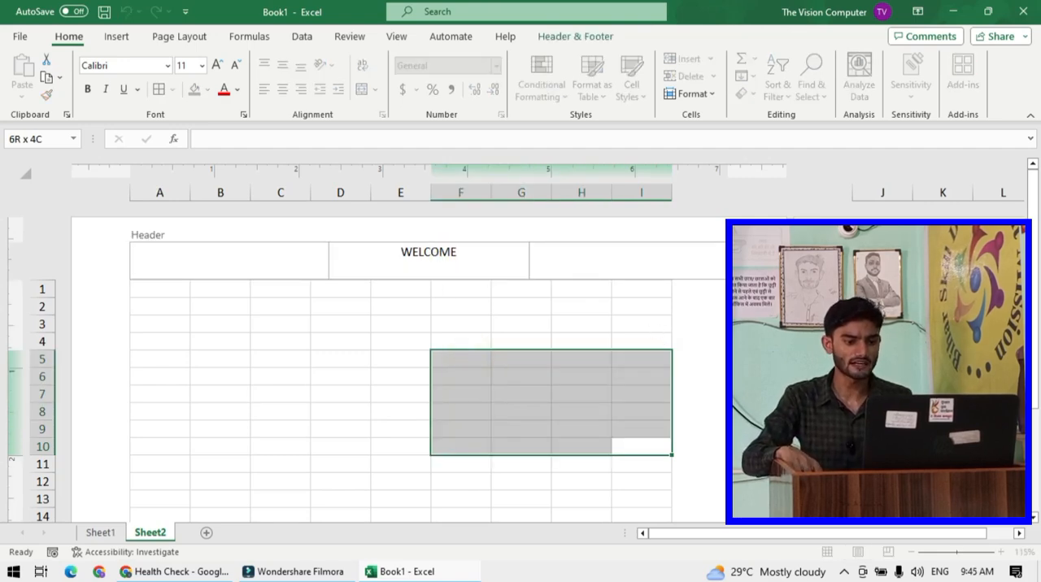
pyautogui.hscroll(2, 695, 330)
pyautogui.hscroll(2, 551, 305)
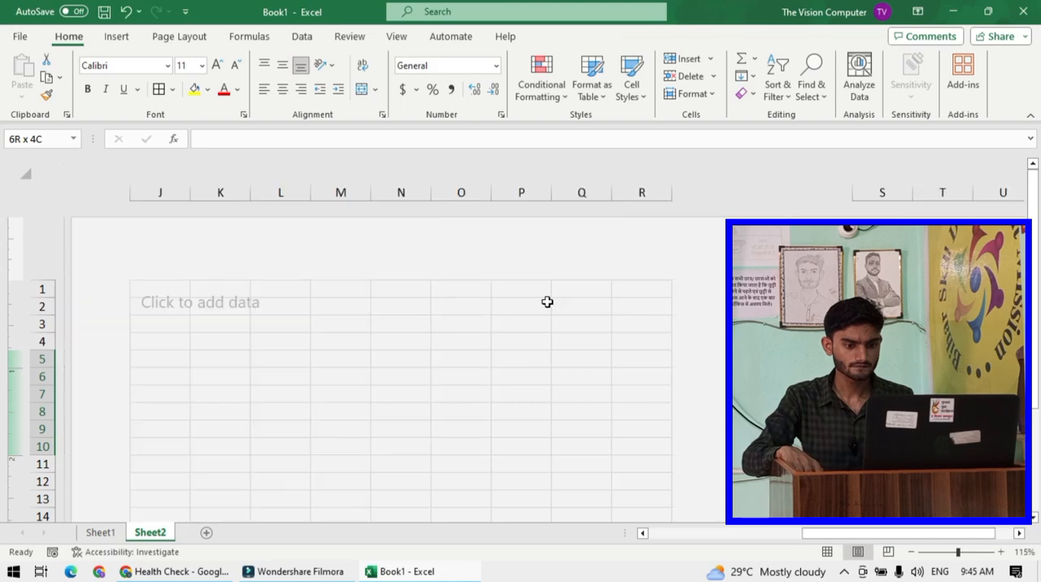
pyautogui.moveTo(875, 537); pyautogui.dragTo(602, 494)
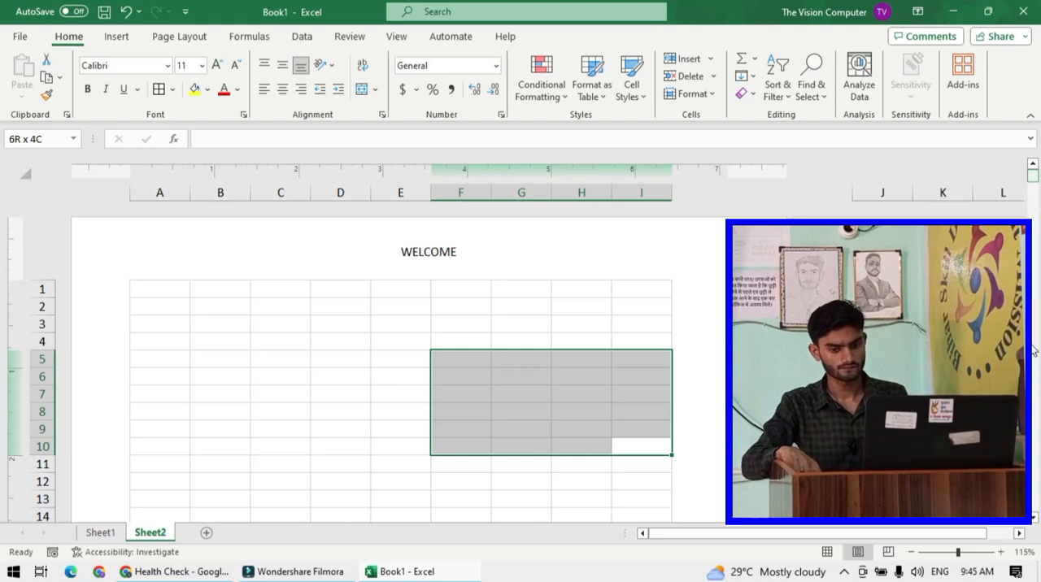
pyautogui.moveTo(1033, 237); pyautogui.dragTo(1033, 238)
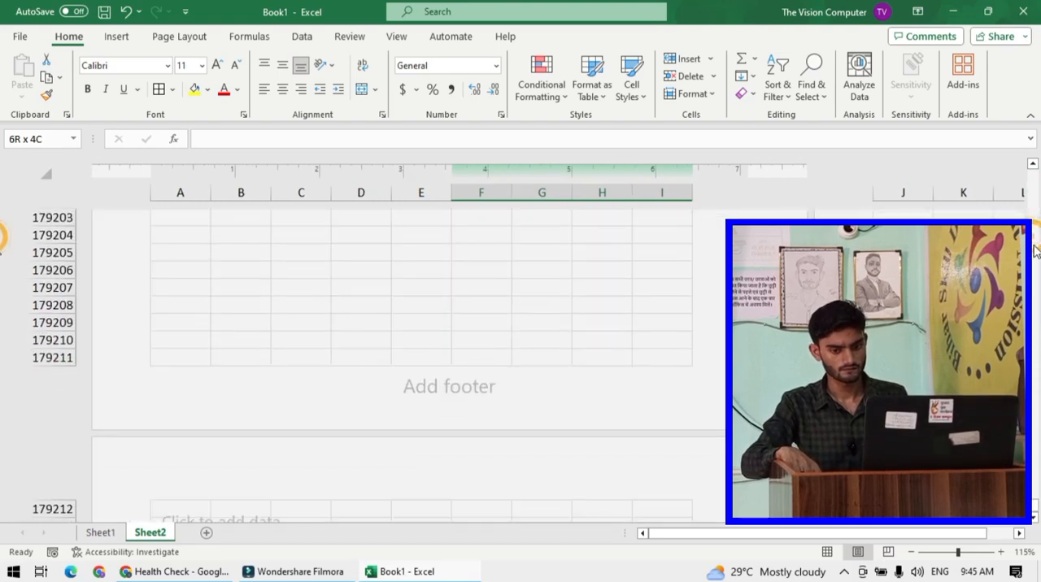
pyautogui.click(1033, 235)
pyautogui.click(1034, 182)
pyautogui.click(1033, 210)
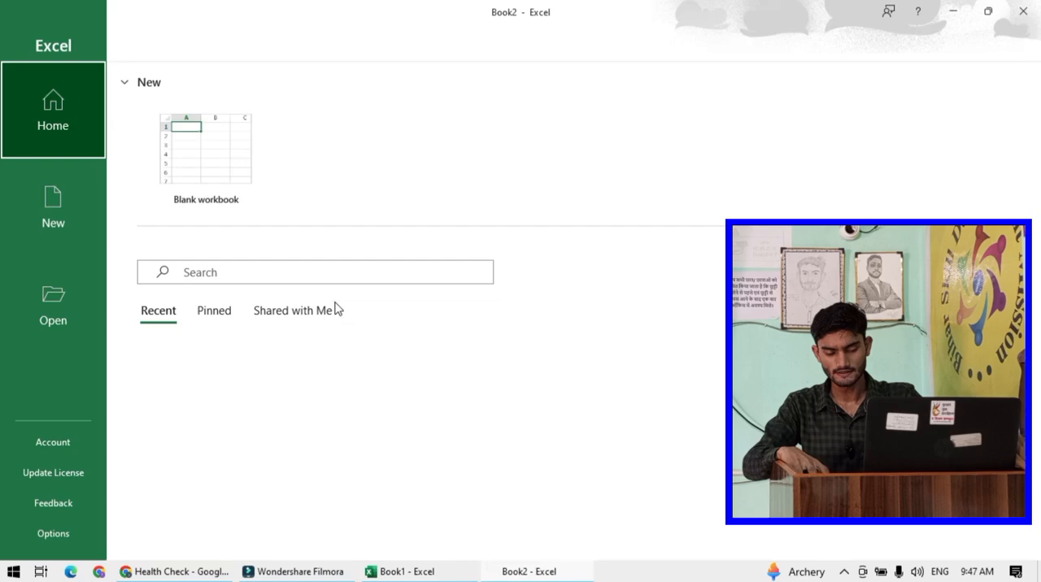
pyautogui.click(334, 302)
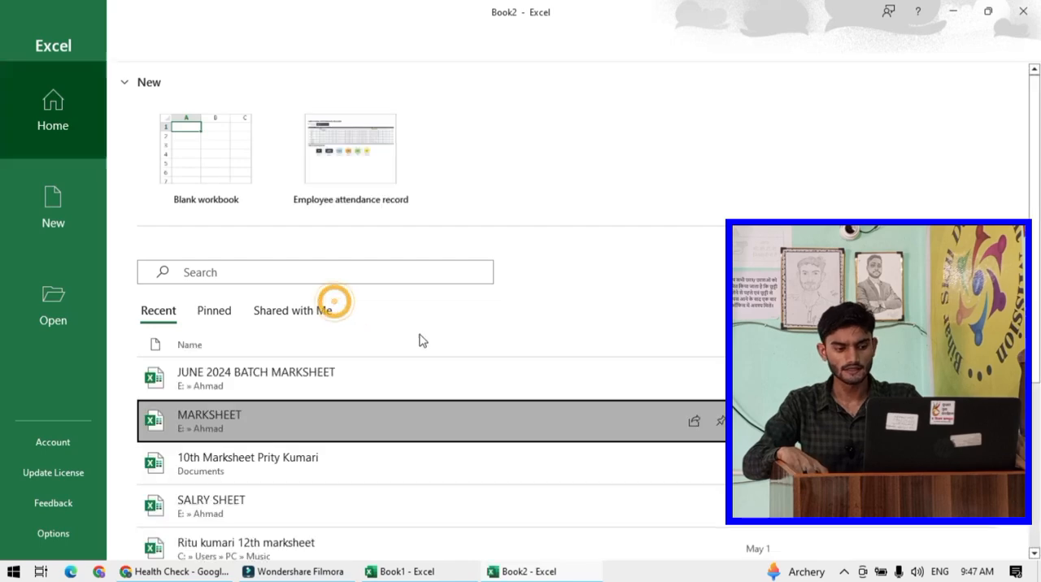